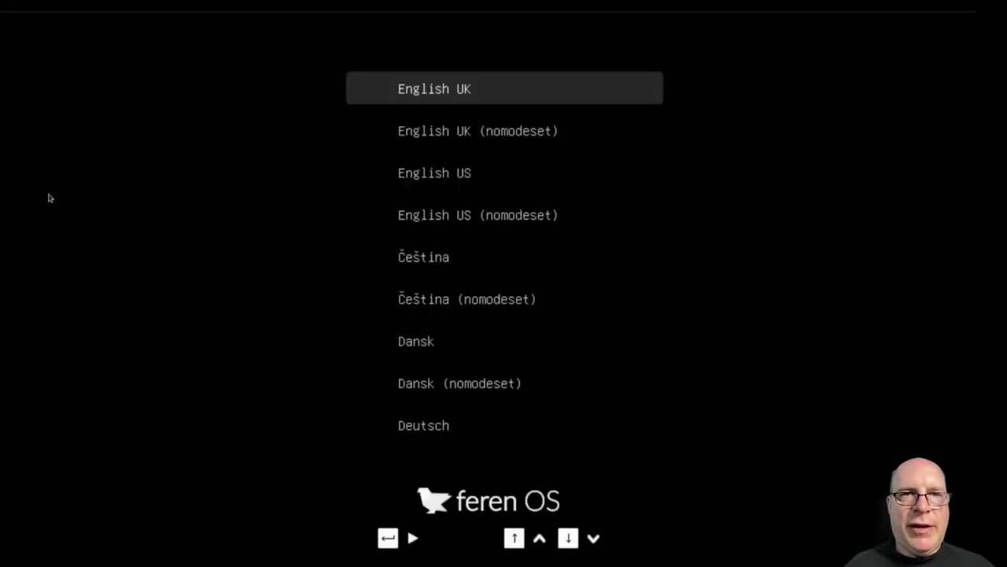
- Boot the English UK (nomodeset) live session, dismiss the network notification and skip the Welcome tour
key(Down)
key(Down)
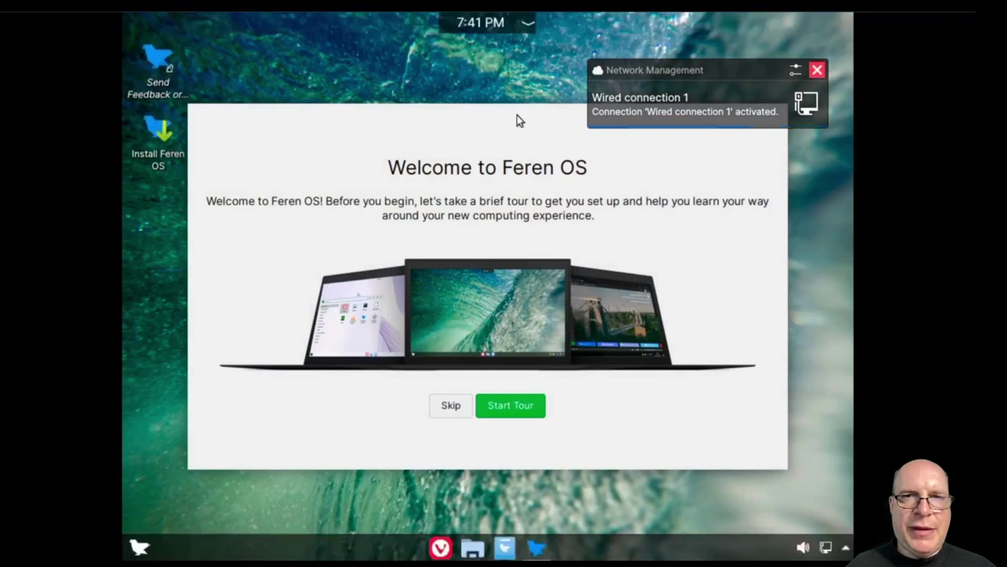
click(816, 70)
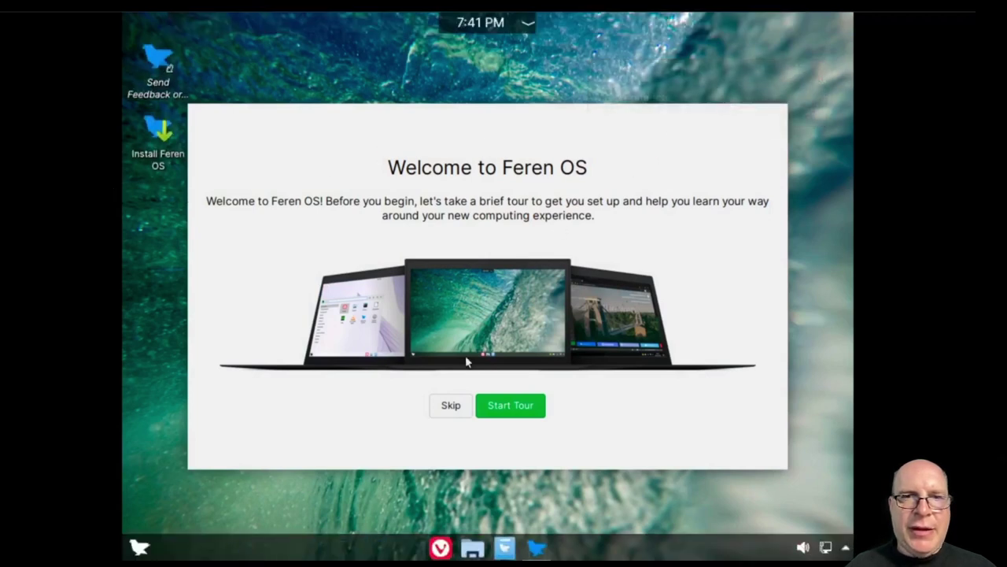
click(449, 406)
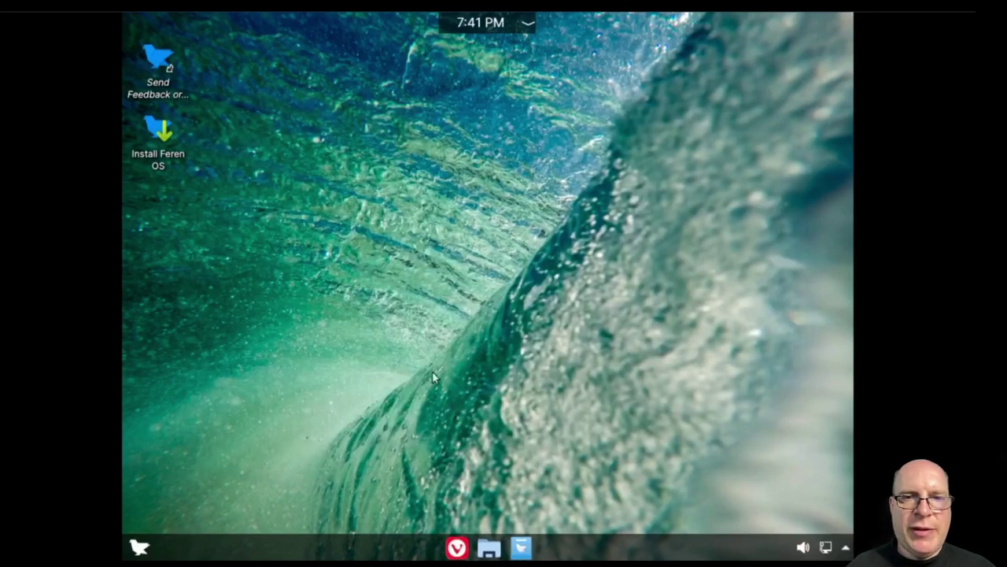
- Launch the Feren OS installer and view its About information
double_click(160, 135)
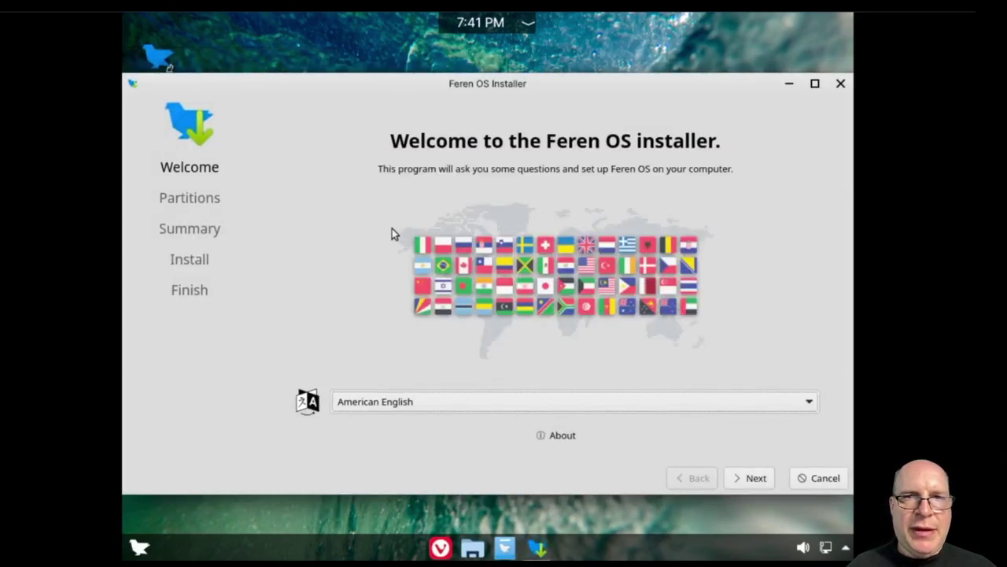
click(558, 437)
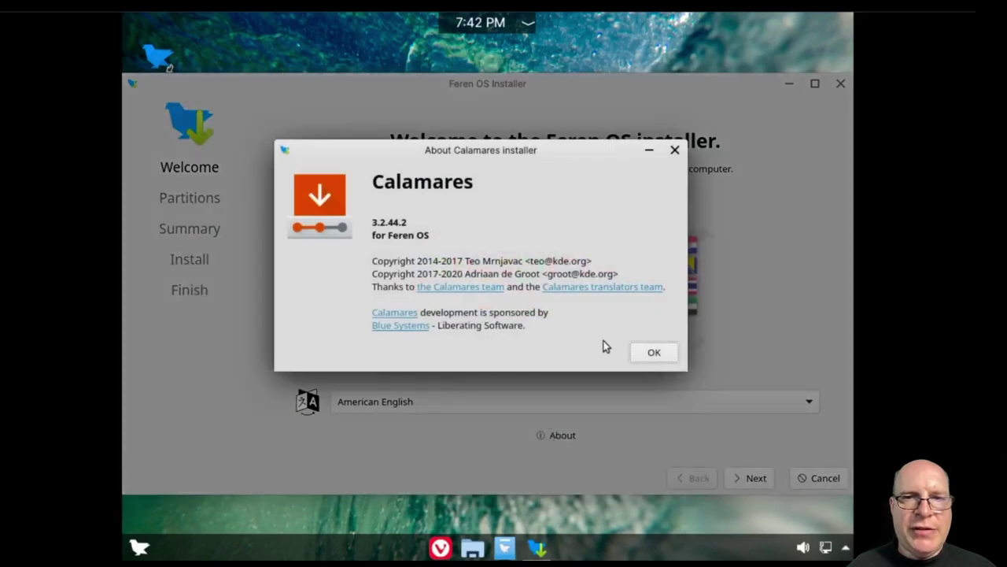
click(645, 354)
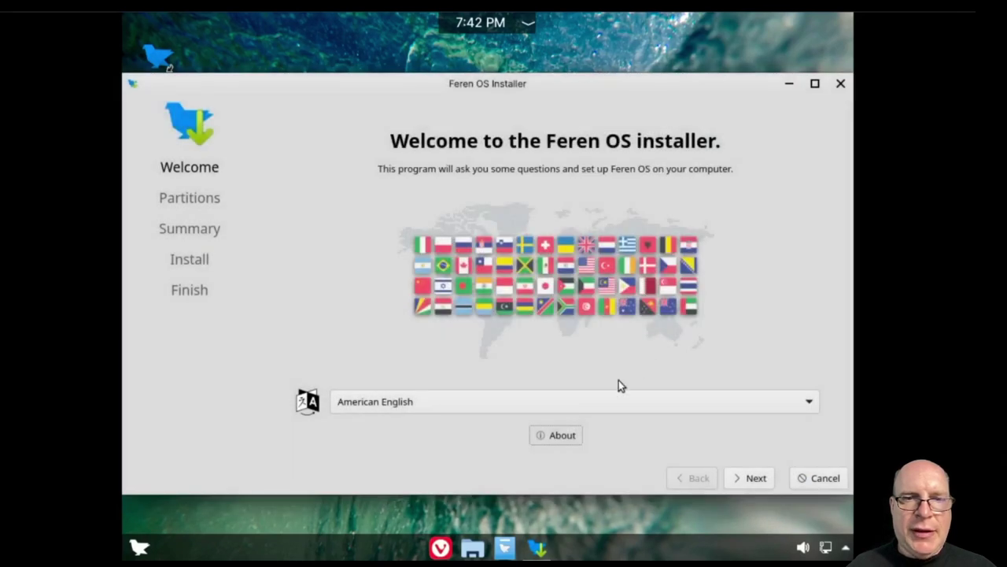
- Choose Erase disk and confirm installing Feren OS to the whole disk
click(751, 478)
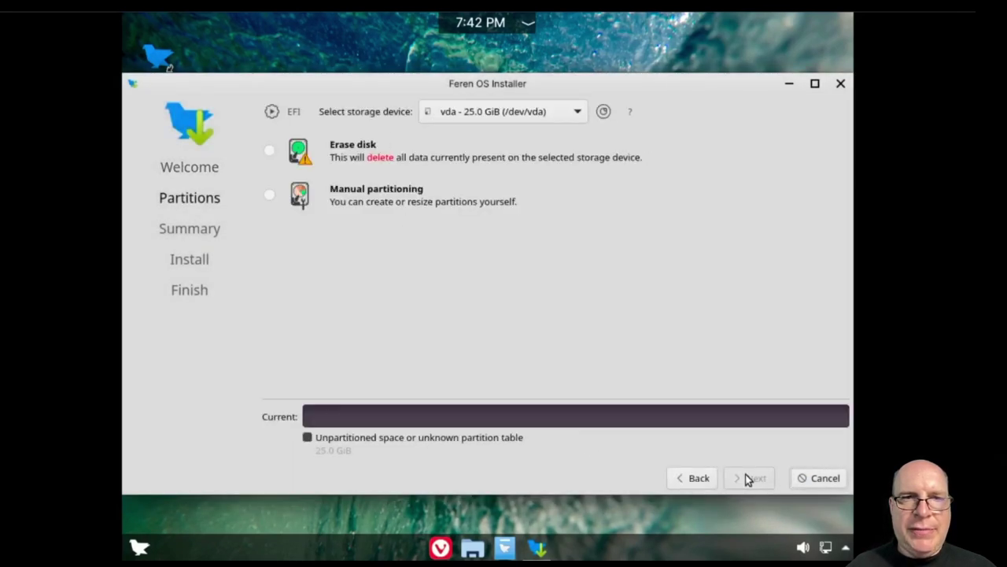
click(270, 154)
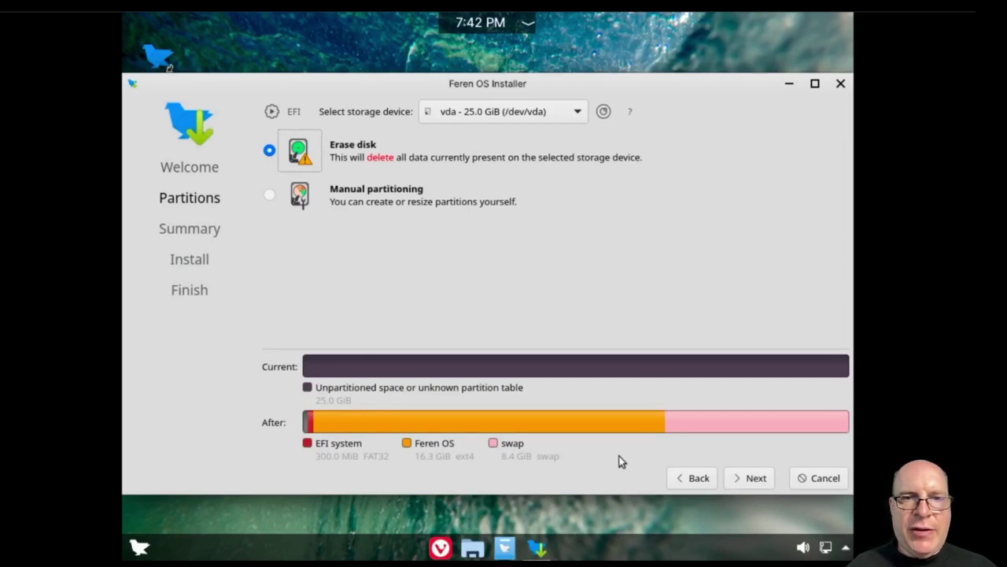
click(750, 478)
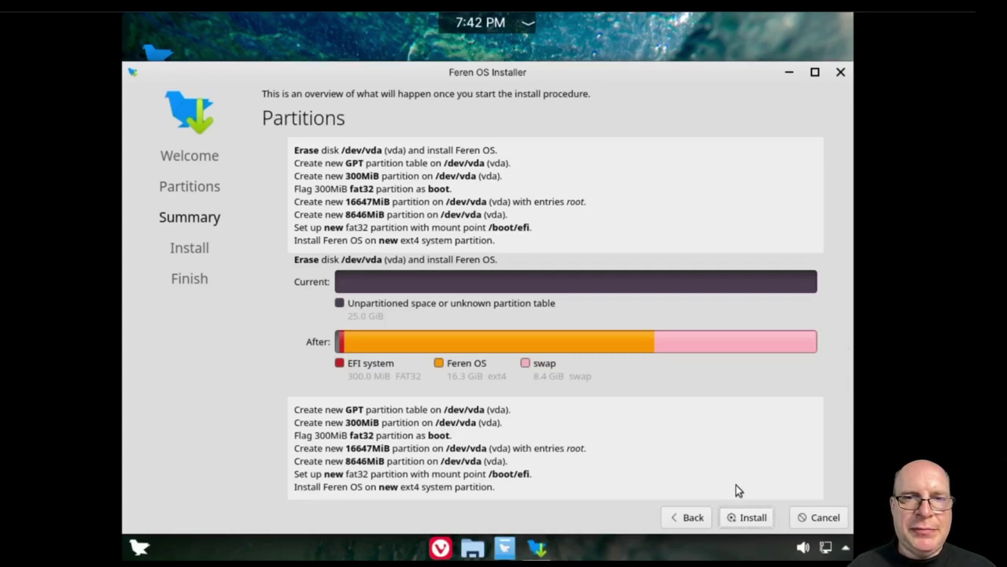
click(747, 518)
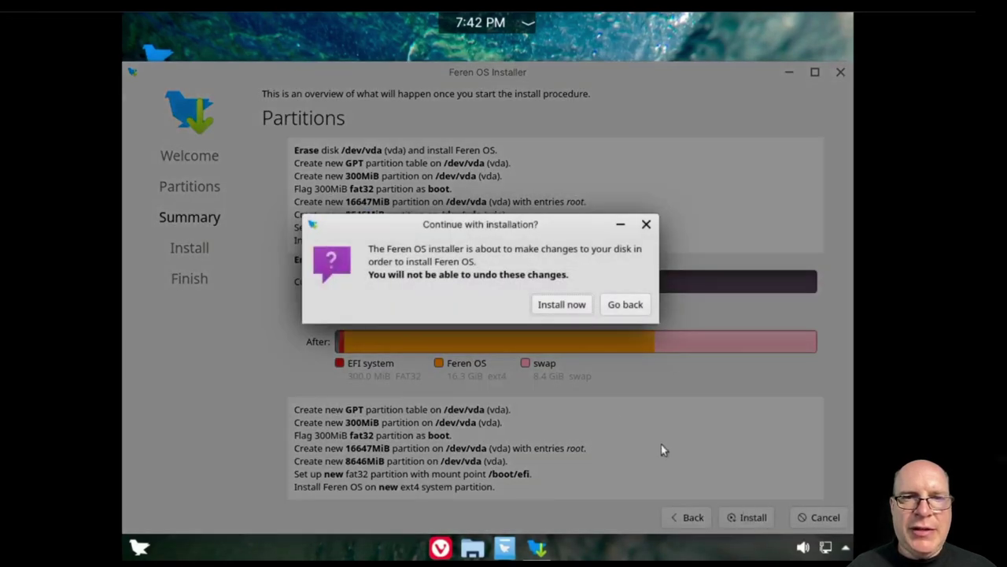
click(555, 309)
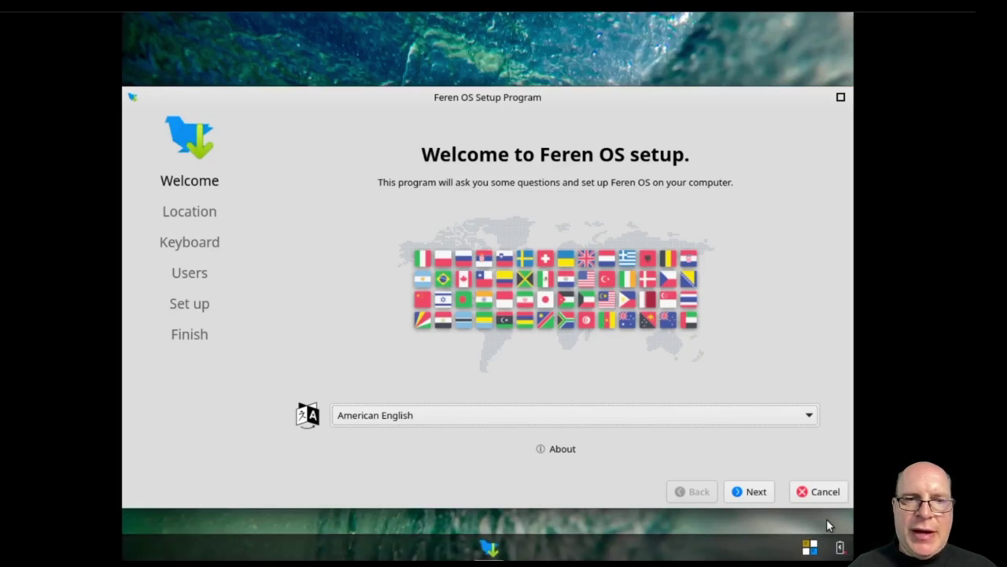
- Set the time zone to Los Angeles and keep the English (US) keyboard layout
click(756, 493)
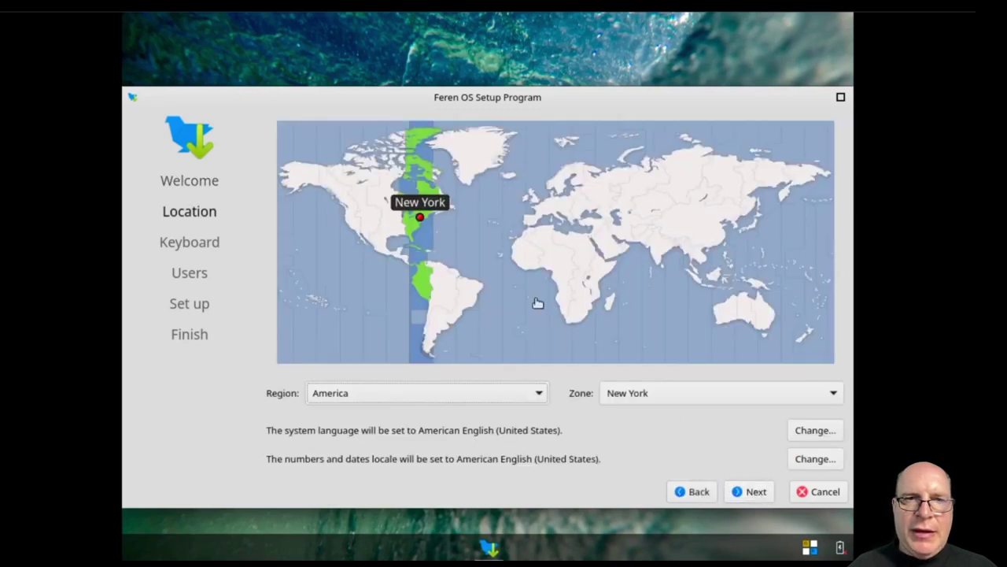
click(348, 221)
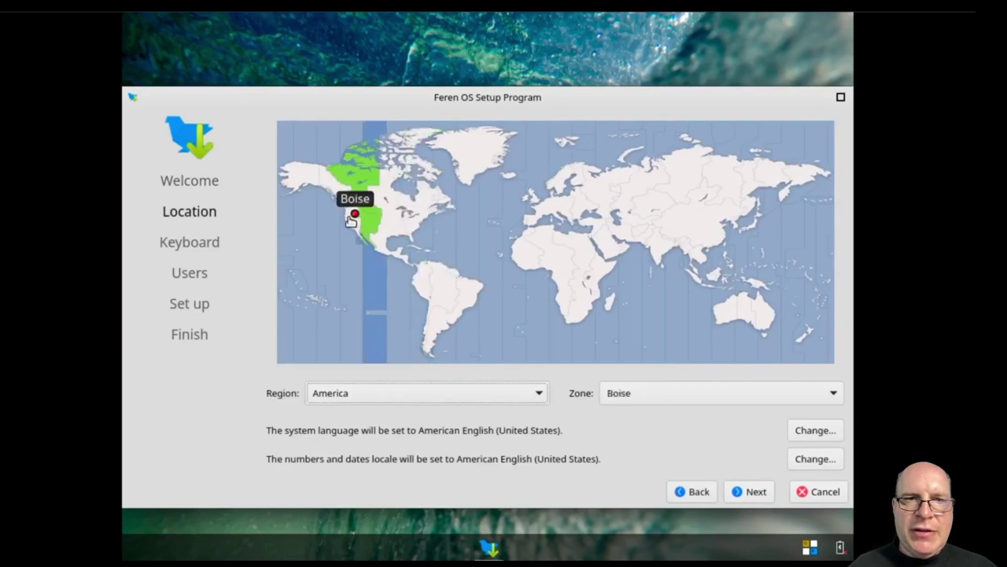
click(349, 227)
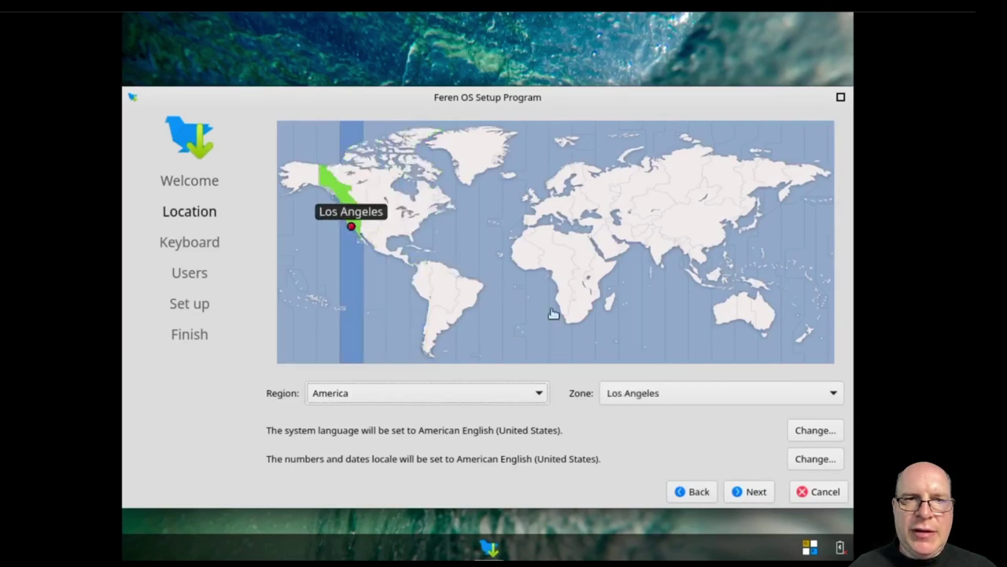
click(751, 493)
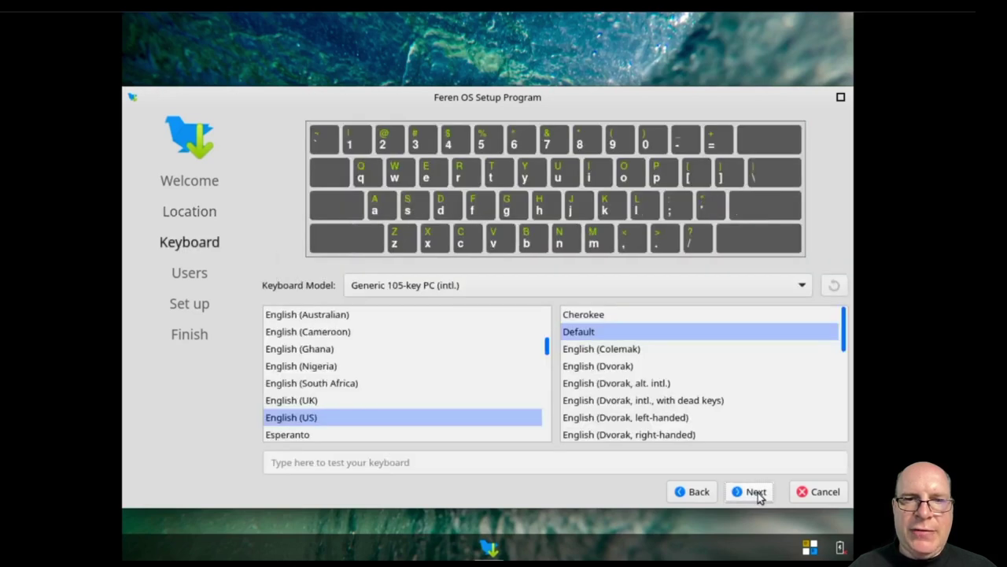
click(757, 492)
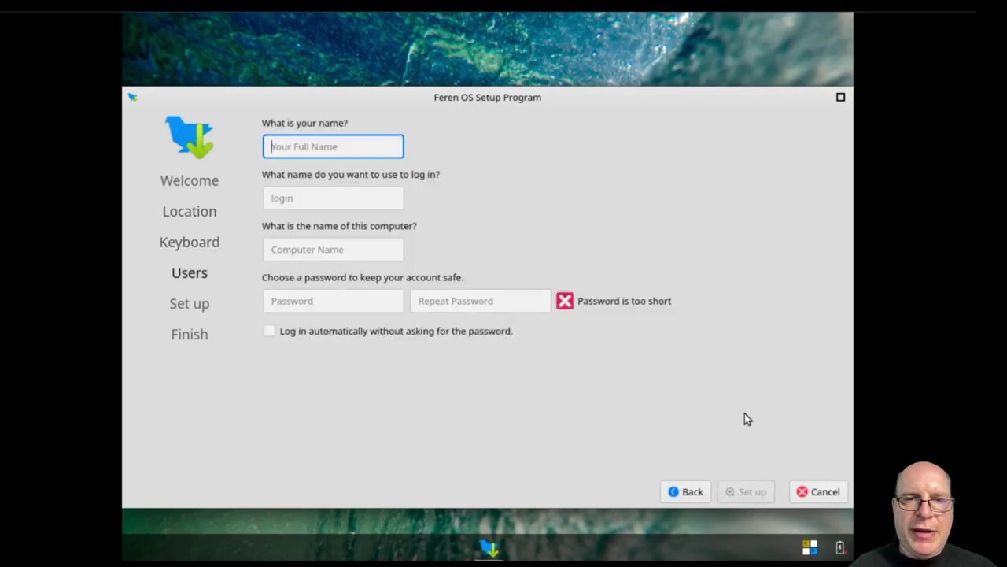
- Enter the user's name, computer name feren1 and a confirmed password, then start setup
text(stephen)
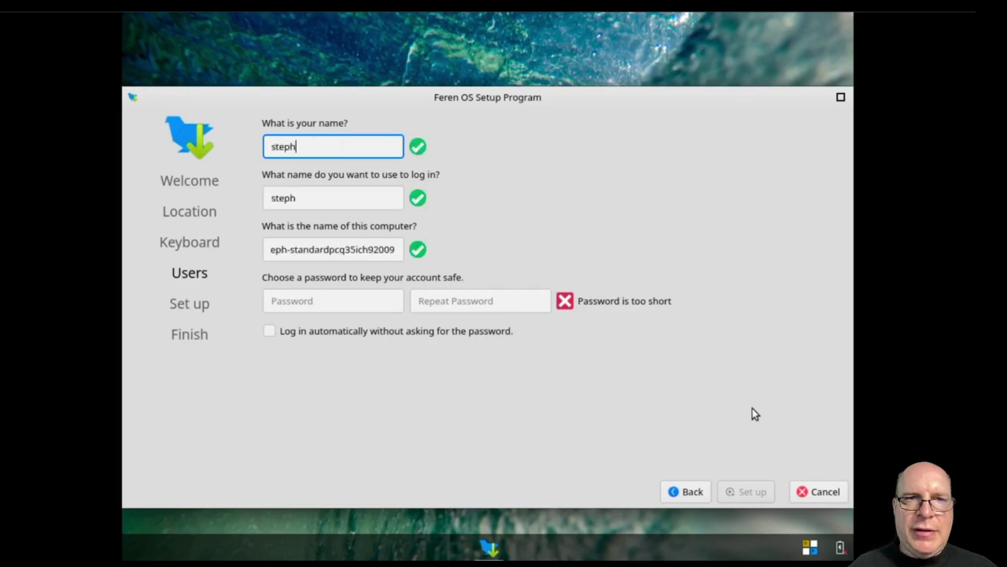
triple_click(388, 251)
text(feren1)
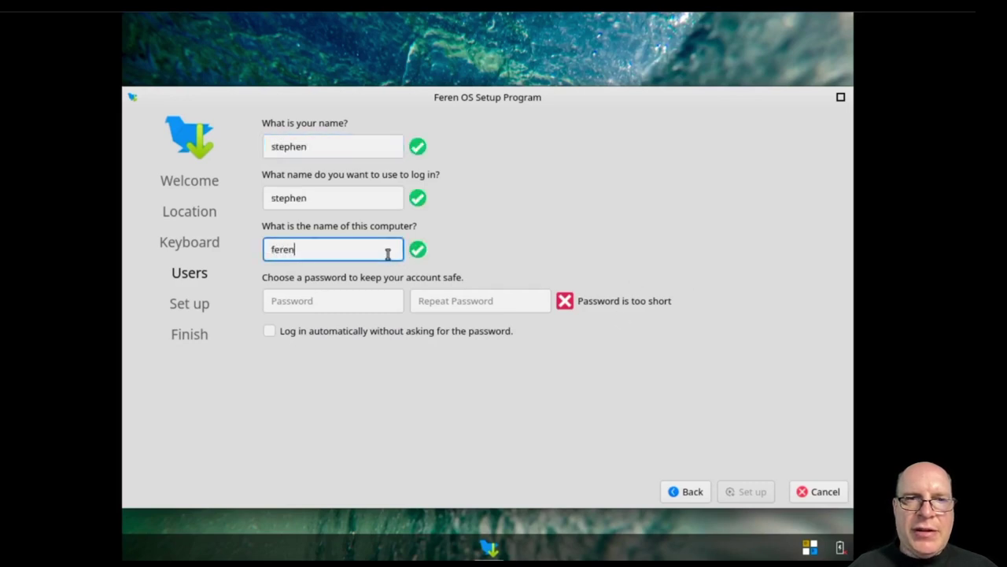
click(381, 305)
text(••••••••)
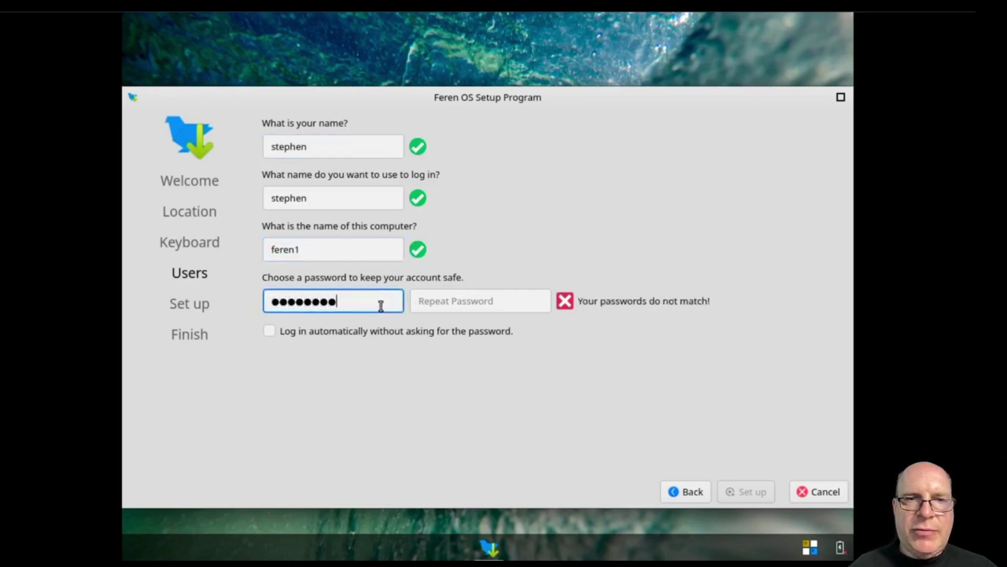
click(468, 301)
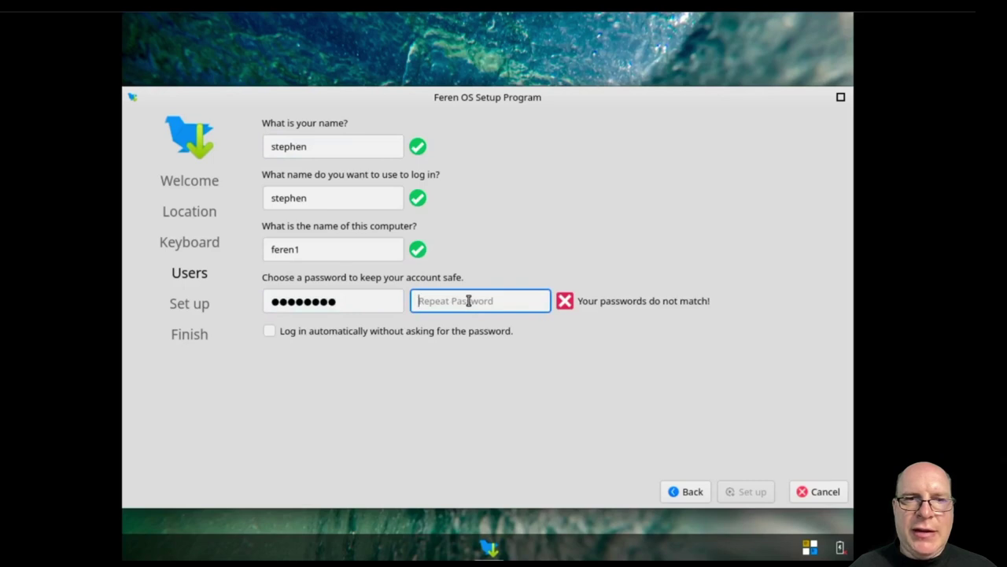
text(••••••••)
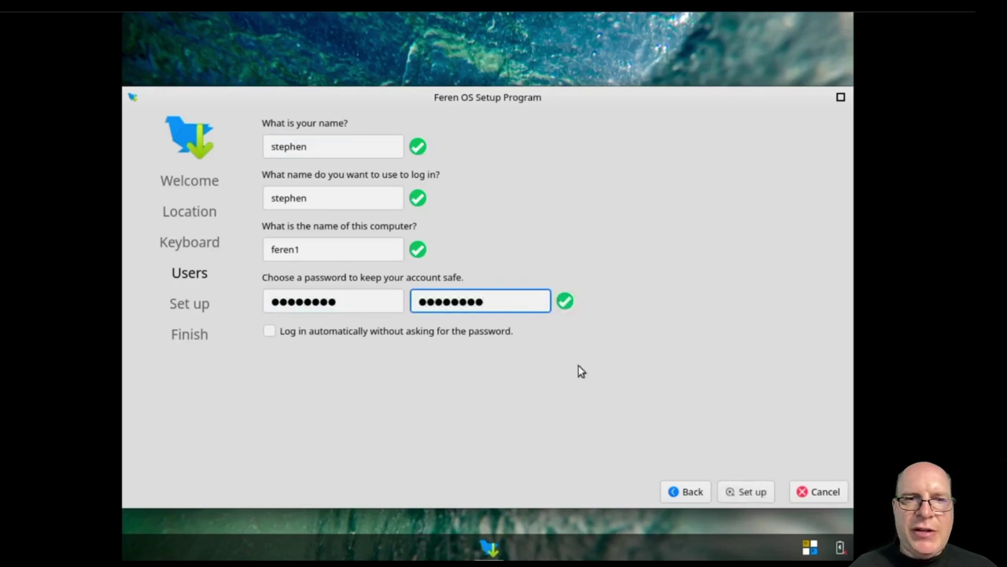
click(753, 492)
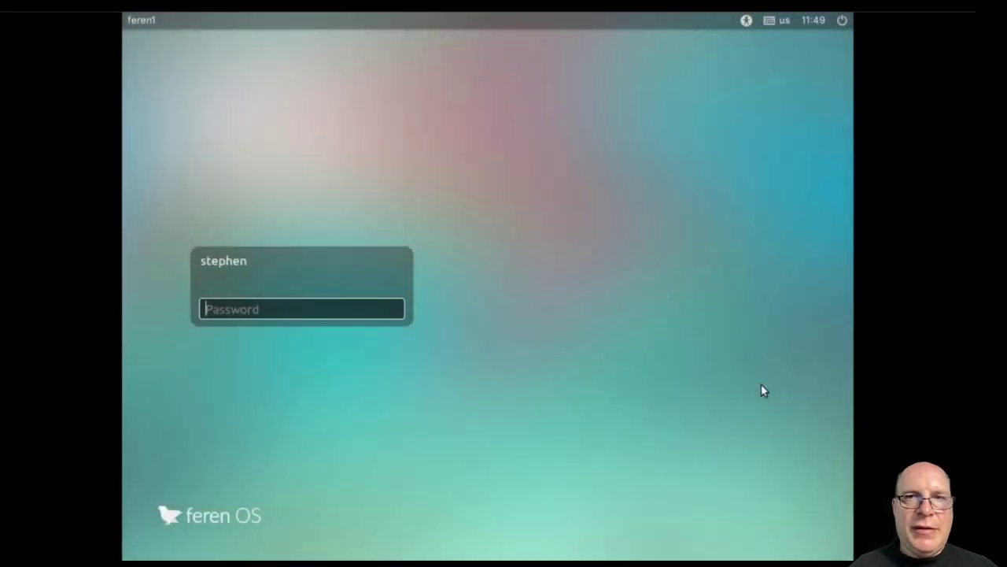
- Enter the account password at the login screen to reach the desktop
text(••••••••)
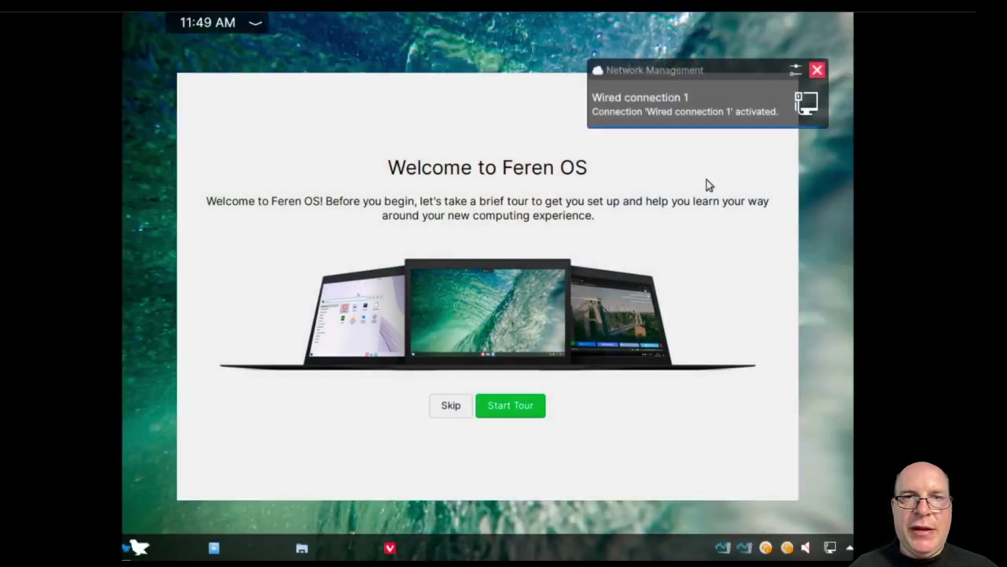
- Dismiss the network notification, start the Welcome tour, and pass the VM notice and file transfer pages
click(816, 71)
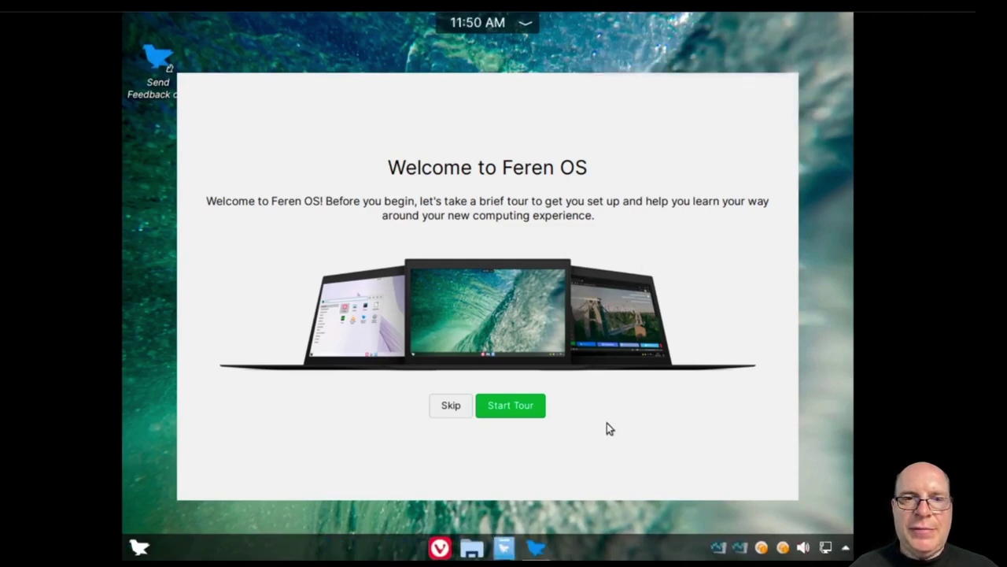
click(512, 407)
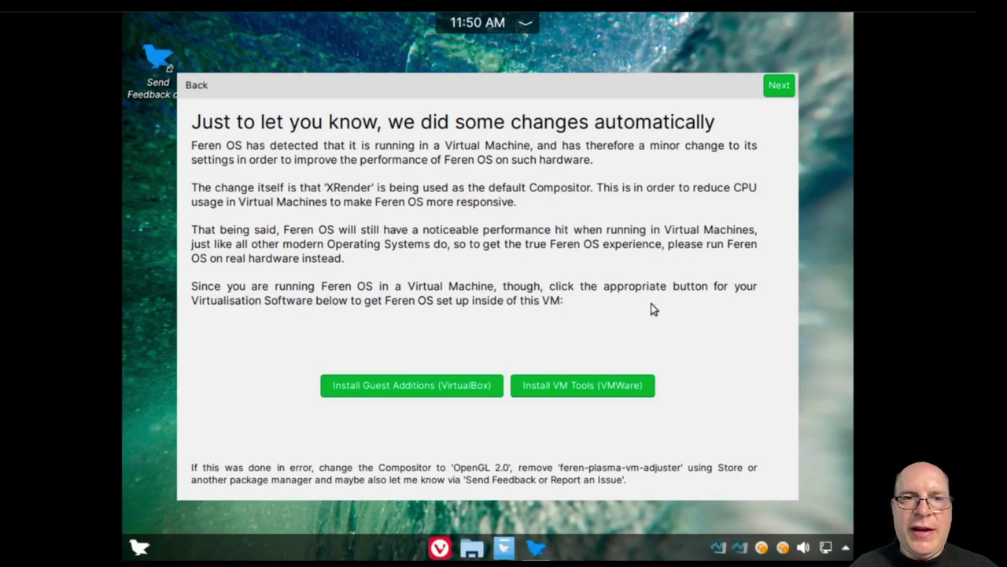
click(779, 86)
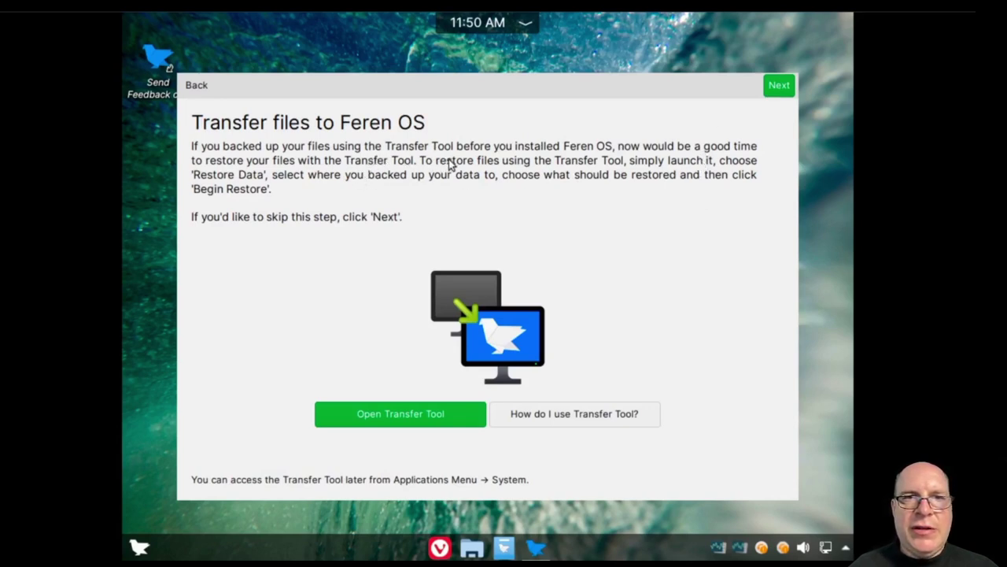
click(778, 88)
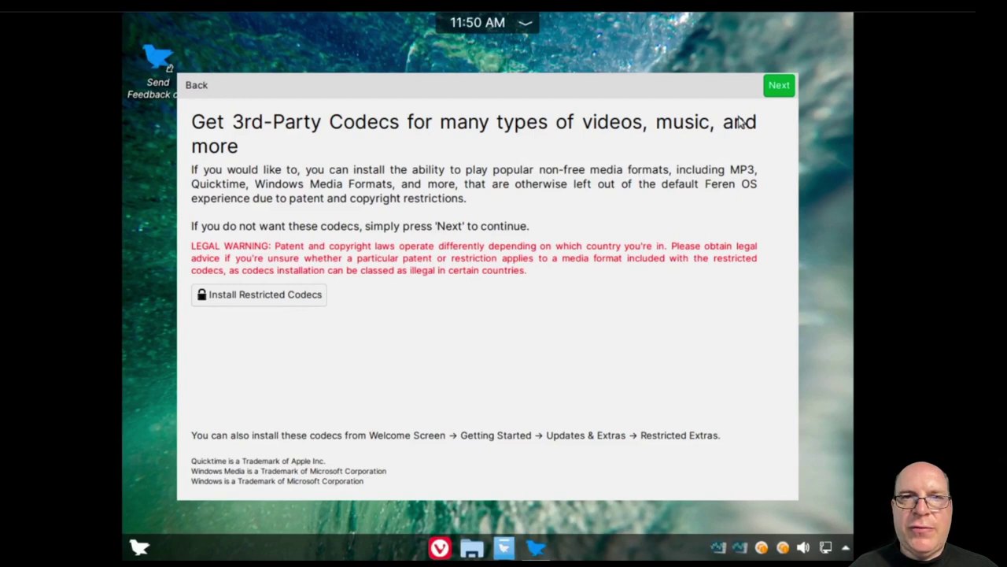
- Skip the codecs, keep the default desktop mode, and open the Store app
click(779, 88)
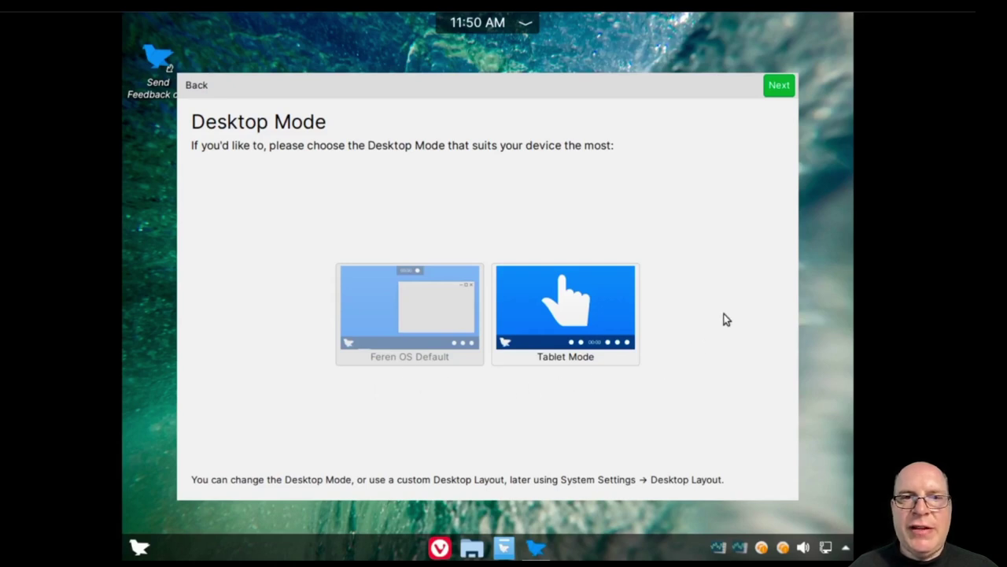
click(779, 88)
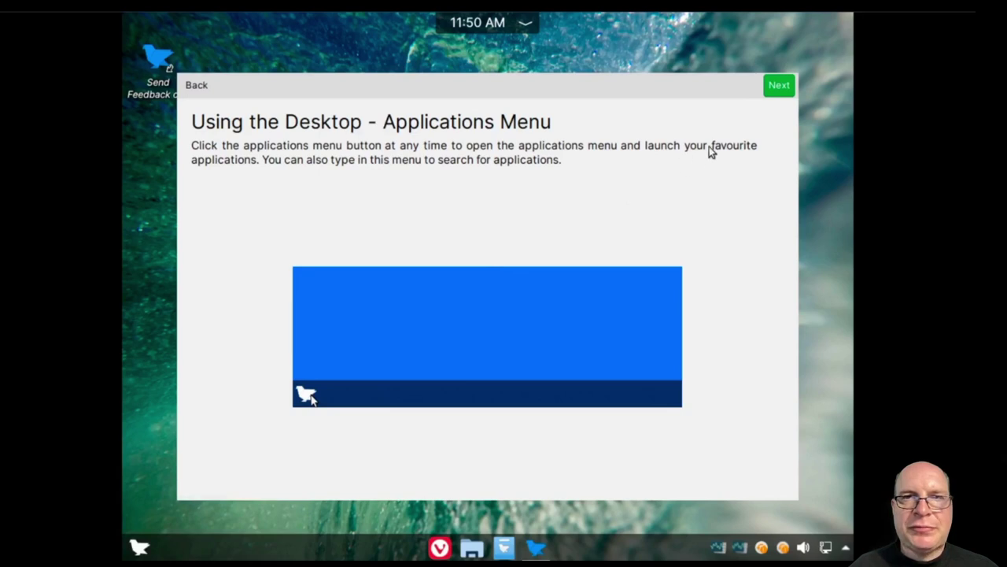
click(779, 88)
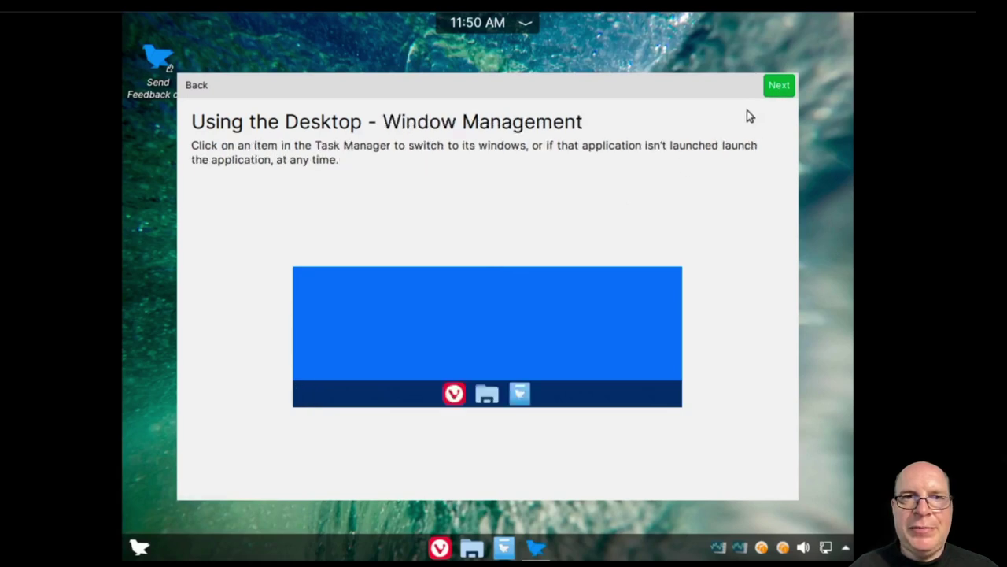
click(504, 551)
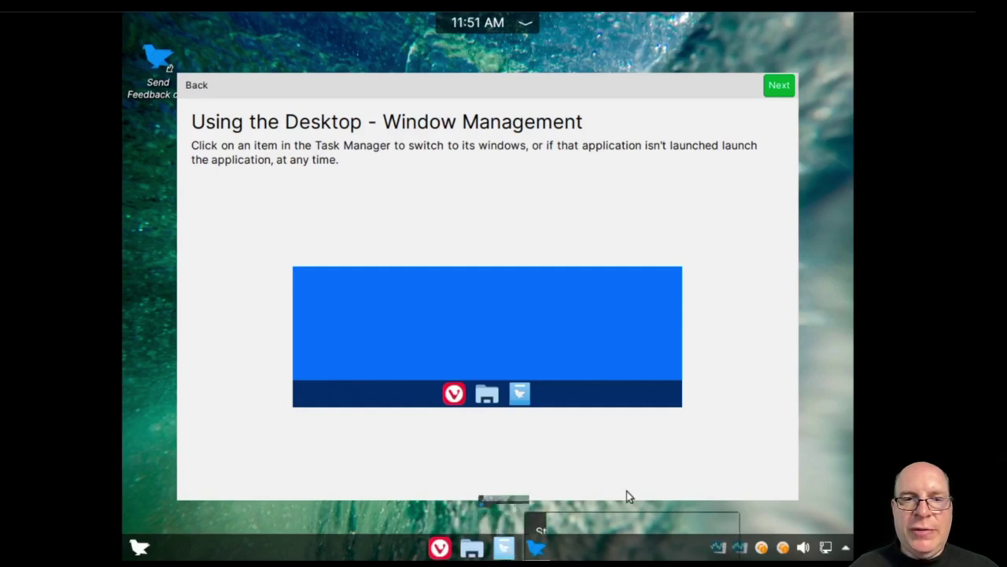
- Advance through the System Tray and Desktop Search tips to the Store page
click(778, 87)
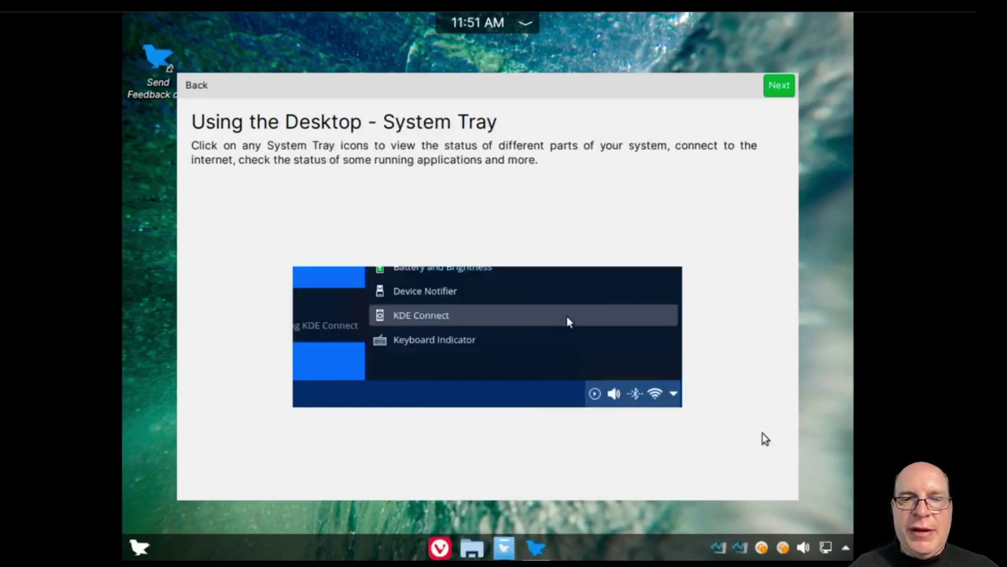
click(779, 86)
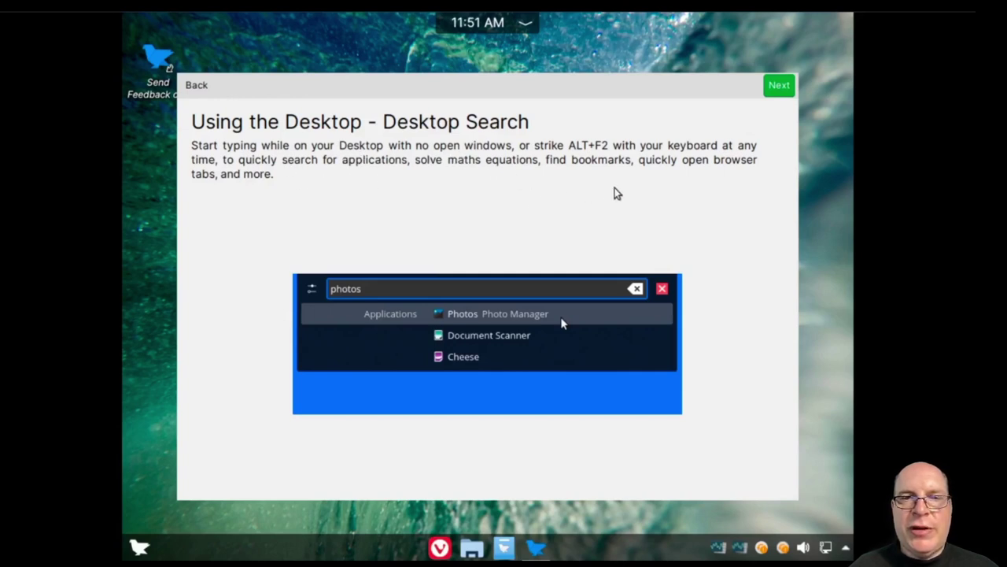
click(777, 88)
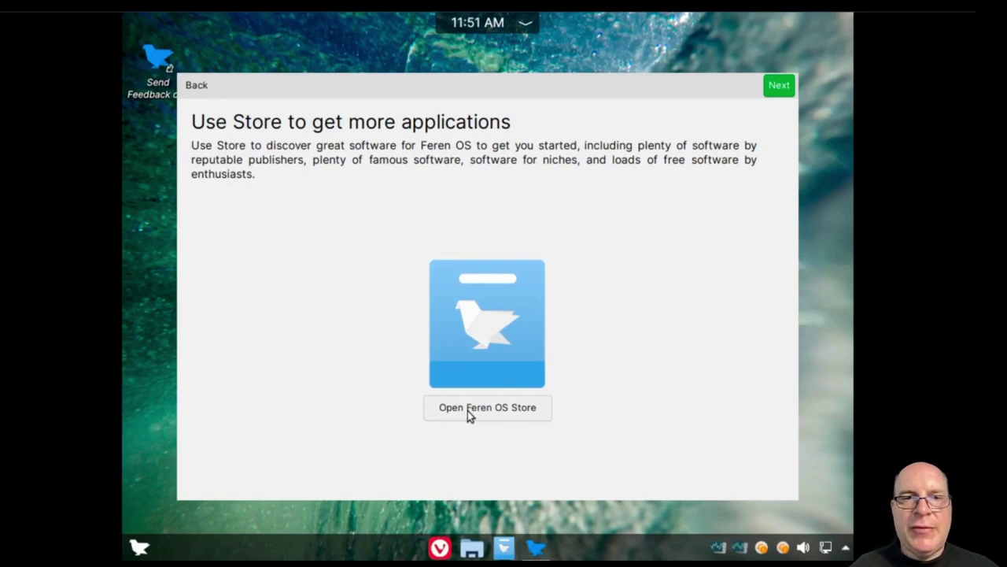
- Advance to the Theme Mode page and select Dark
click(779, 89)
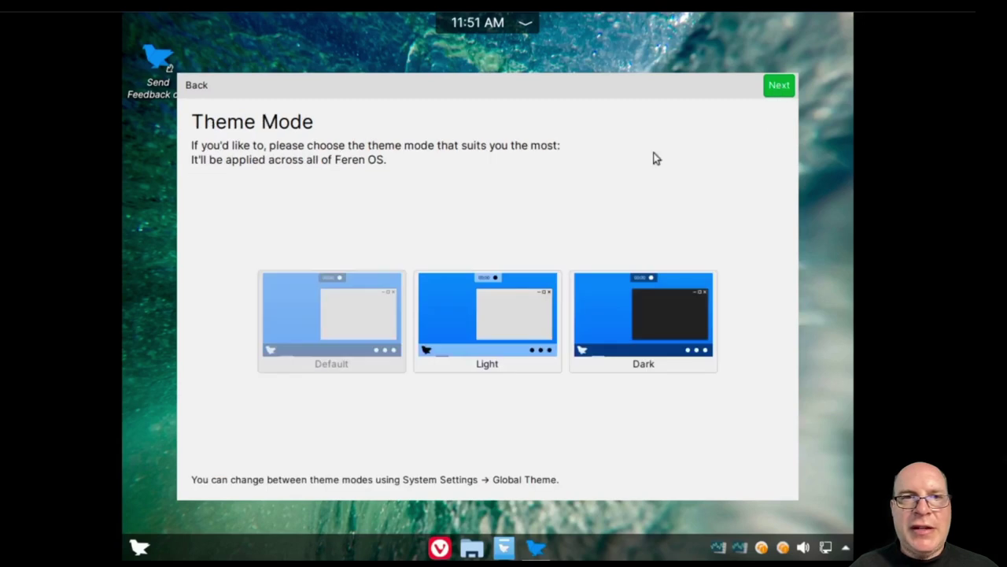
click(621, 326)
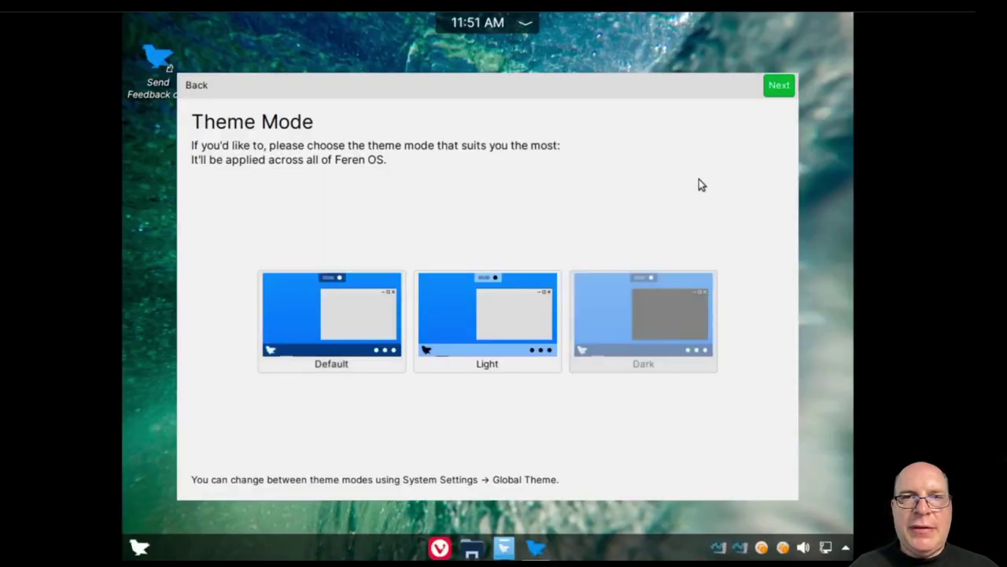
- Set the accent colour to red and continue to the KDE Connect pairing page
click(778, 89)
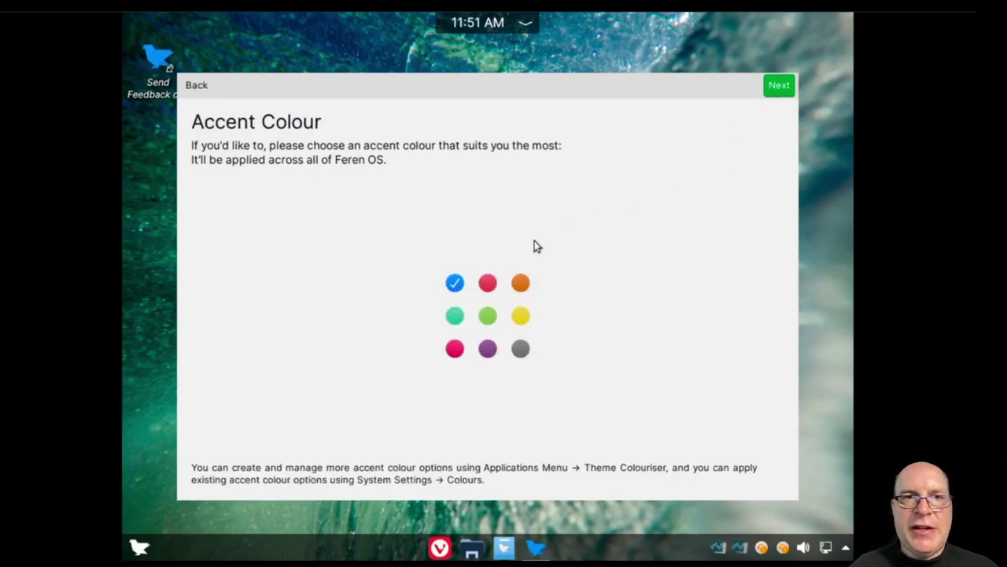
click(487, 285)
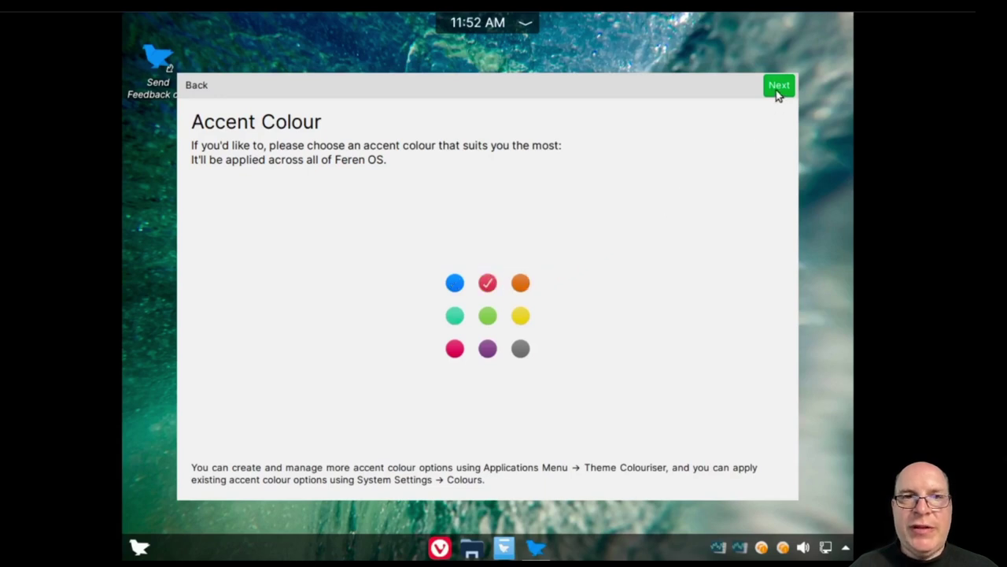
click(778, 88)
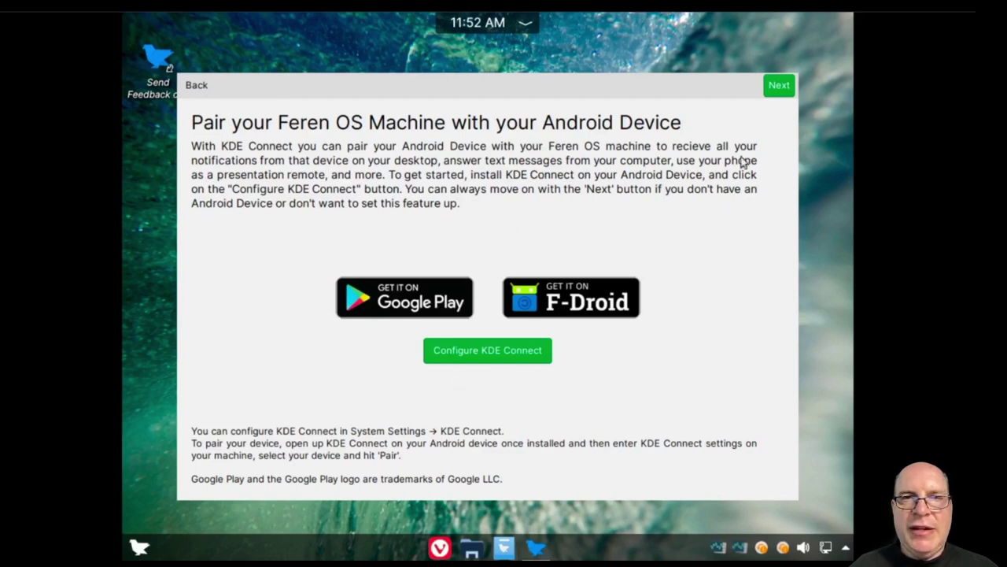
- Skip KDE Connect pairing to reach the Night Colour page
click(777, 90)
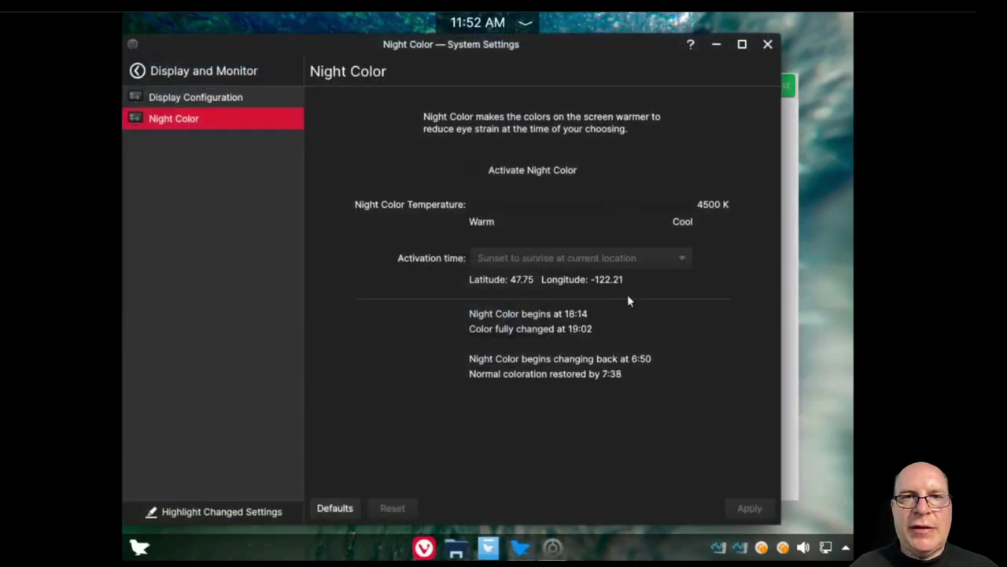
- Activate and apply Night Color, close System Settings, and finish the welcome tour
click(504, 171)
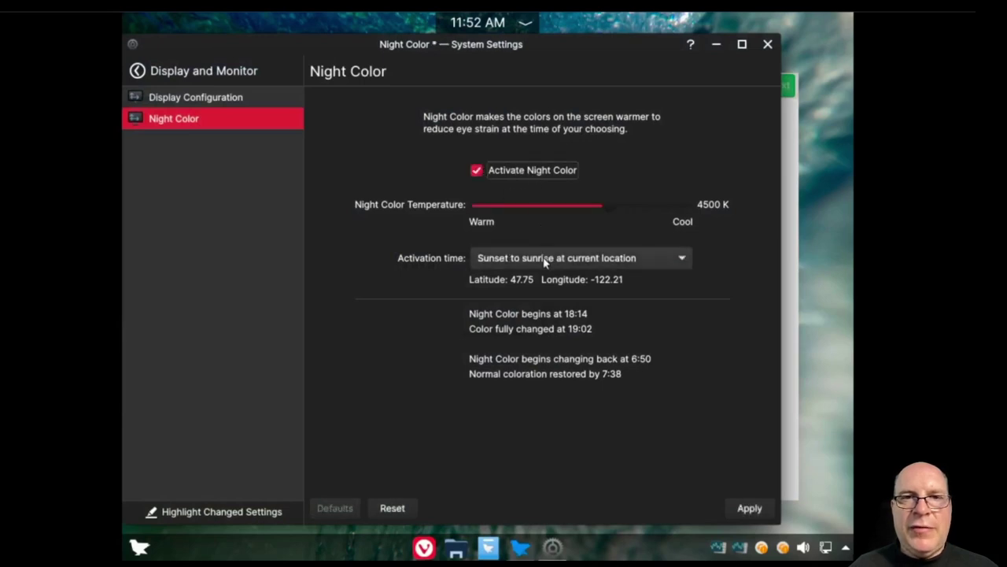
click(745, 510)
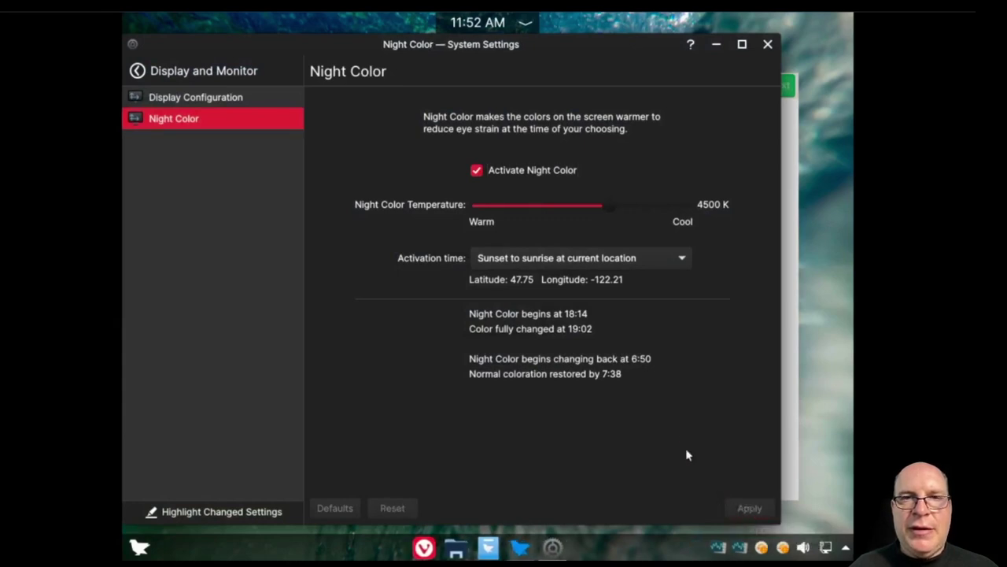
click(767, 45)
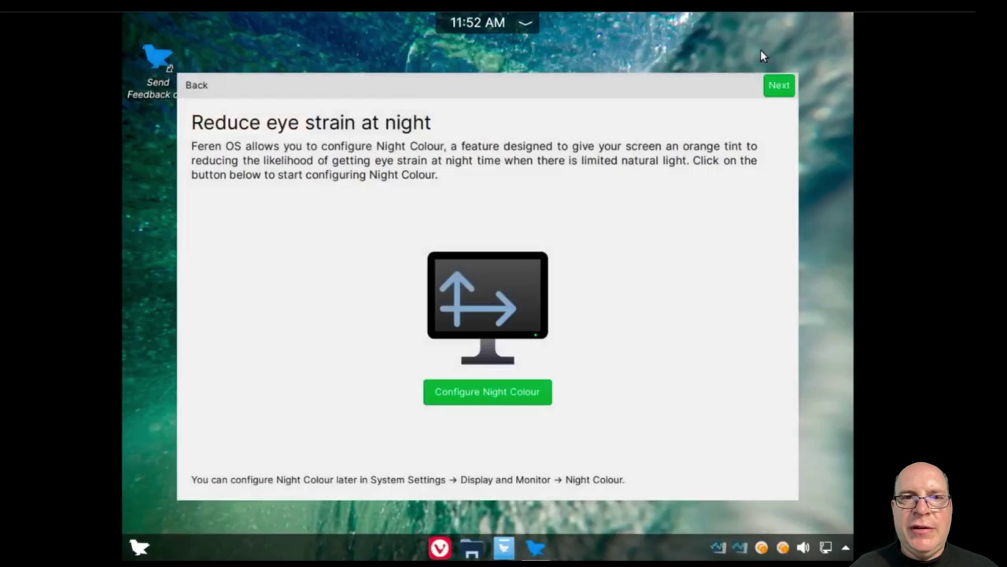
click(779, 87)
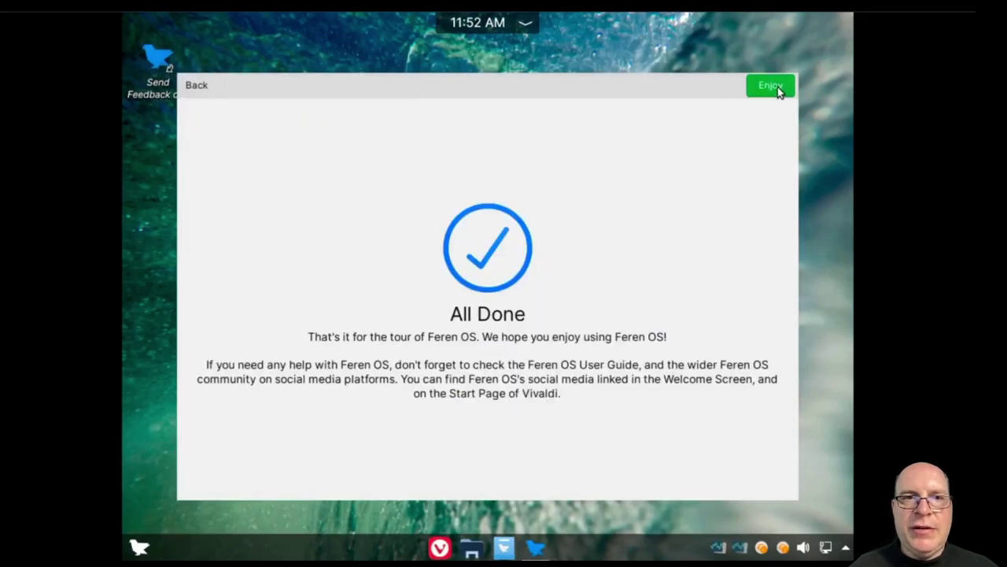
click(771, 85)
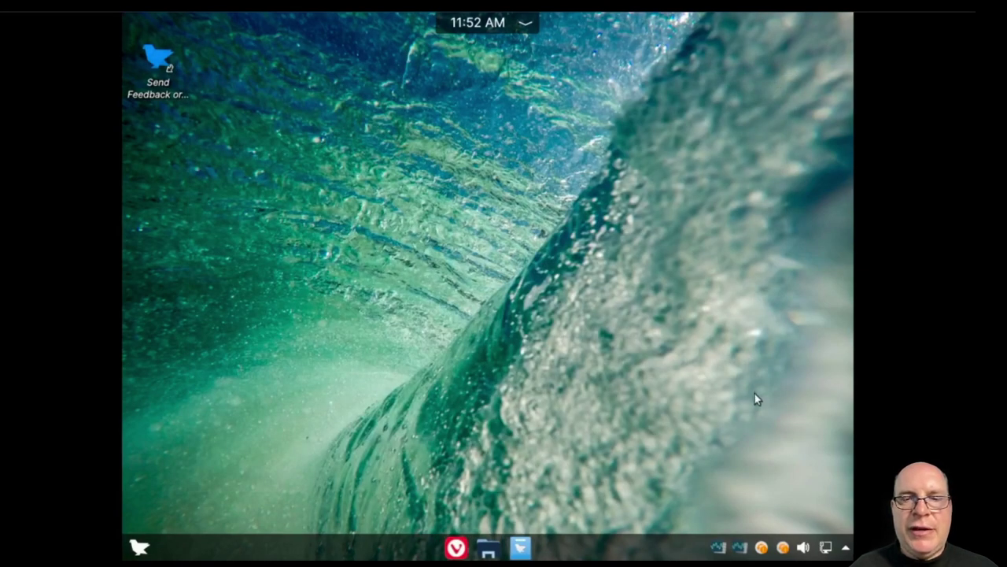
- Open Update Manager from the tray icon, skip the welcome page and decline the local mirror to list 7 updates
right_click(761, 550)
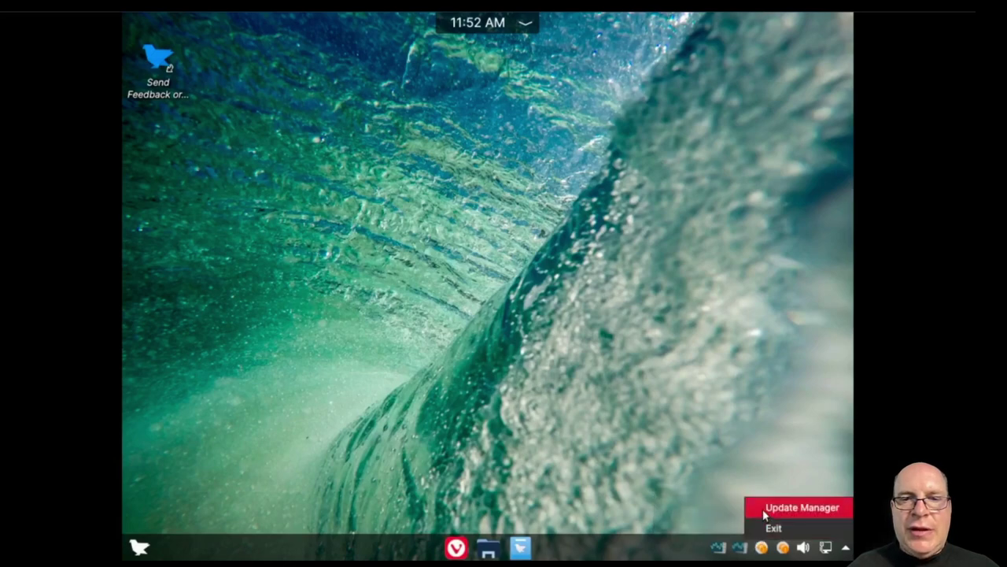
click(762, 508)
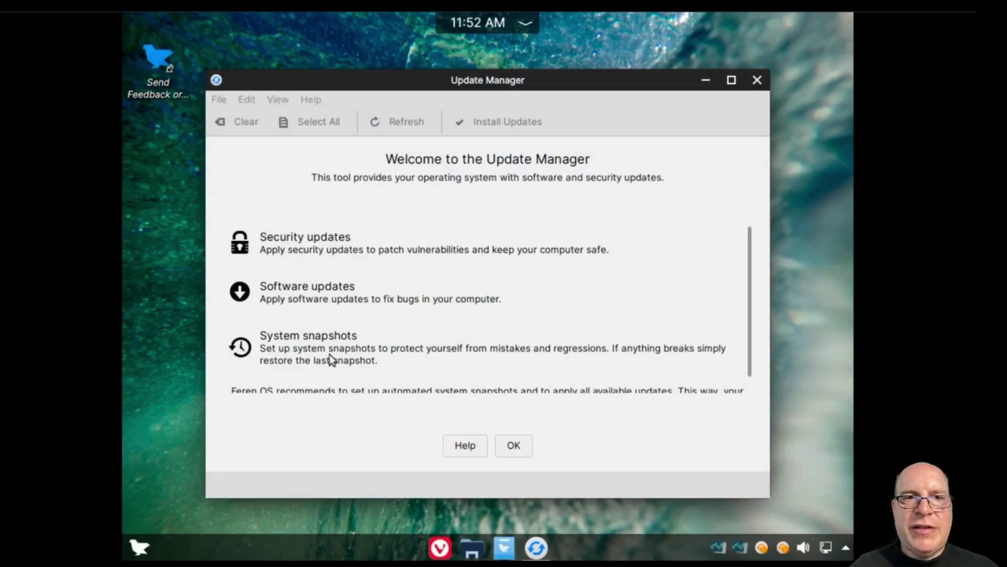
scroll(350, 354, down, 1)
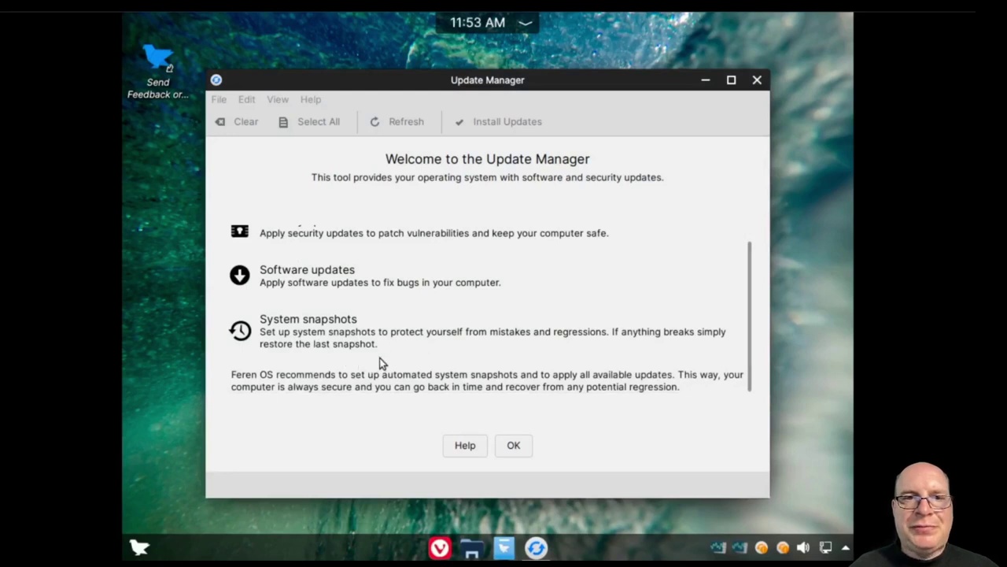
scroll(464, 372, up, 1)
click(516, 445)
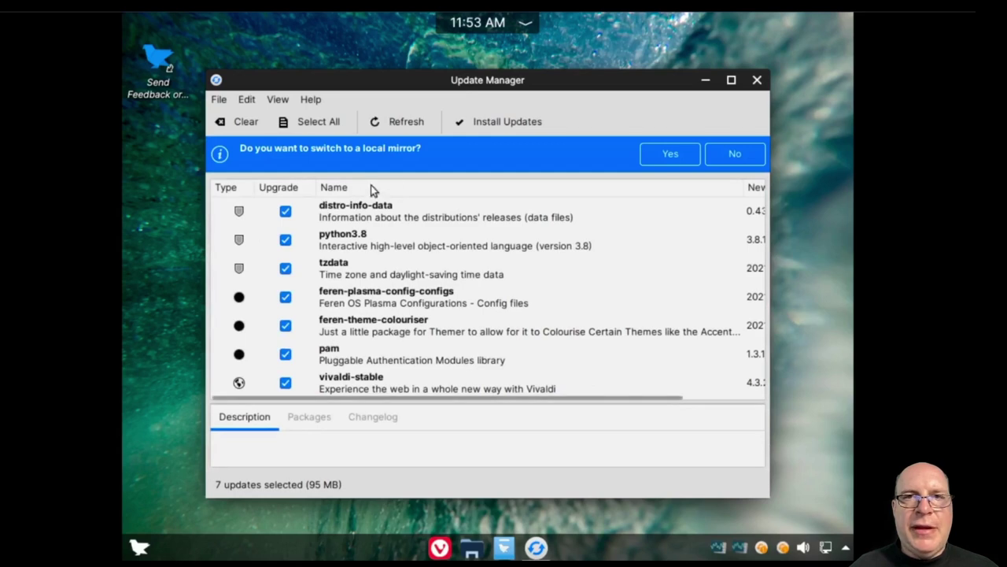
click(726, 156)
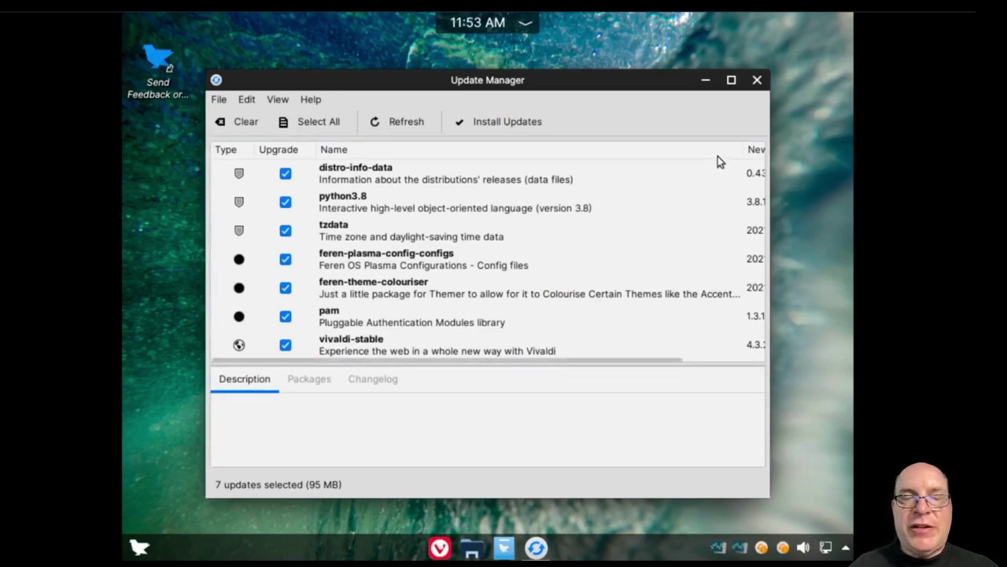
- Install the 7 selected updates with the administrator password and show the detailed installation log
click(482, 120)
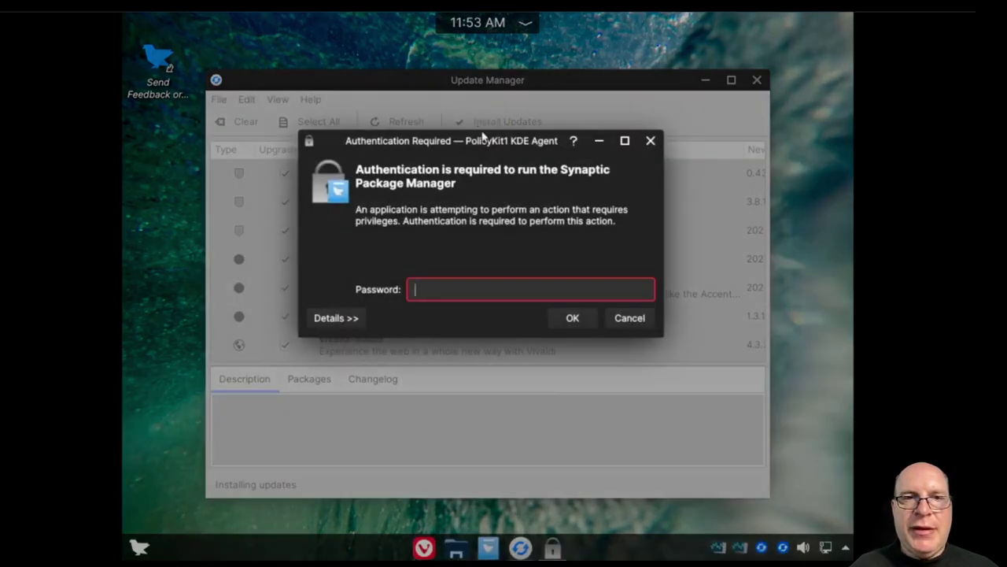
text(*********)
key(Return)
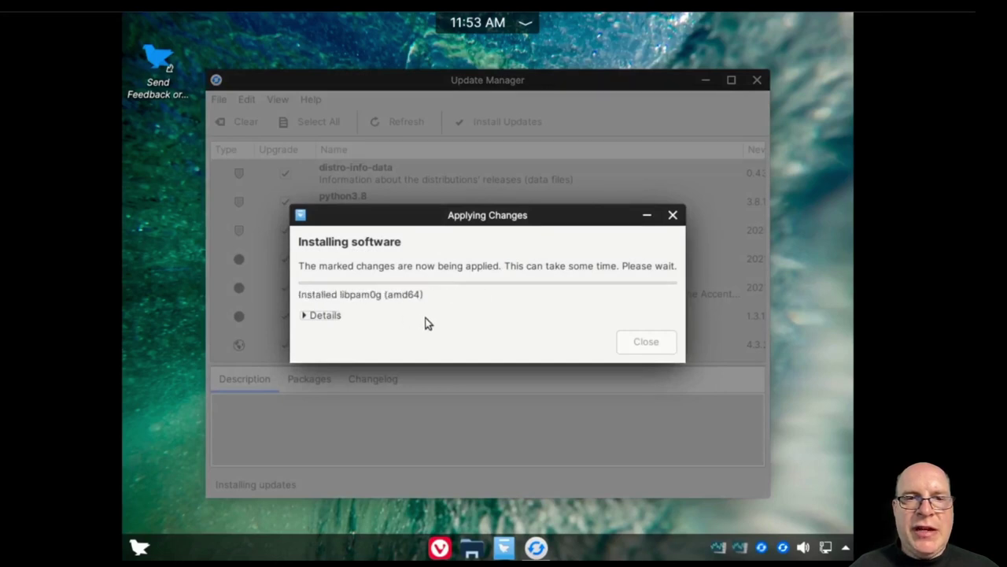
click(310, 316)
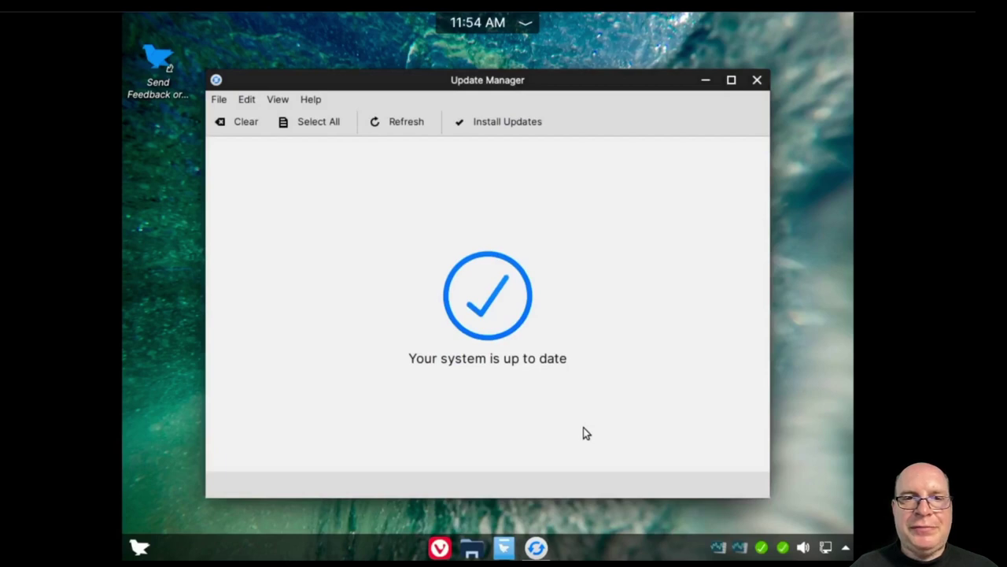
click(247, 101)
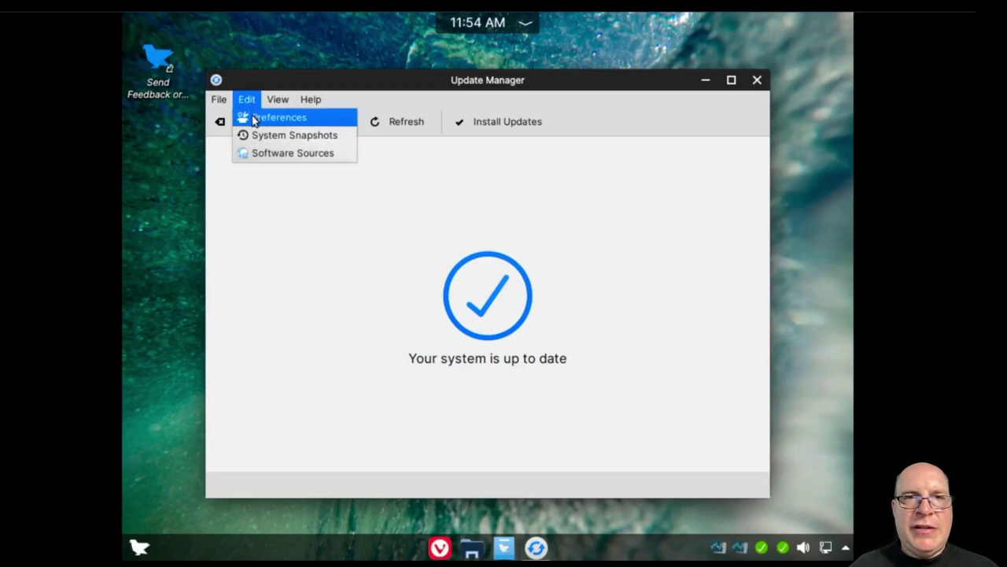
click(253, 118)
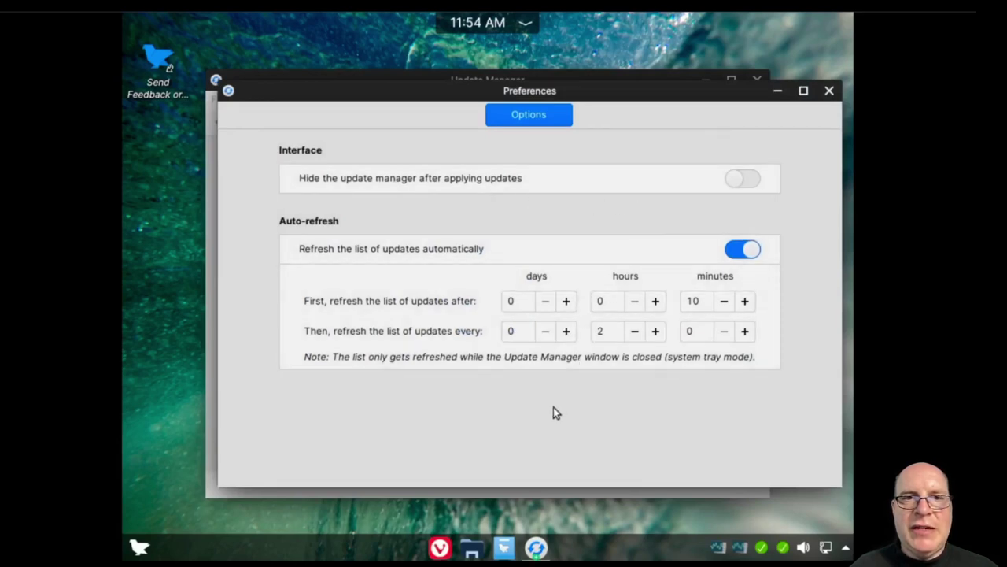
click(827, 93)
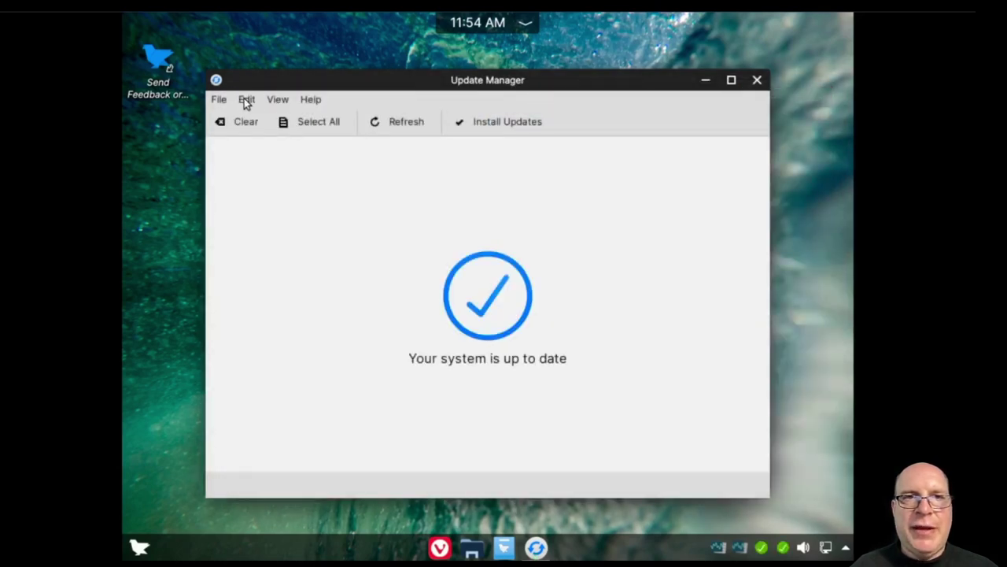
click(247, 101)
- Set up Timeshift for daily RSYNC snapshots on vda2 with home directories excluded
click(258, 136)
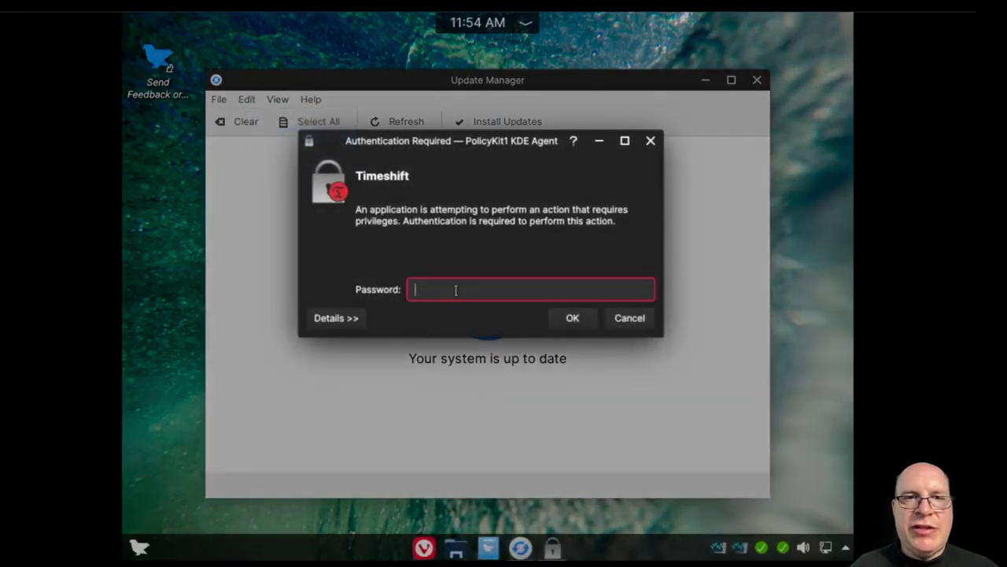
text(********)
key(Return)
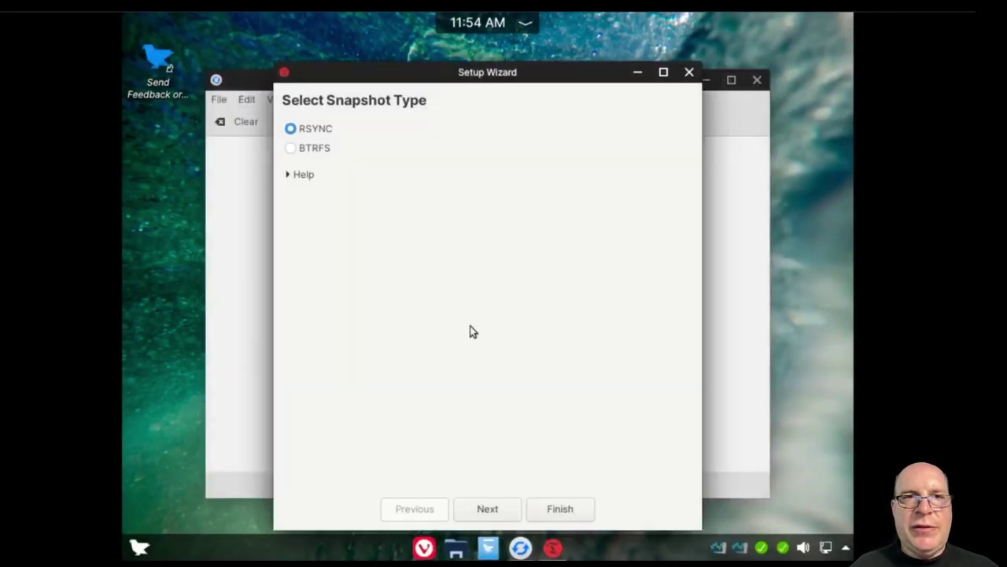
click(487, 509)
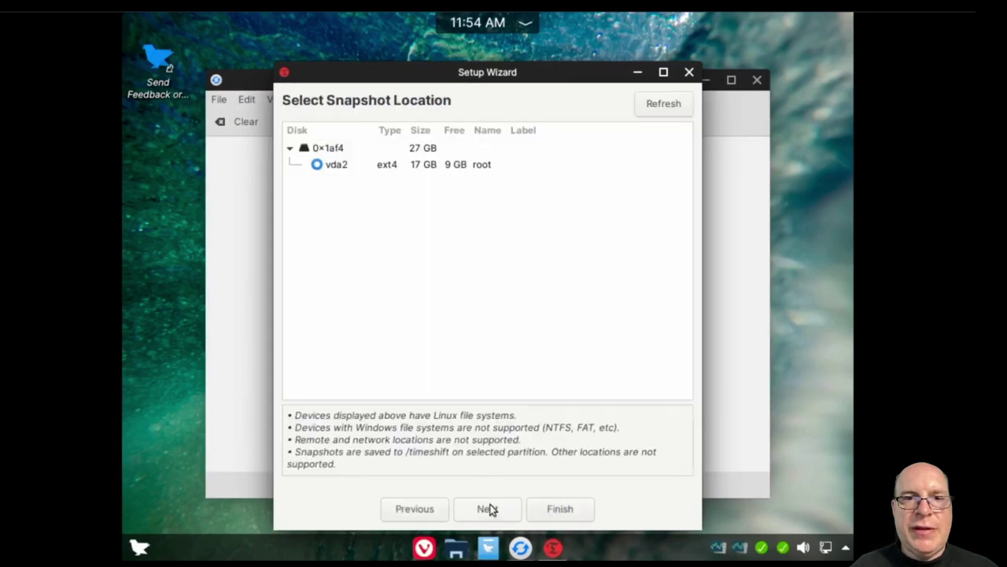
click(489, 509)
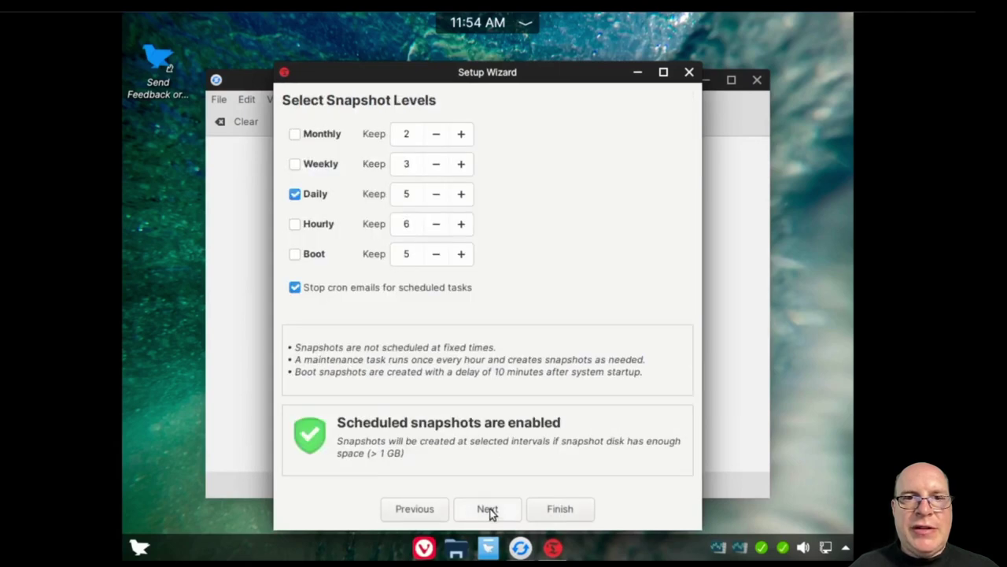
click(494, 509)
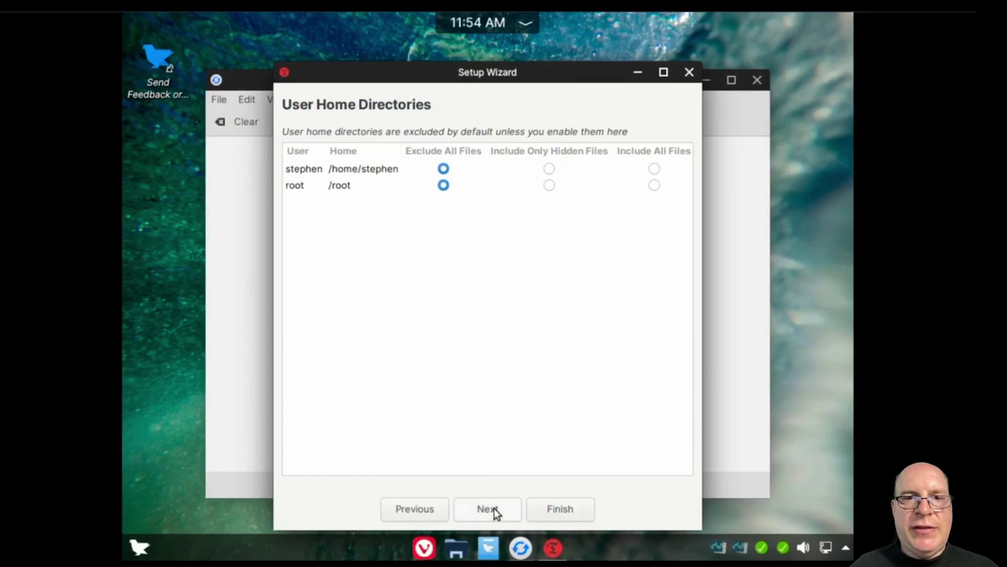
click(494, 508)
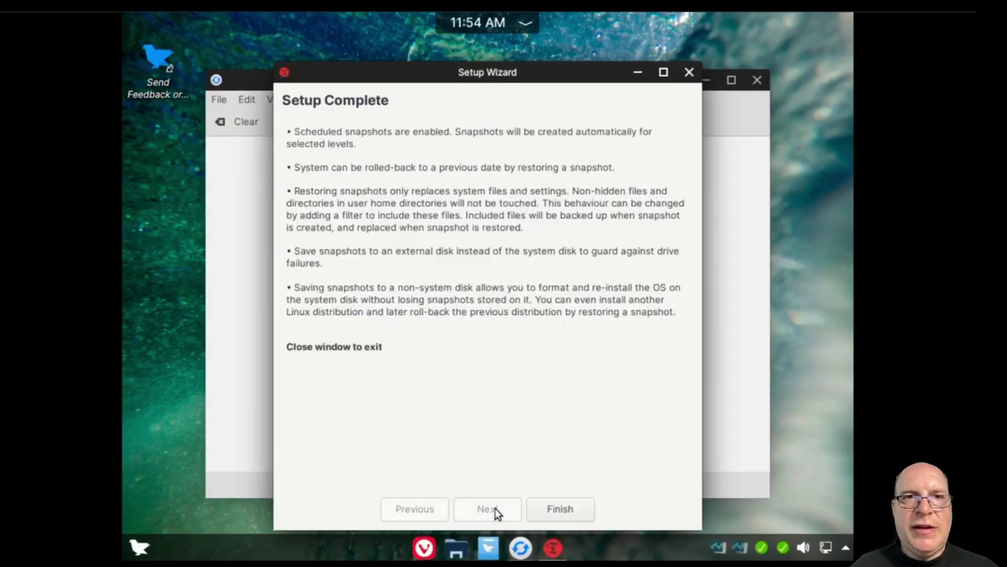
click(559, 509)
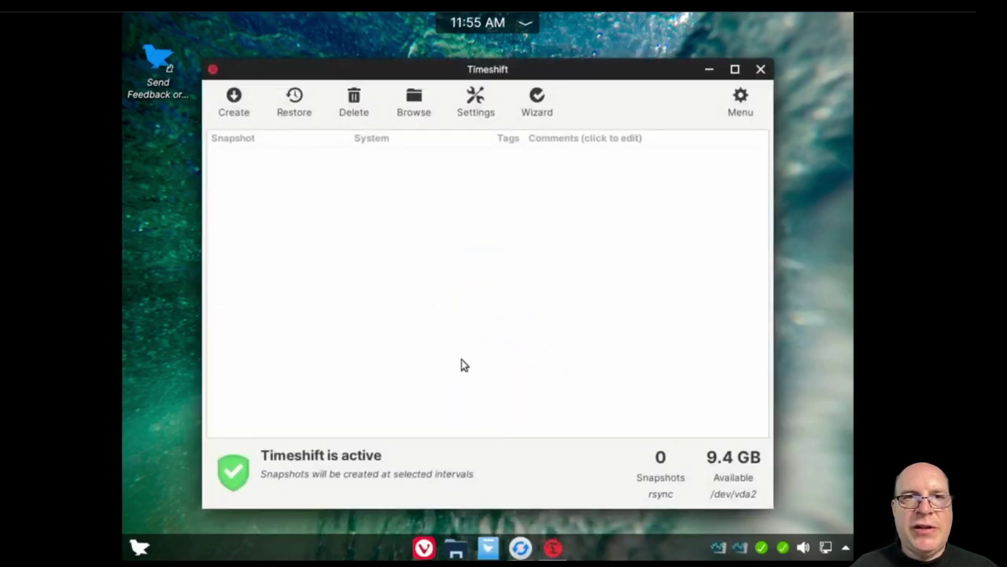
- Close Timeshift and open Software Sources from the Edit menu with the administrator password
click(761, 71)
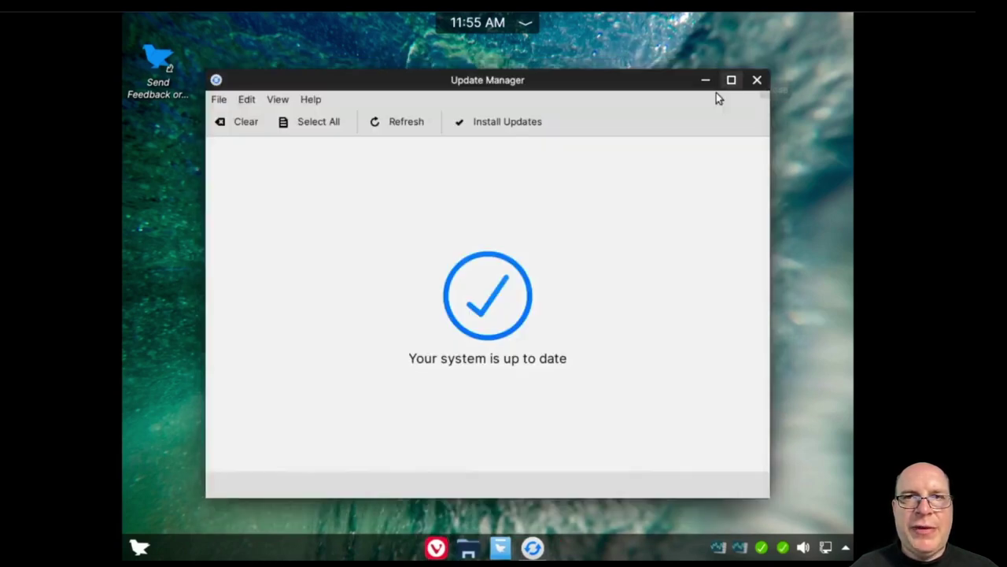
click(247, 100)
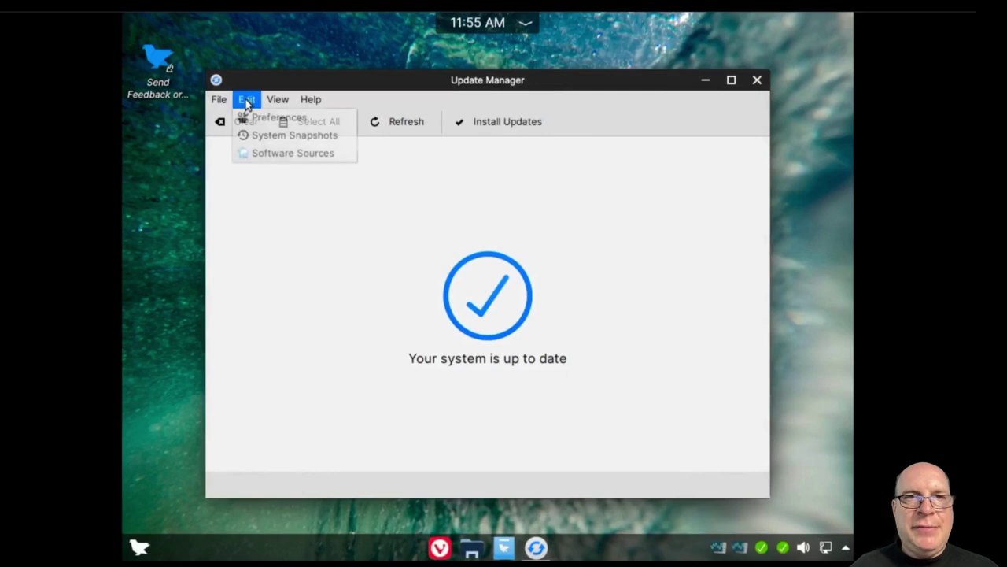
click(254, 154)
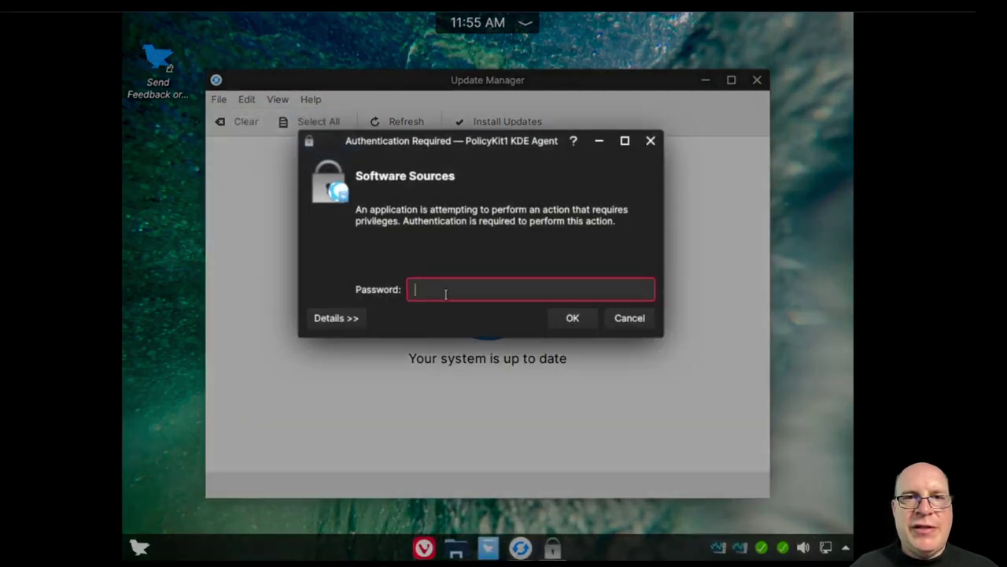
text(*********)
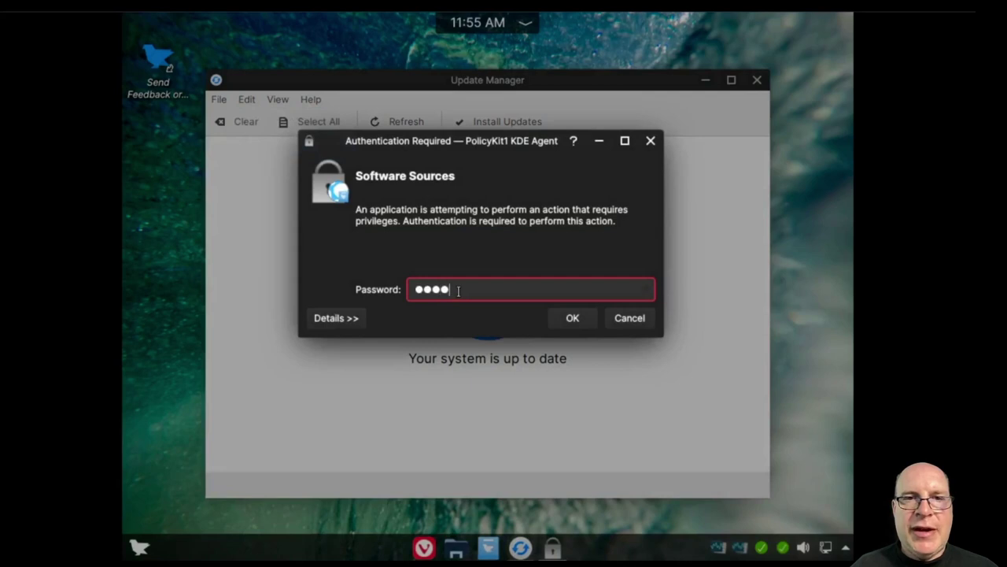
key(Return)
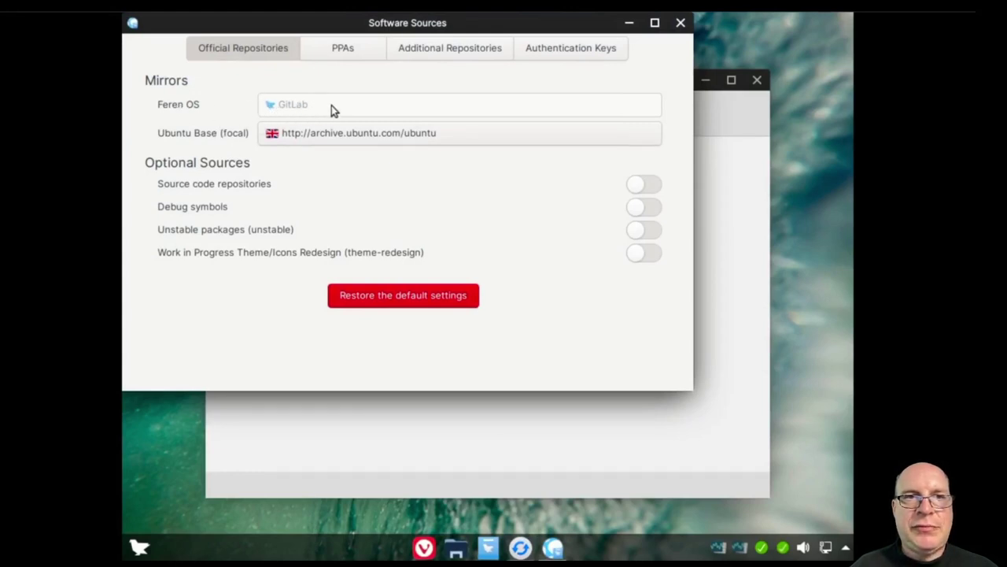
- Review the disabled graphics-drivers PPA and the Google, Vivaldi and Winehq repositories, then close Software Sources
click(347, 50)
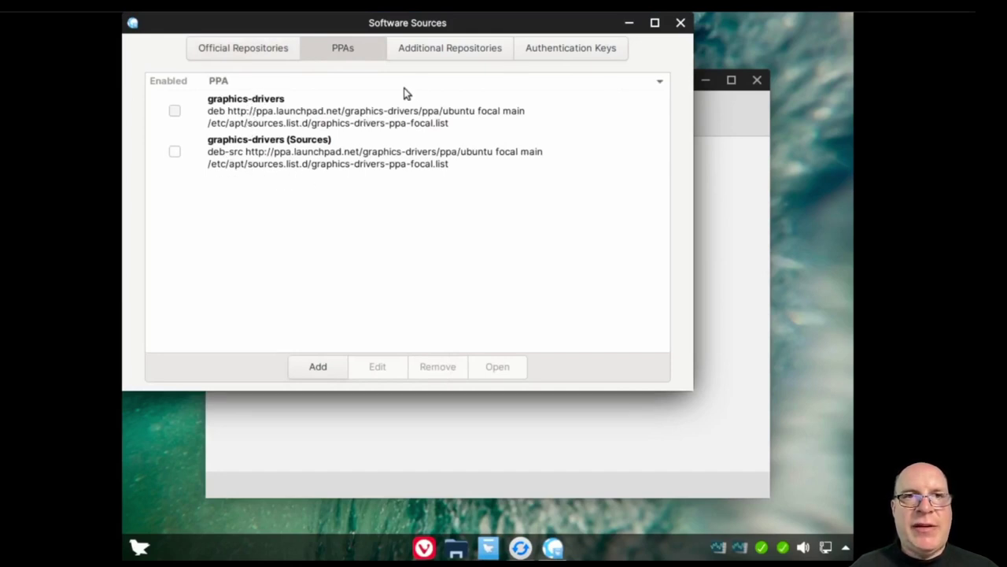
click(438, 51)
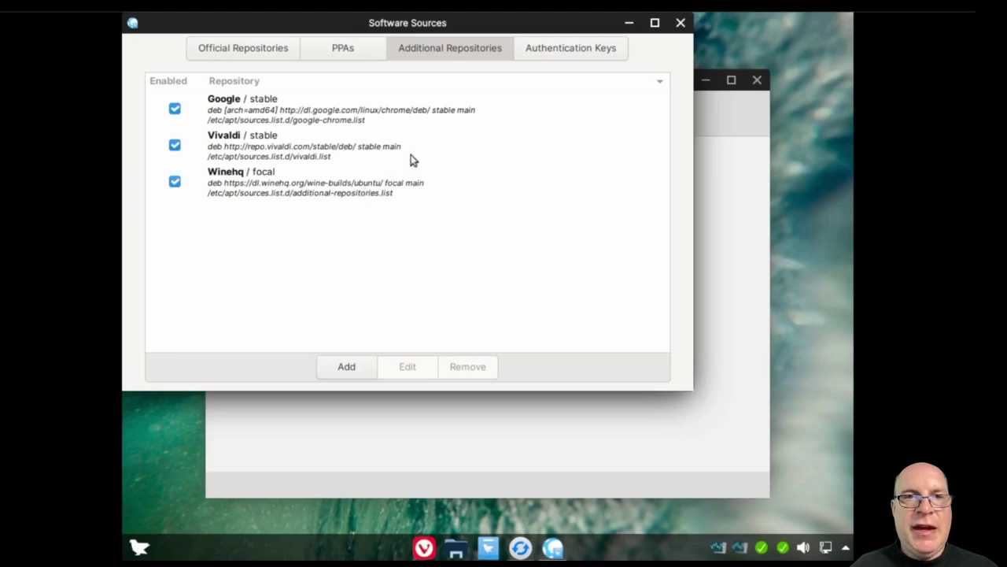
click(680, 25)
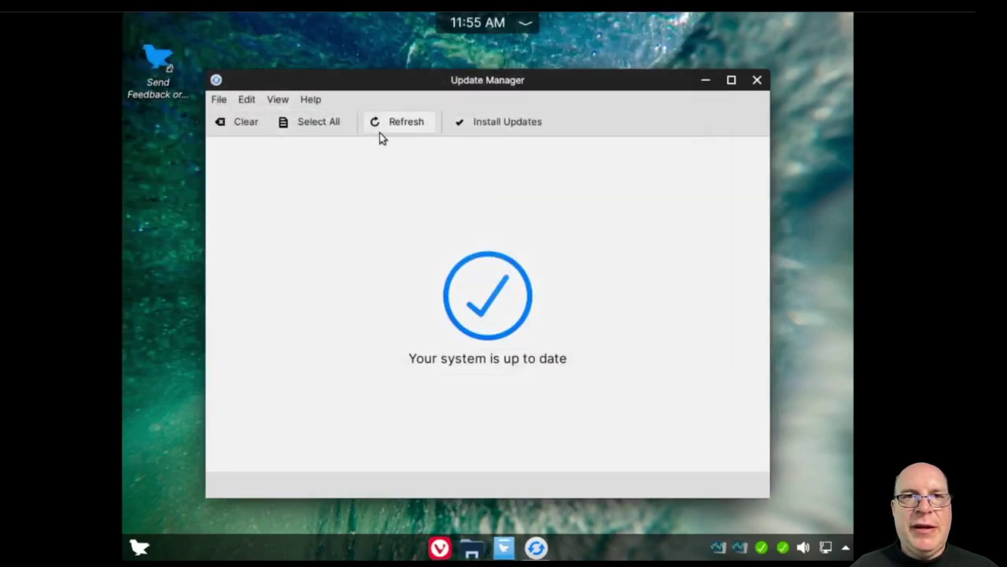
- Open the Linux Kernels window from the View menu and accept its warning, showing the running 5.11 kernel
click(248, 101)
mouse_move(277, 102)
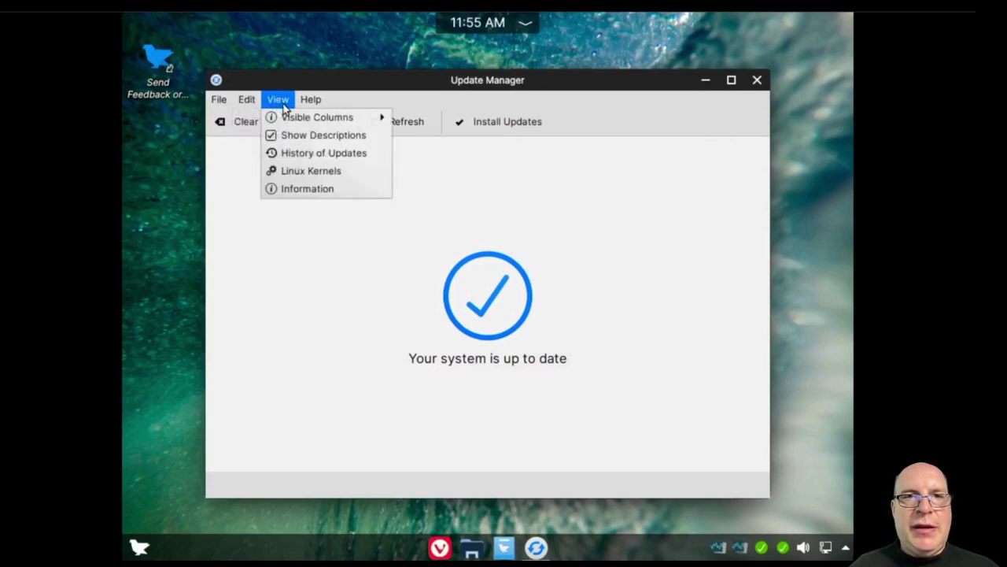
mouse_move(292, 124)
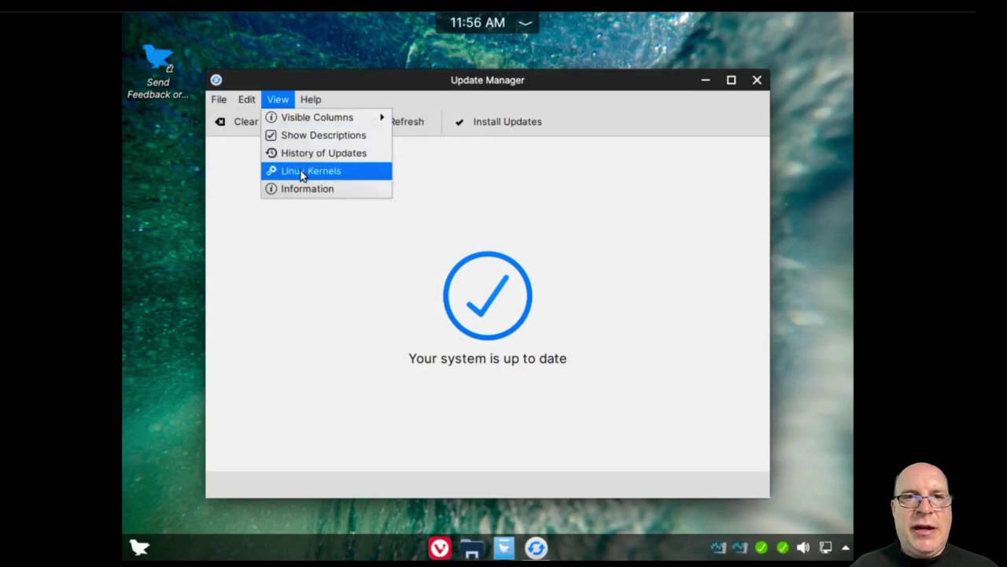
click(302, 173)
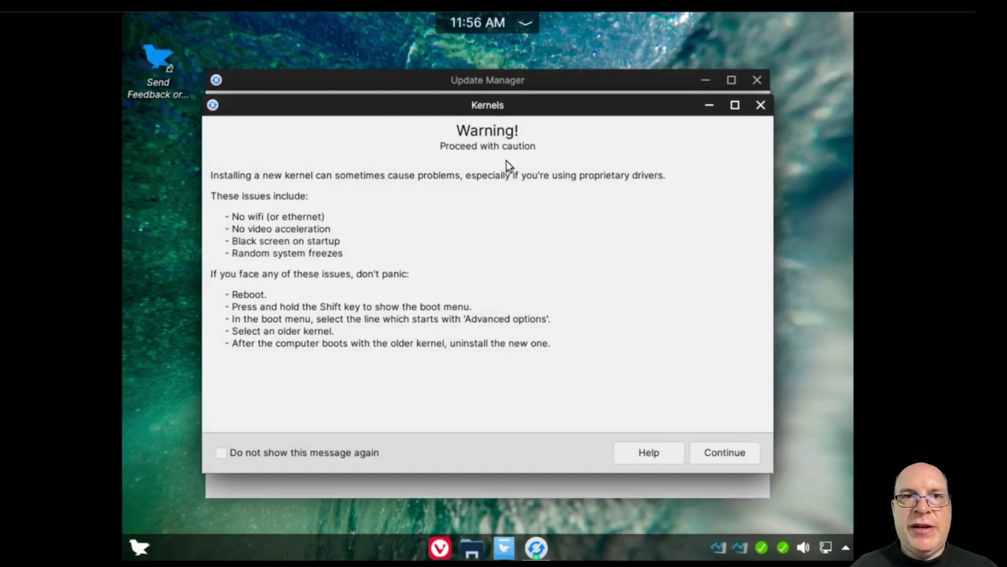
click(724, 452)
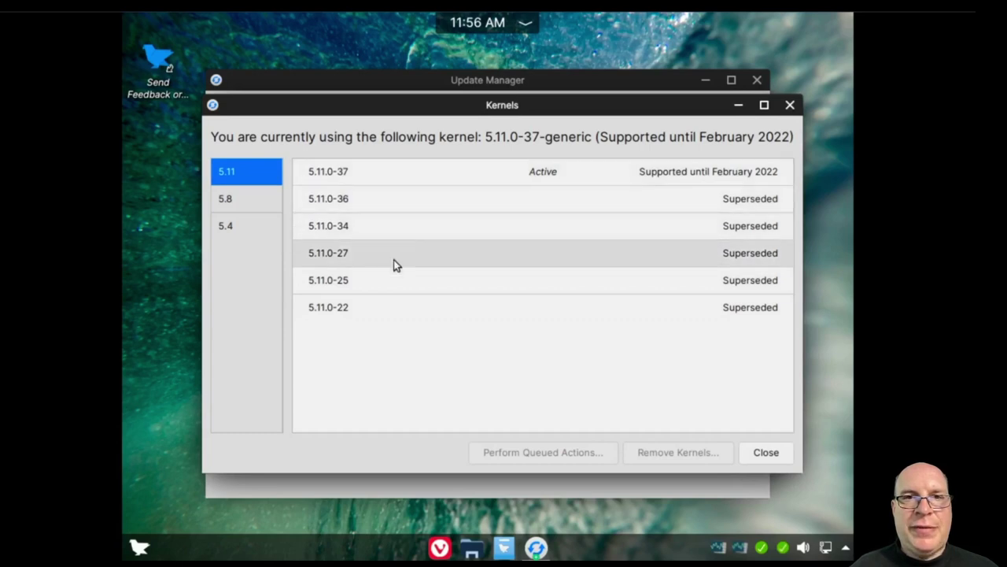
- Browse the 5.8 and 5.4 kernel series, then close the kernel list and Update Manager
click(235, 203)
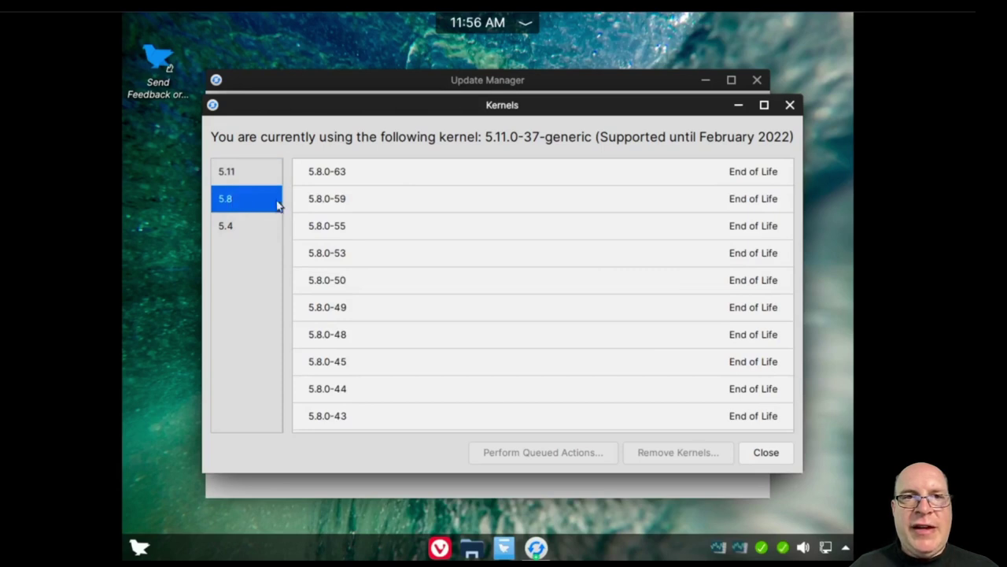
scroll(449, 225, down, 5)
scroll(461, 221, up, 5)
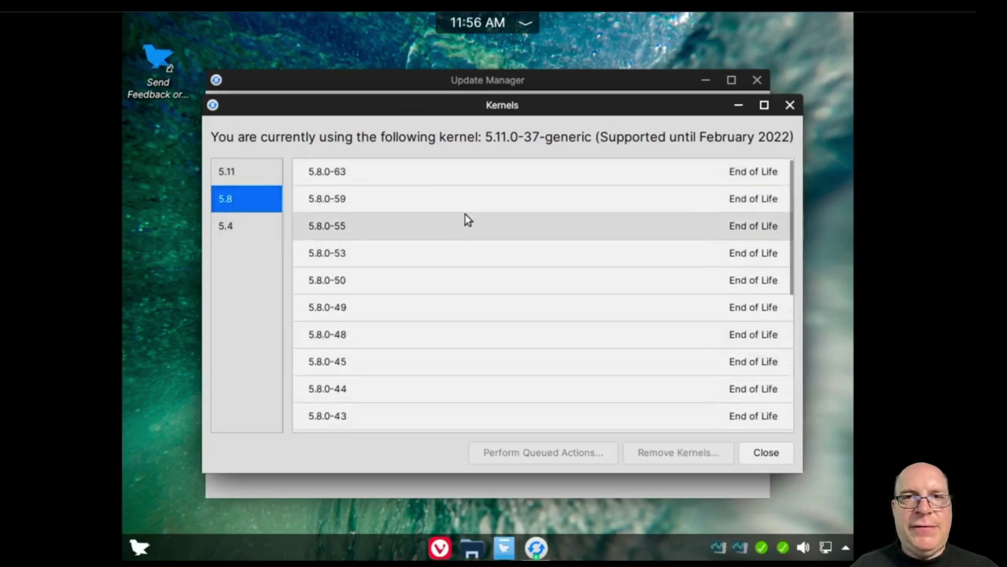
click(224, 227)
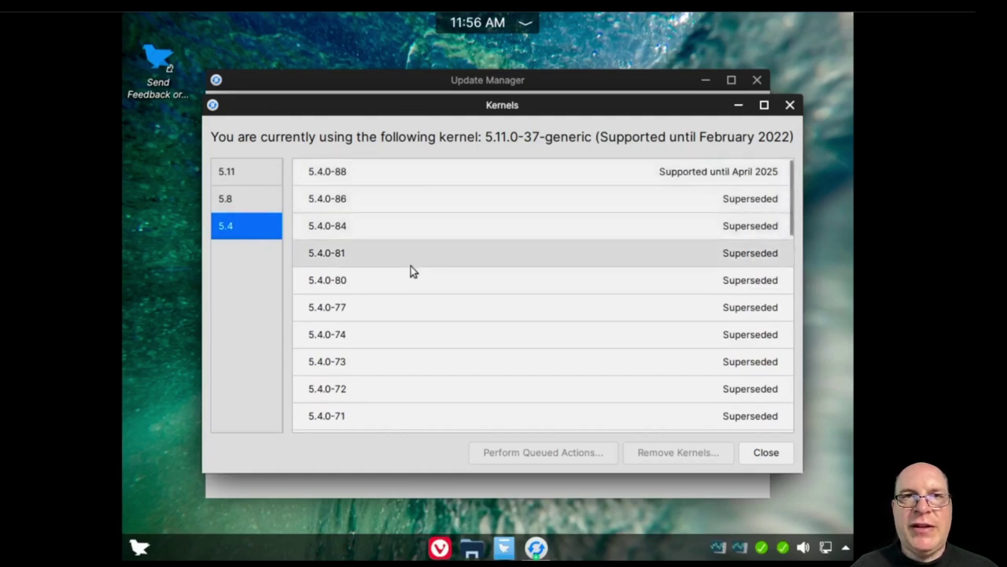
scroll(413, 268, down, 3)
scroll(429, 263, up, 3)
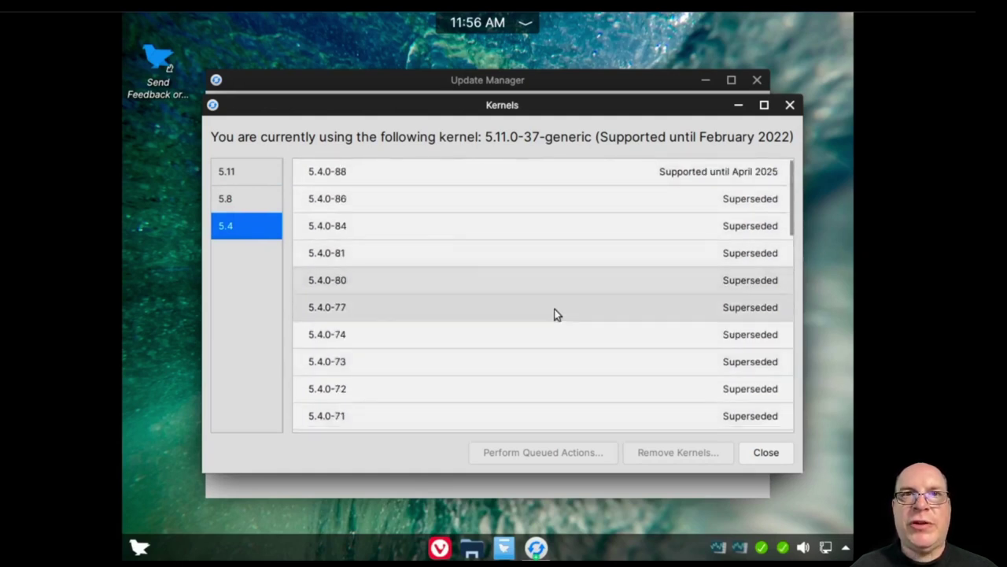
click(763, 453)
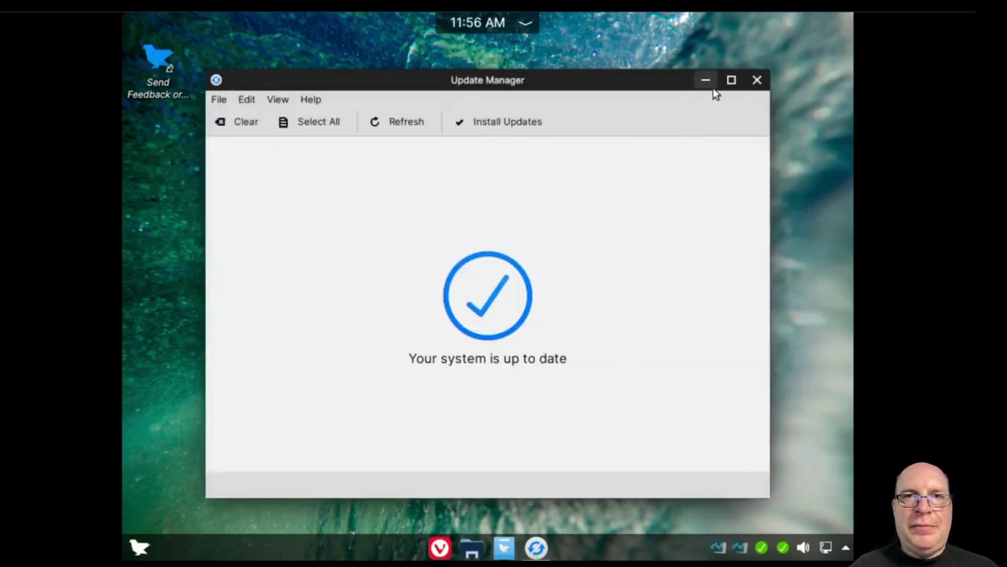
click(756, 81)
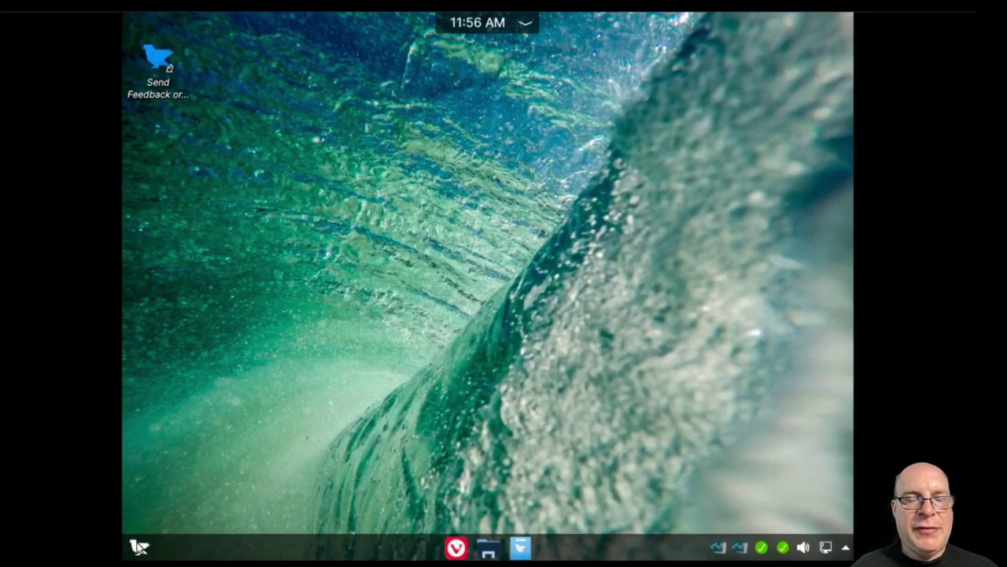
- Find Display Configuration by searching 'display' and apply the 1920×1080 (16:9) resolution
key(super)
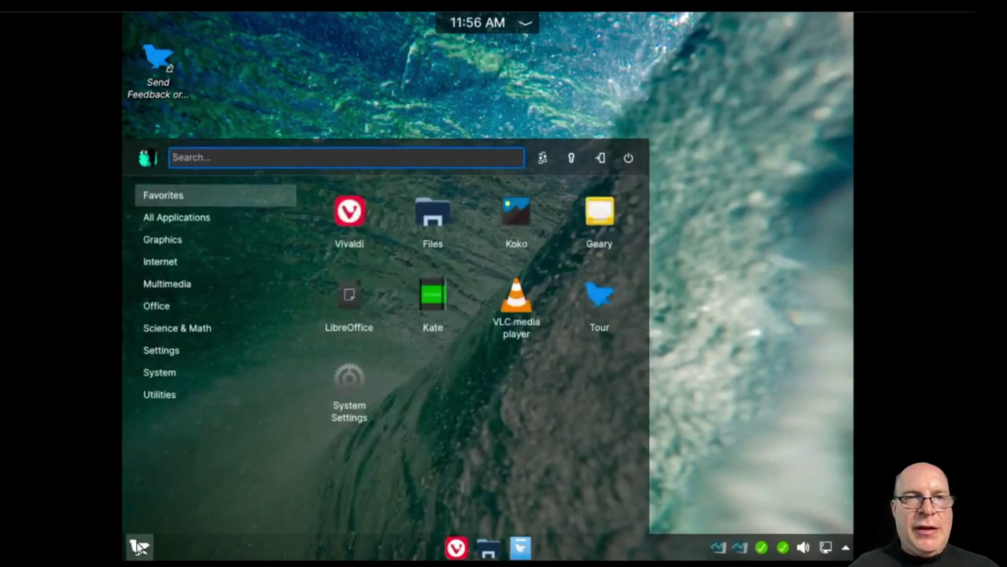
text(display)
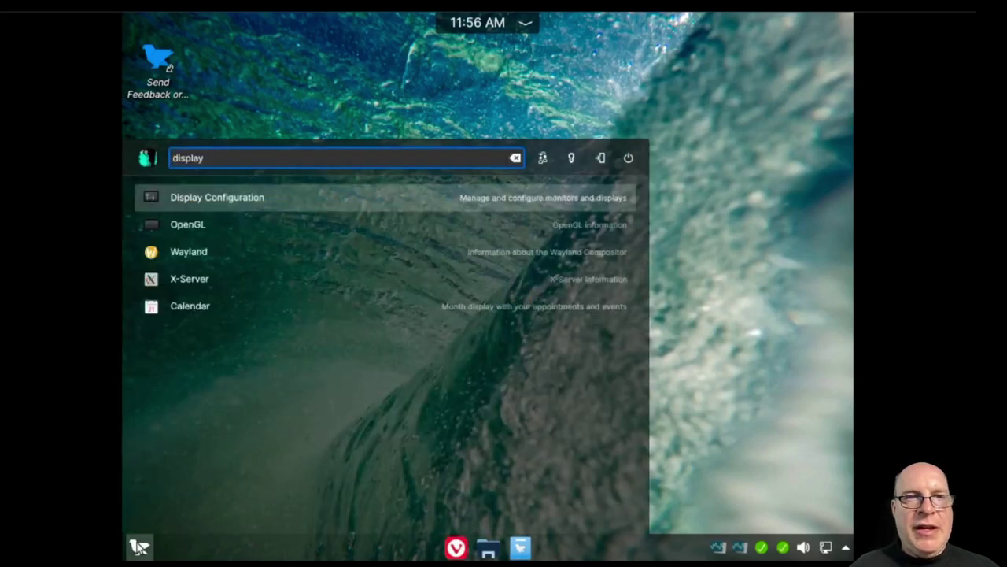
key(Return)
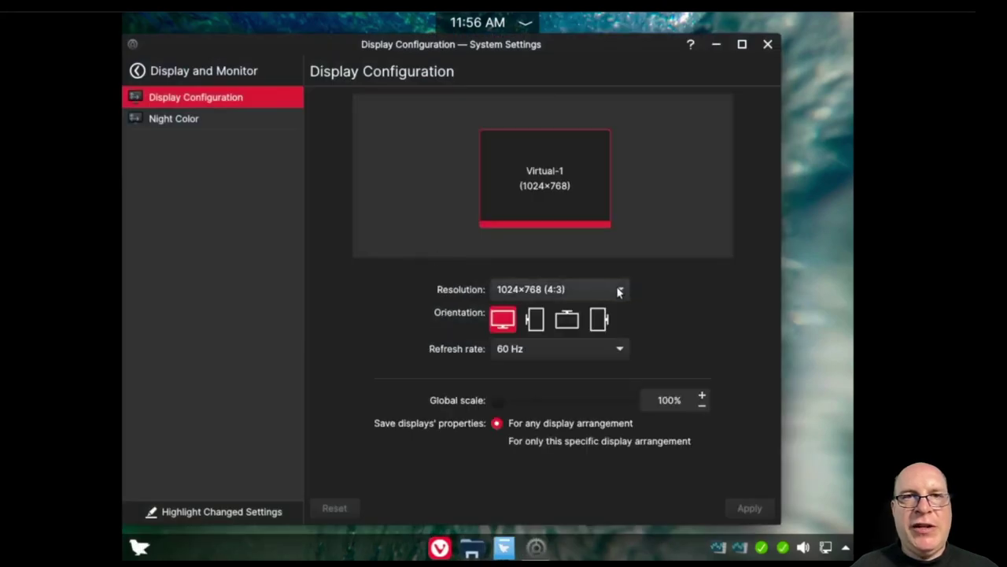
click(592, 286)
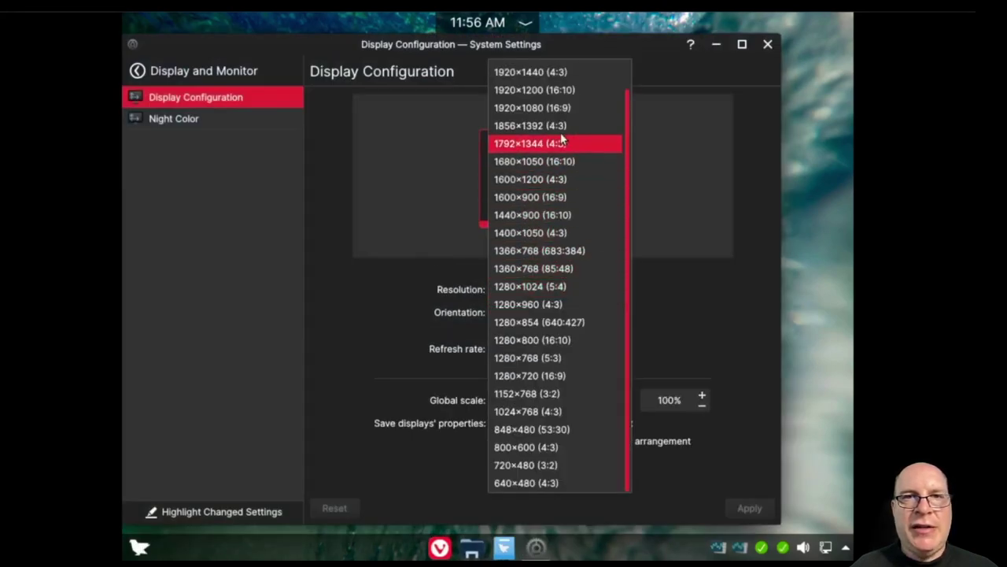
click(551, 107)
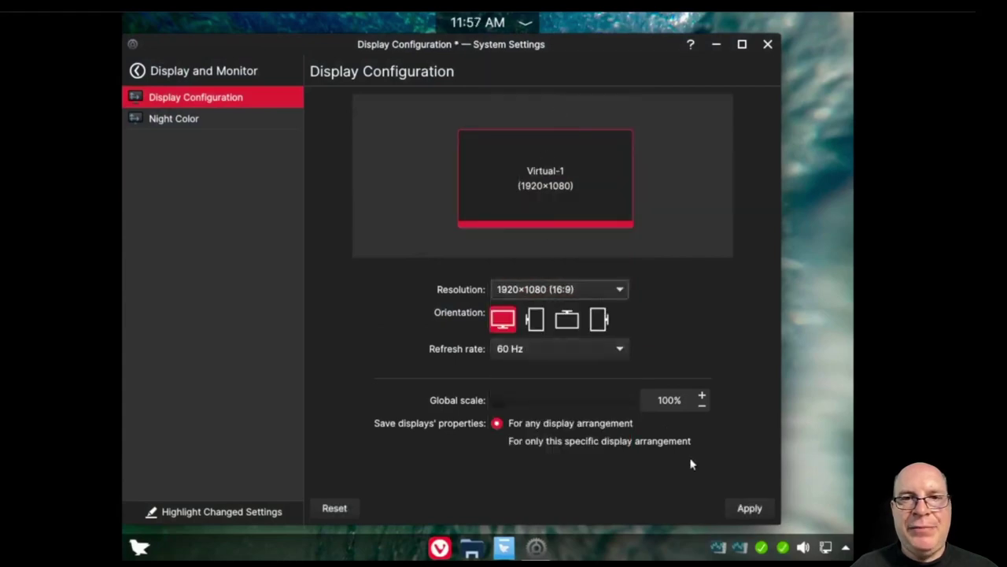
click(743, 508)
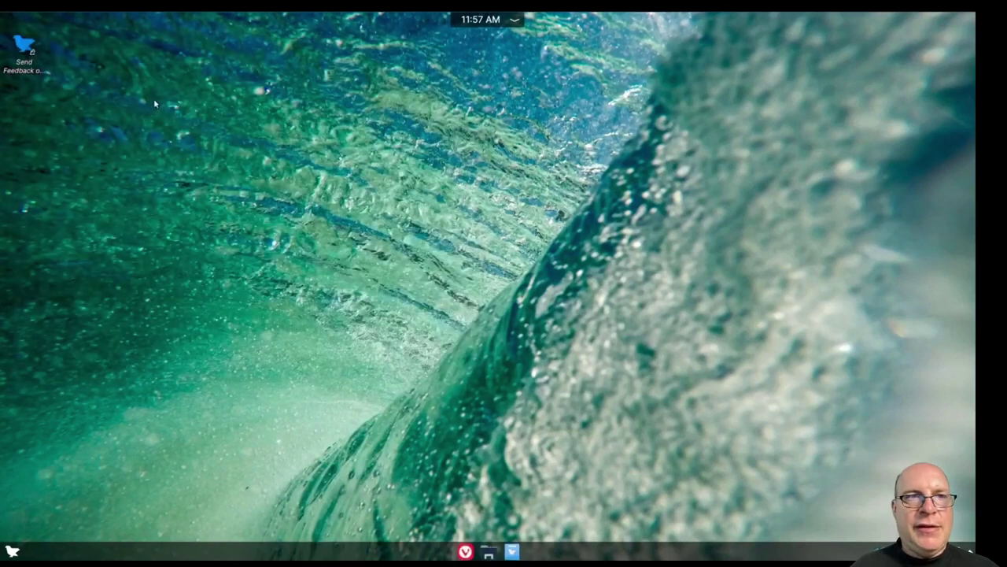
- Choose Gallium: Wavy Effect in Configure Desktop's wallpaper settings, apply it and close the window
right_click(162, 110)
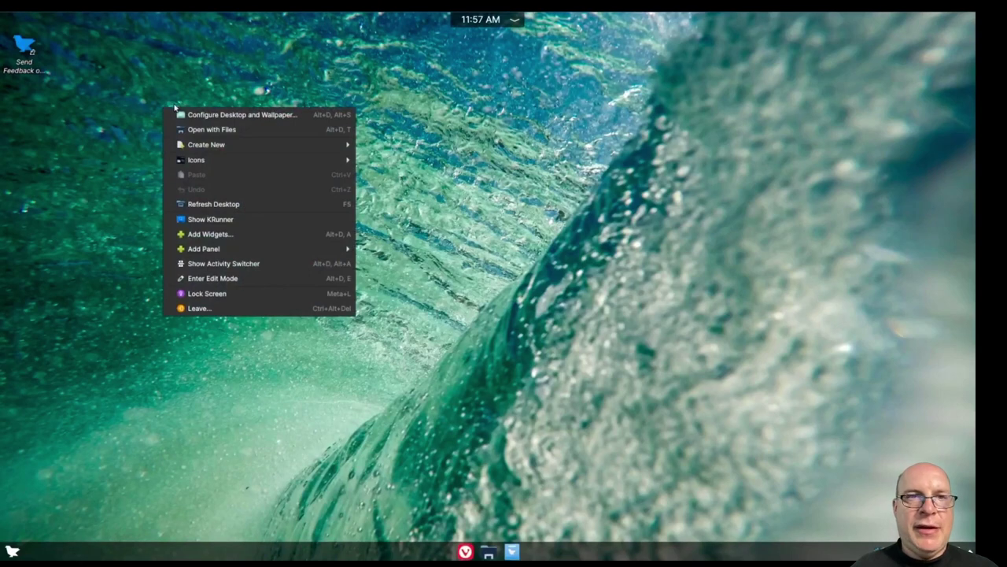
click(179, 112)
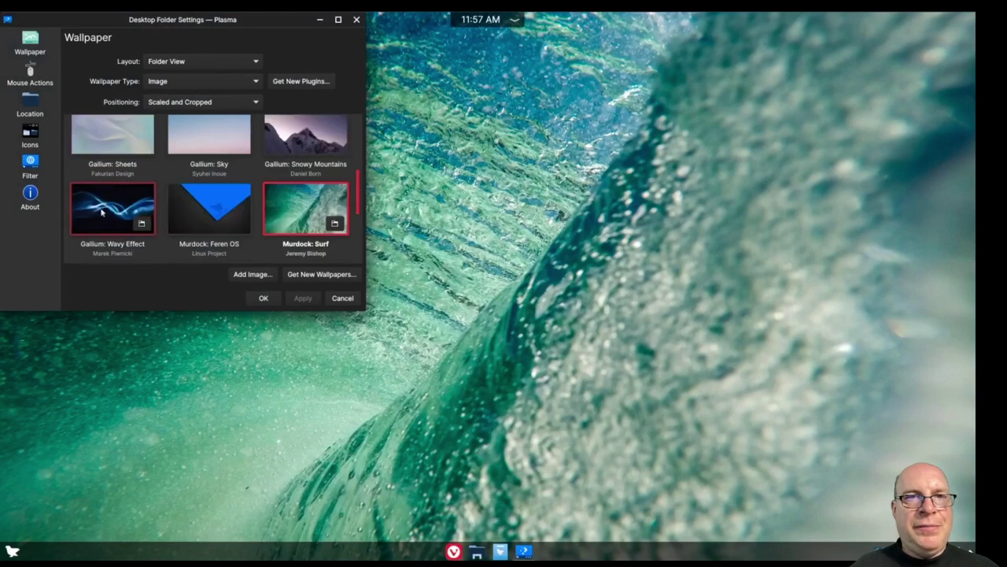
scroll(102, 212, up, 5)
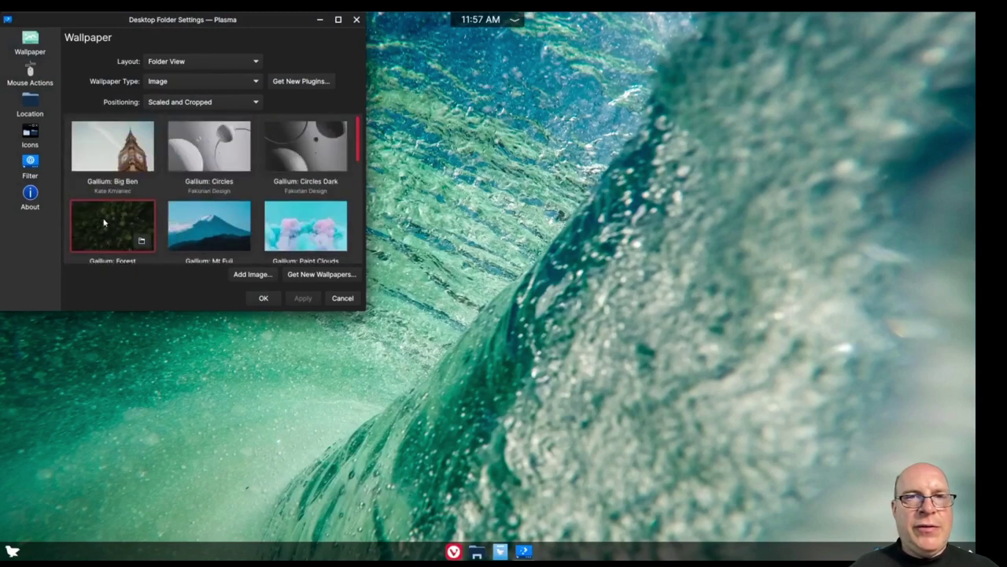
scroll(103, 223, down, 2)
scroll(103, 222, down, 6)
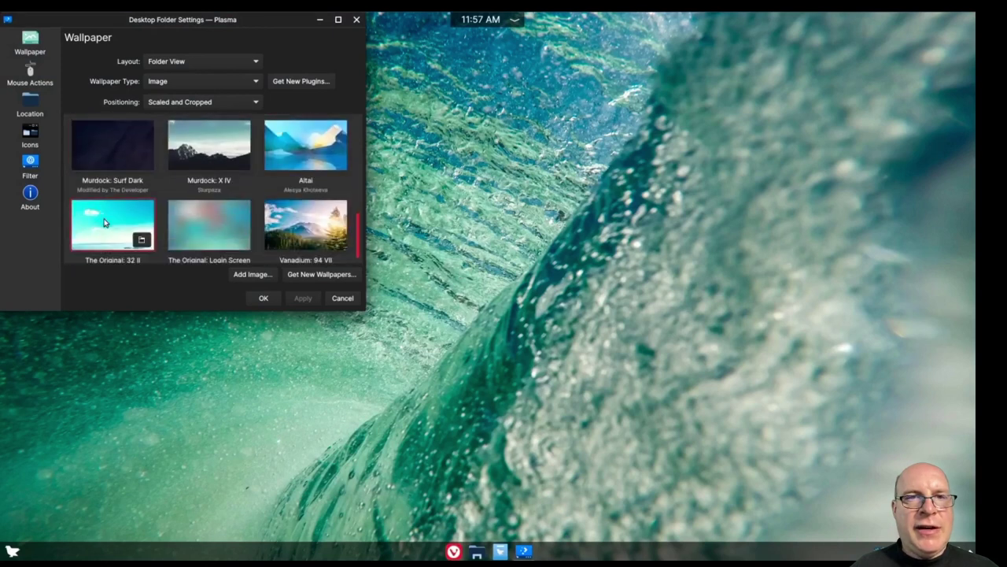
scroll(105, 223, up, 3)
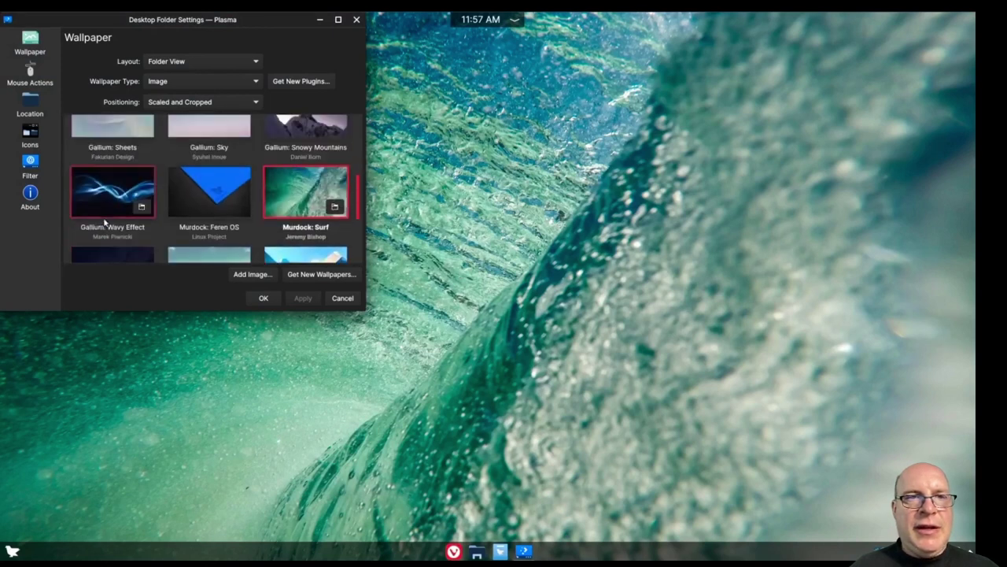
click(105, 201)
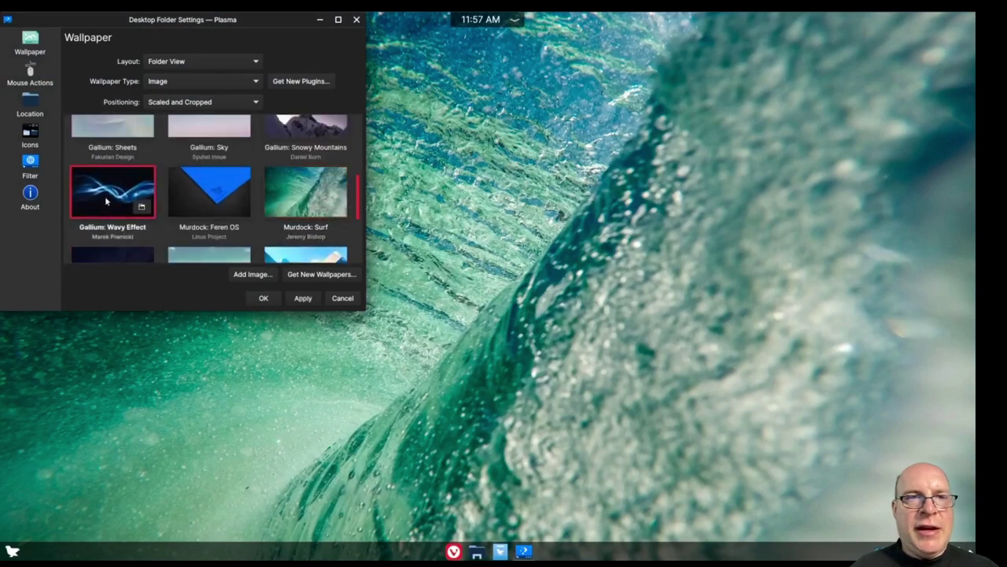
click(303, 298)
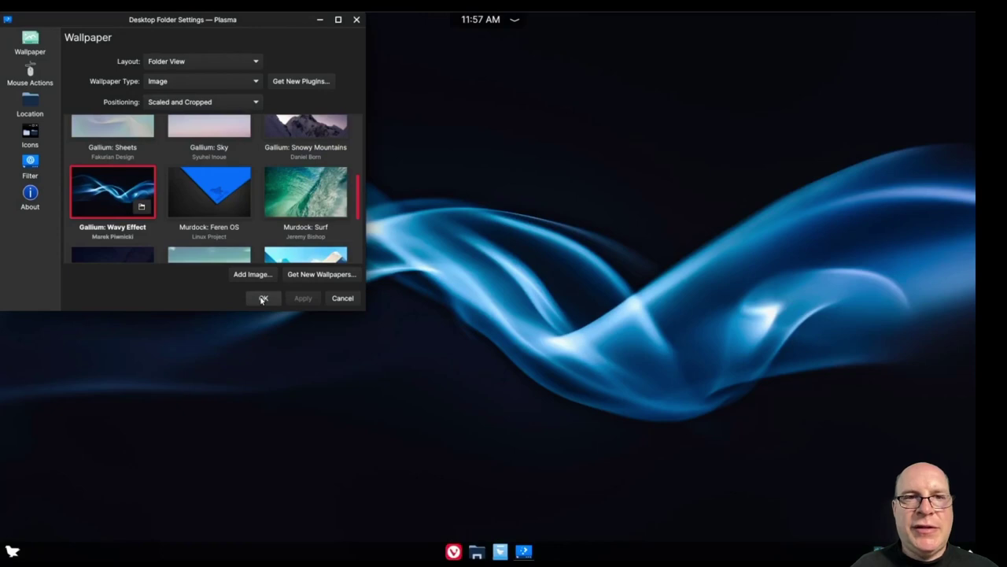
click(263, 298)
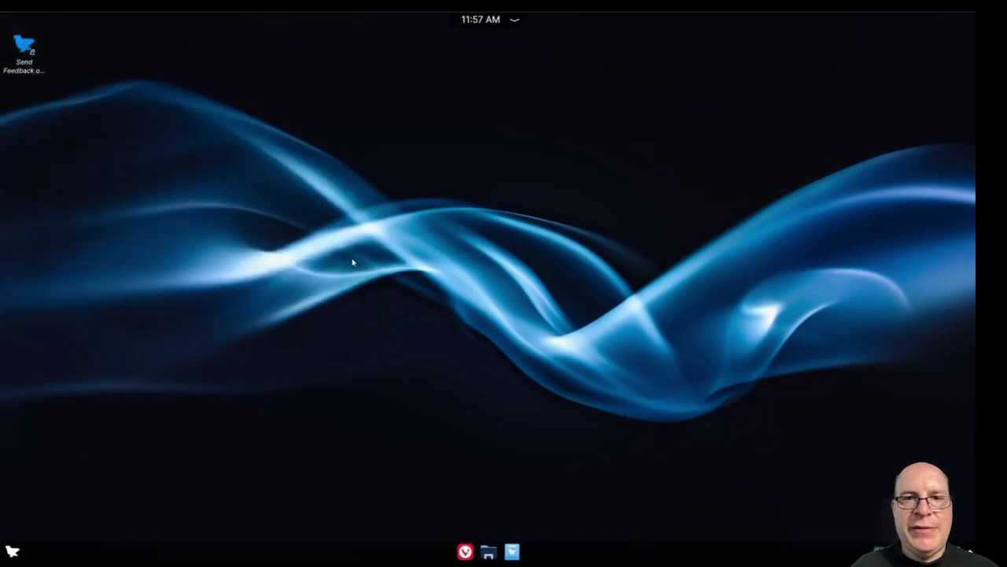
right_click(223, 69)
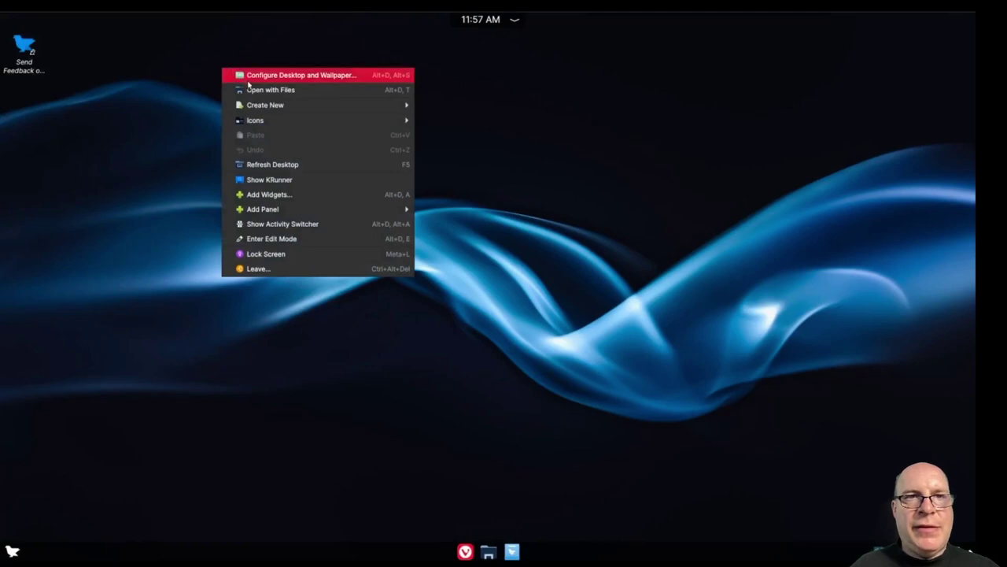
mouse_move(276, 108)
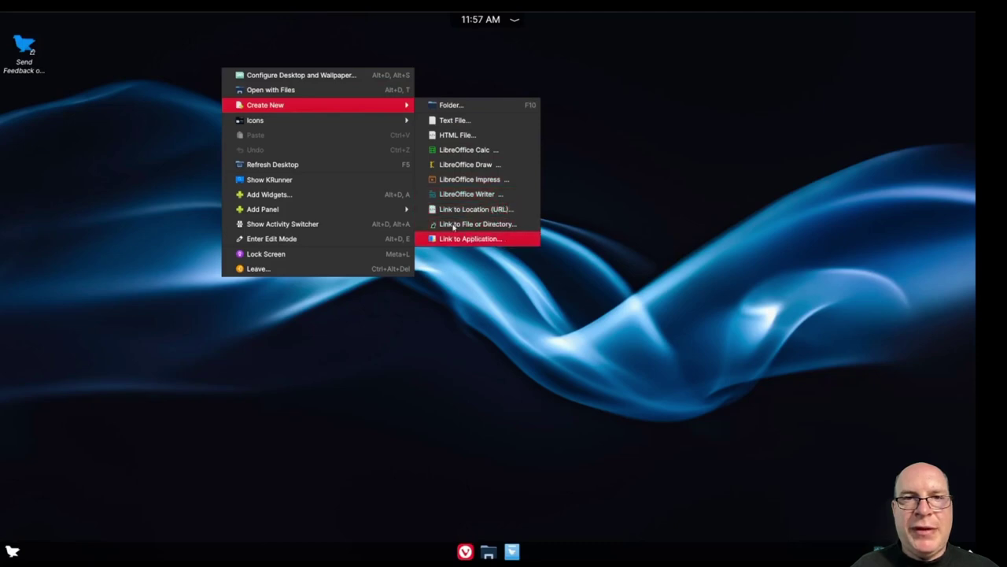
mouse_move(304, 124)
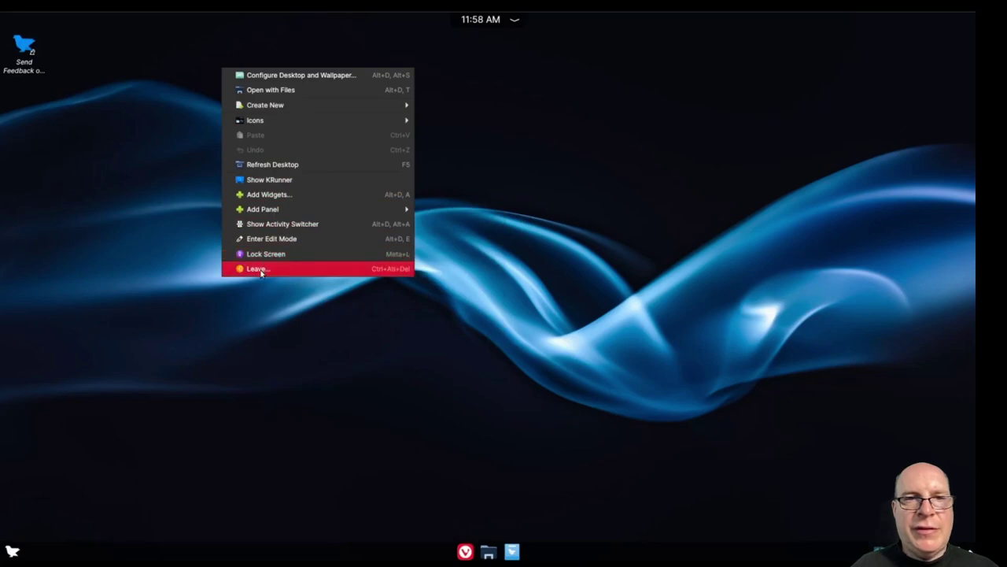
click(155, 245)
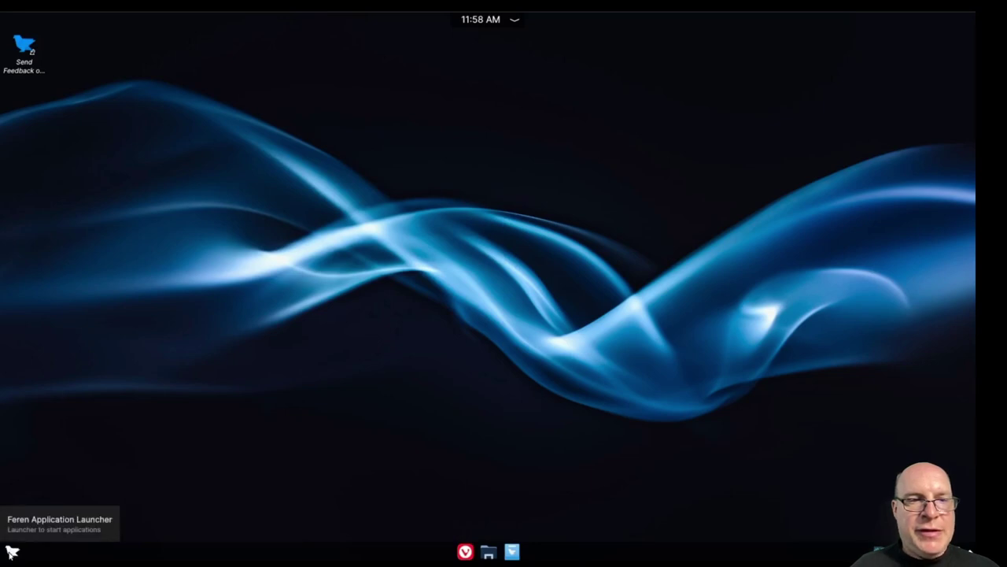
- Launch System Settings from the application launcher and move its window to the screen centre
click(12, 552)
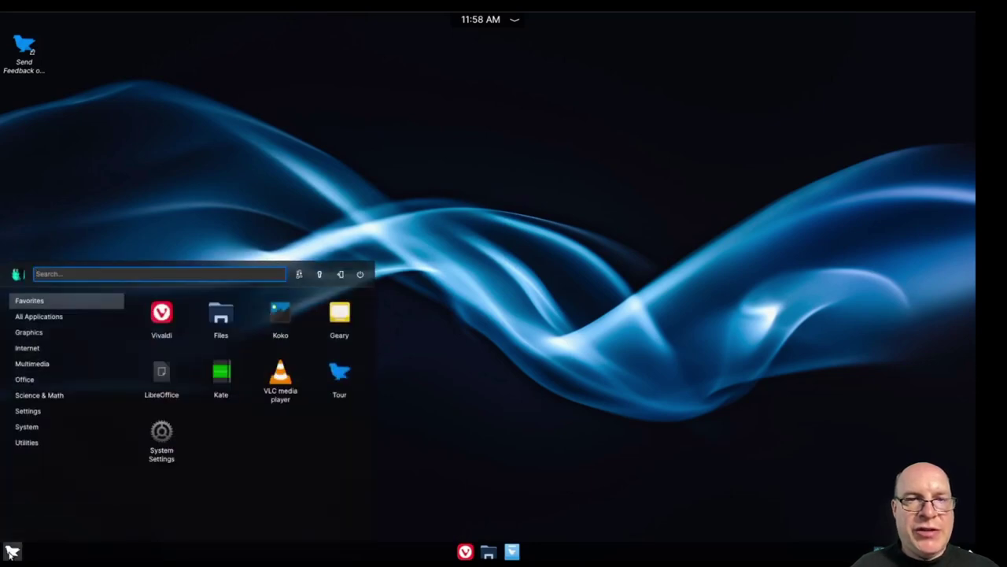
click(161, 435)
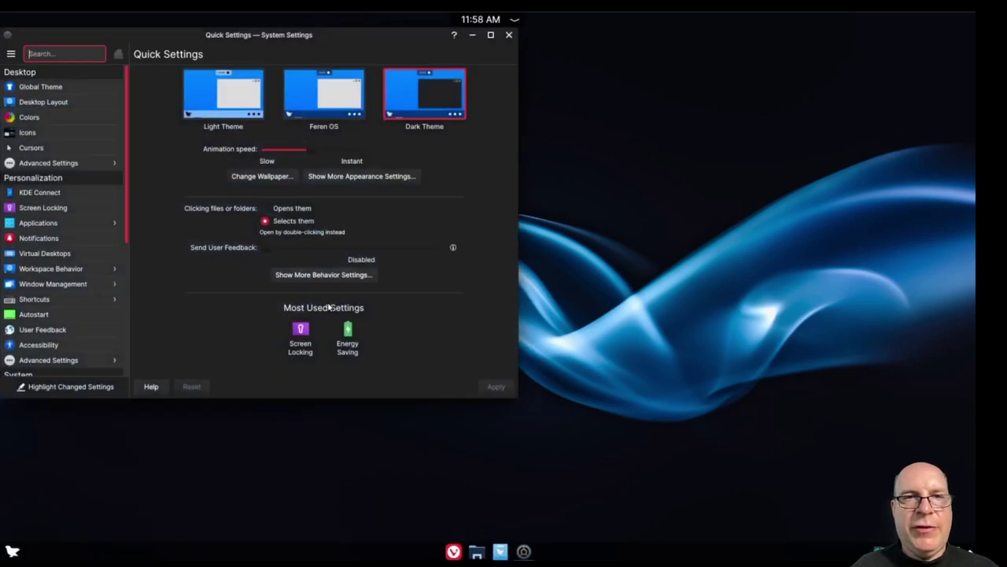
drag(218, 35, 410, 65)
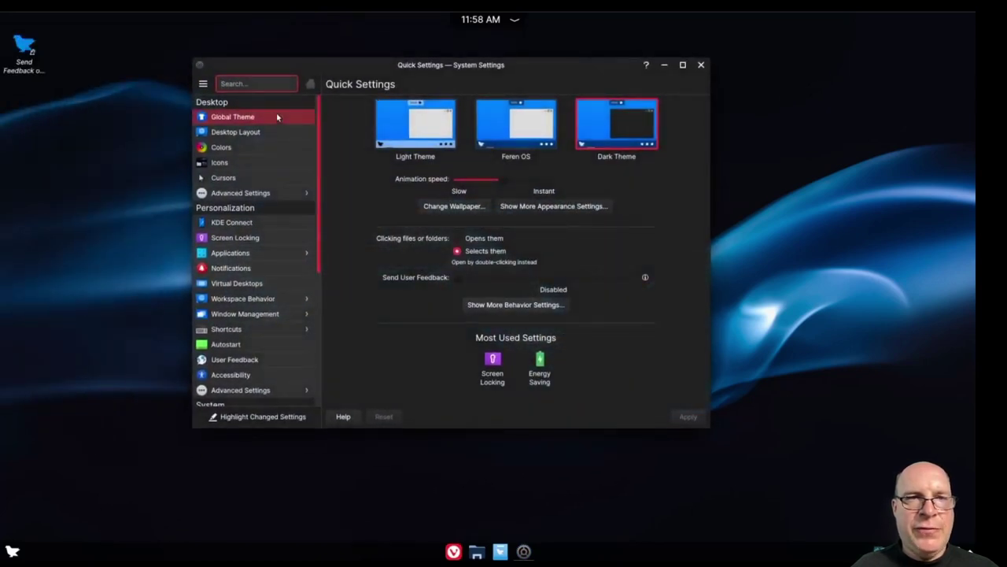
- Go from Global Theme to the Desktop Layout page and scroll through the layouts, including Feren OS Default
click(269, 118)
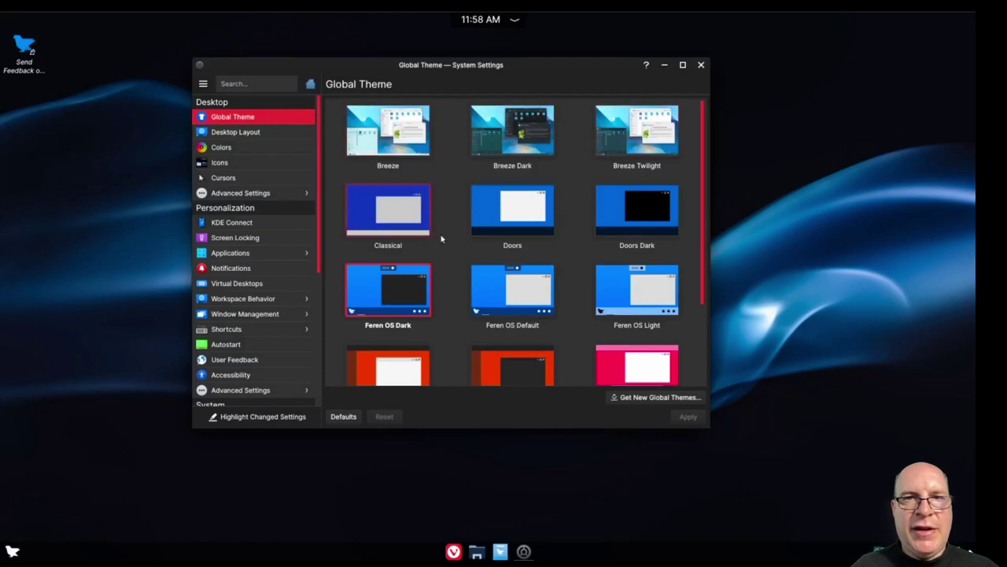
scroll(562, 288, down, 3)
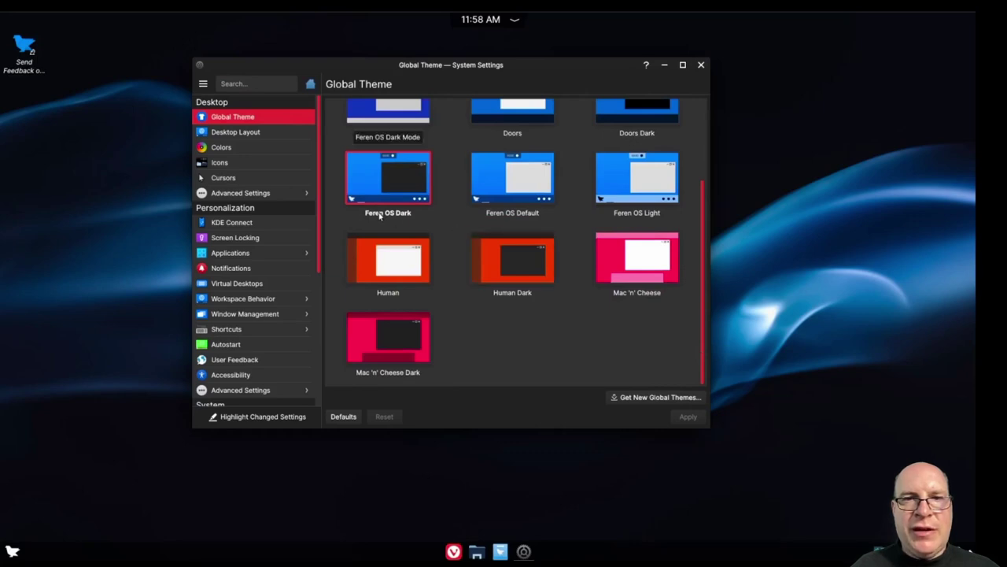
click(234, 134)
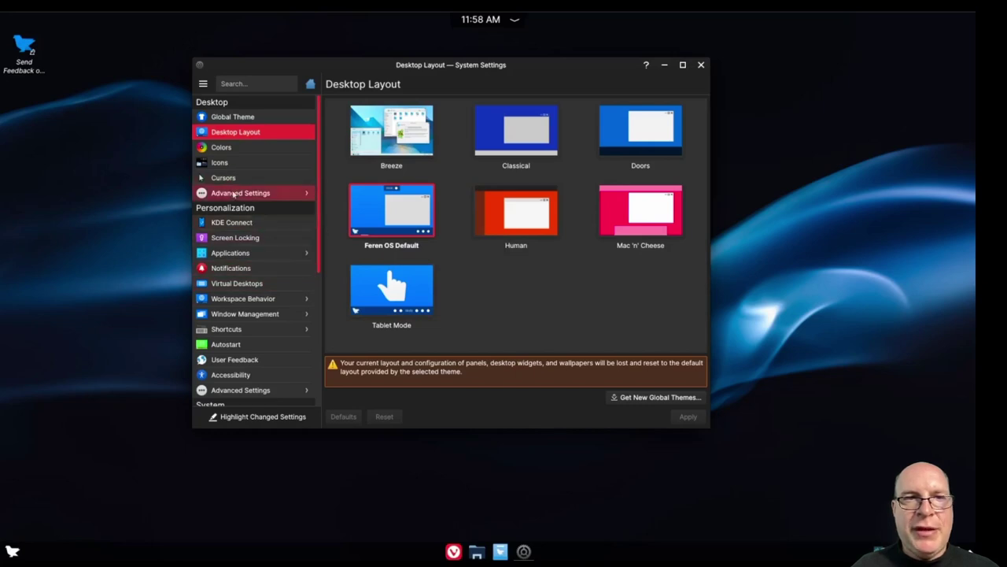
scroll(255, 272, down, 3)
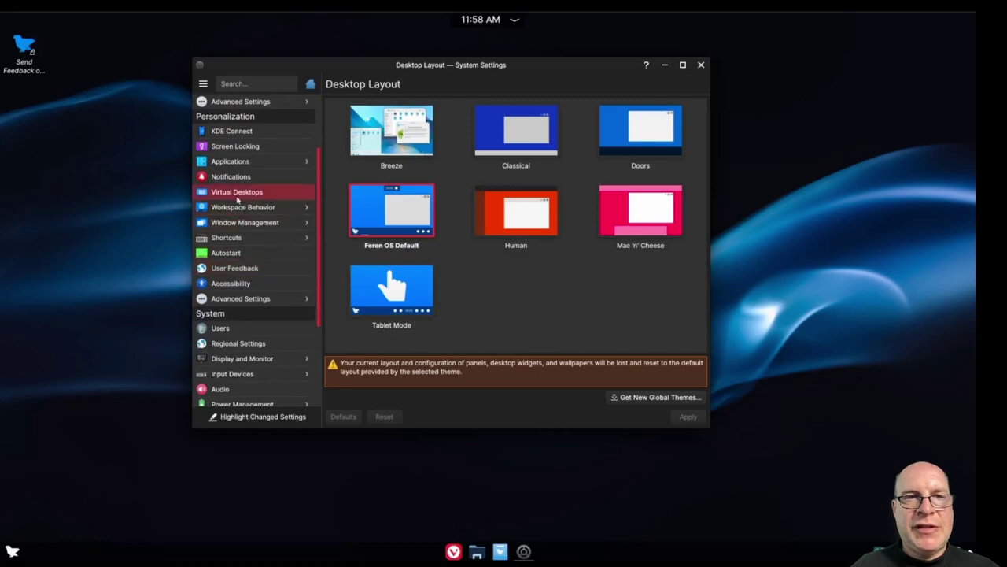
scroll(234, 205, down, 2)
scroll(234, 207, down, 1)
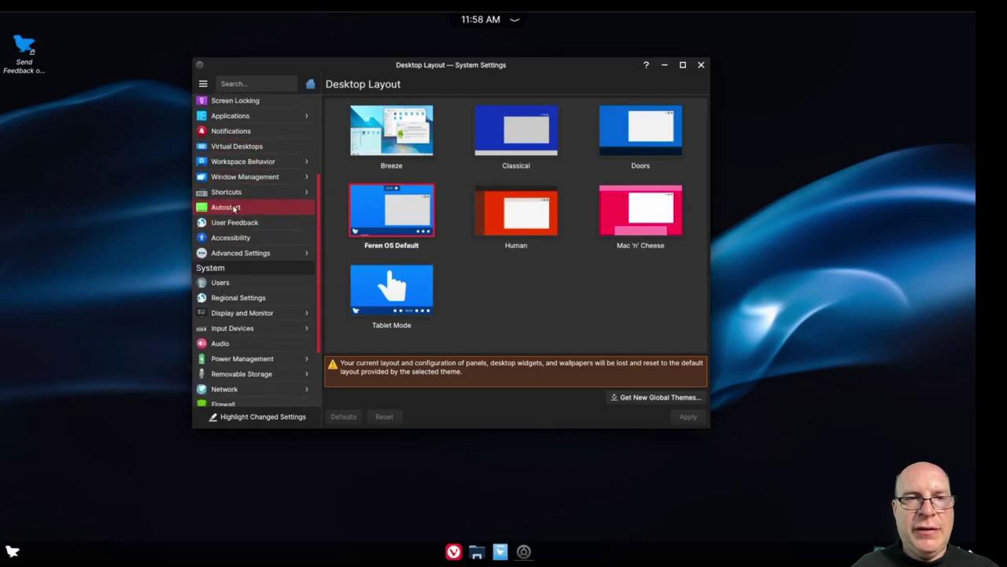
scroll(232, 235, down, 3)
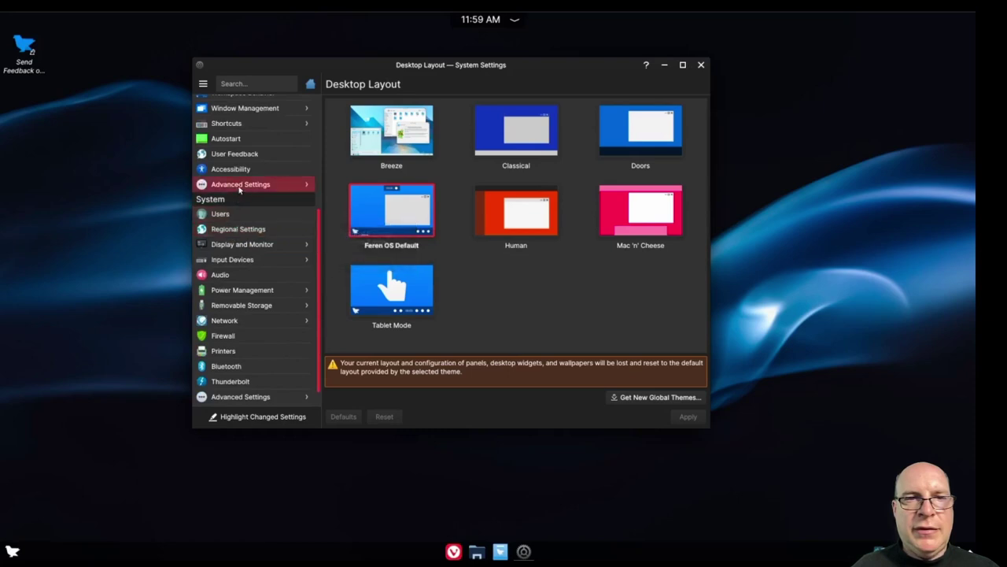
mouse_move(239, 189)
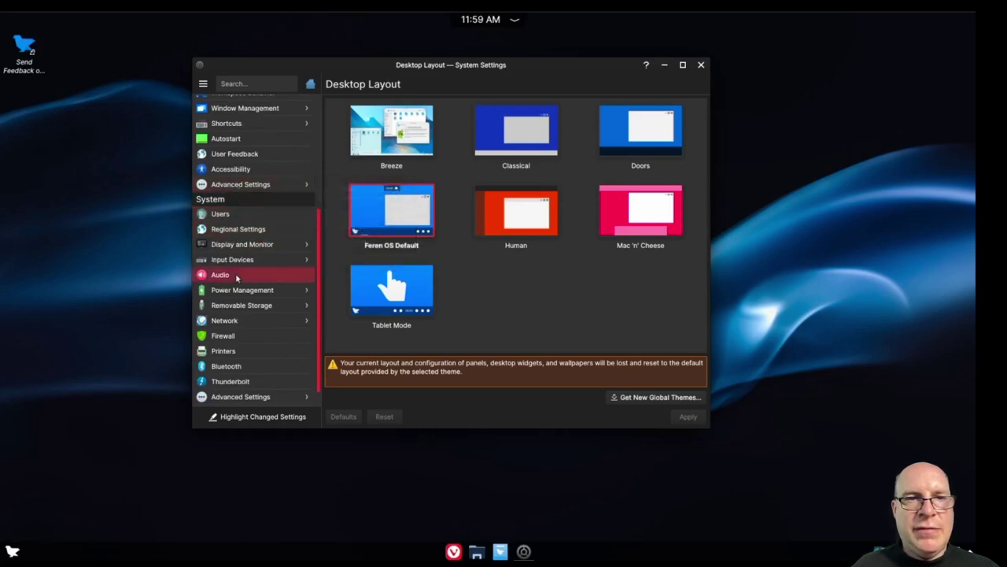
- View the Firewall page and its About details showing backend and version, then dismiss them
click(229, 336)
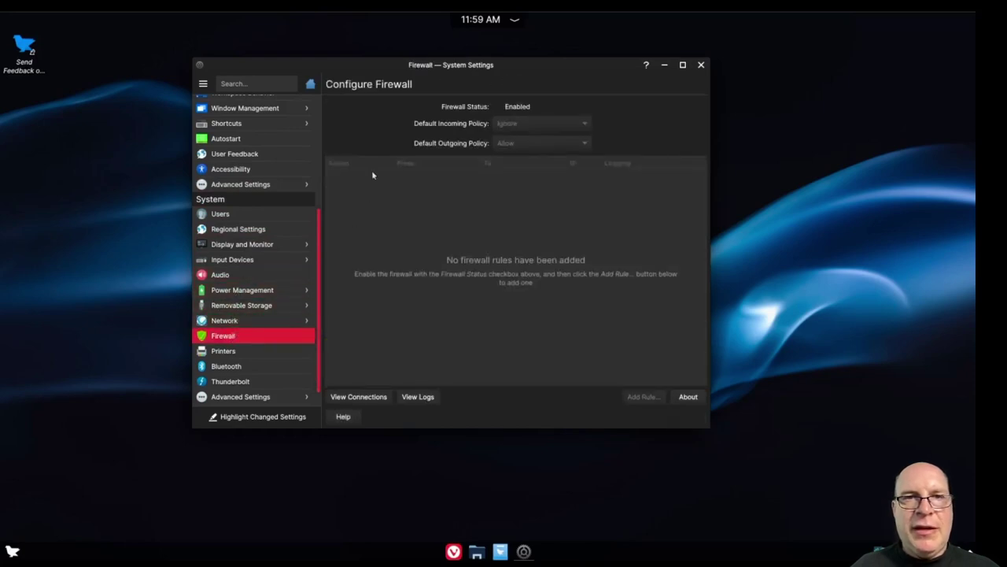
click(687, 397)
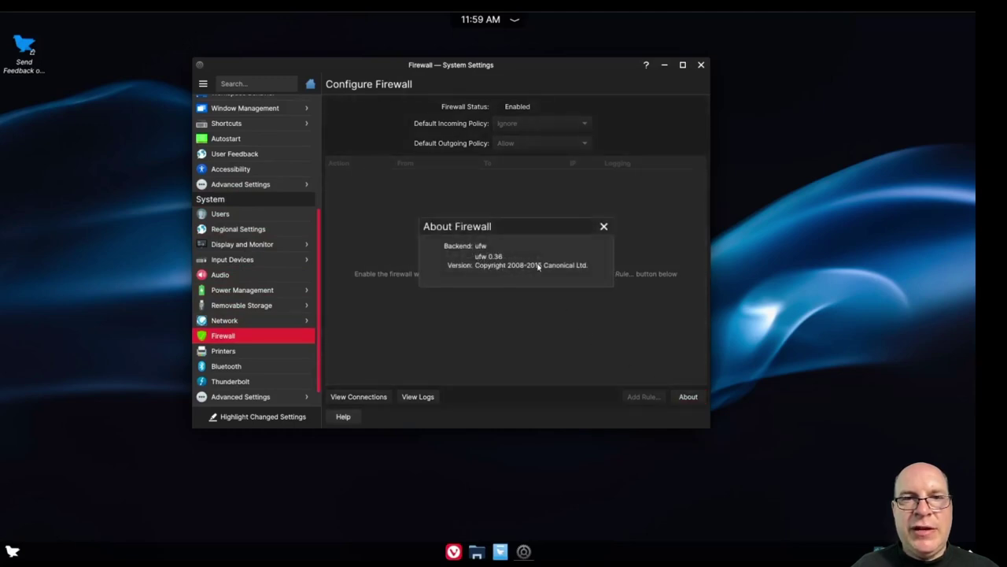
click(604, 227)
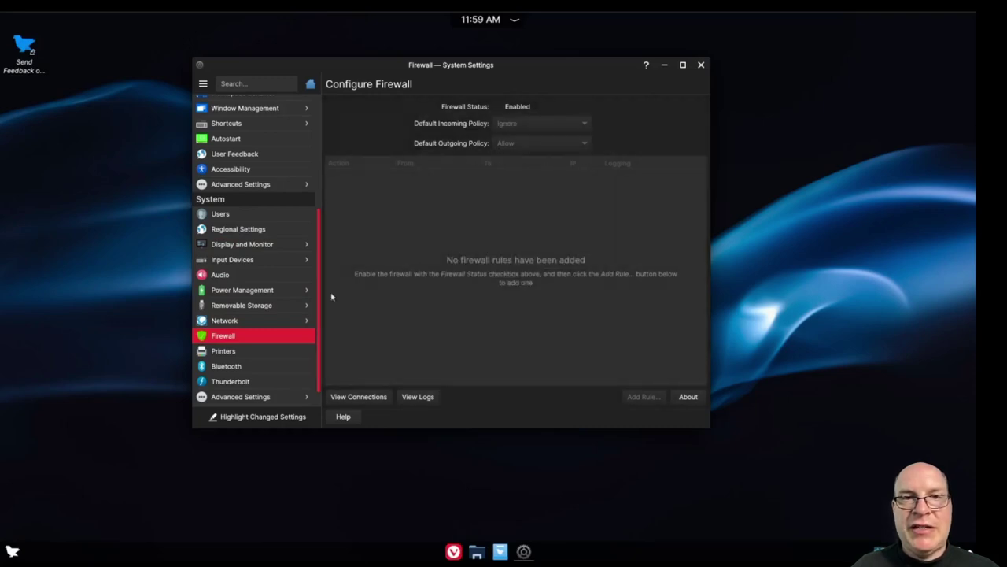
- View System Information for Feren OS 2021.10 with KDE Plasma 5.22.5, then close System Settings
scroll(262, 312, down, 1)
click(236, 390)
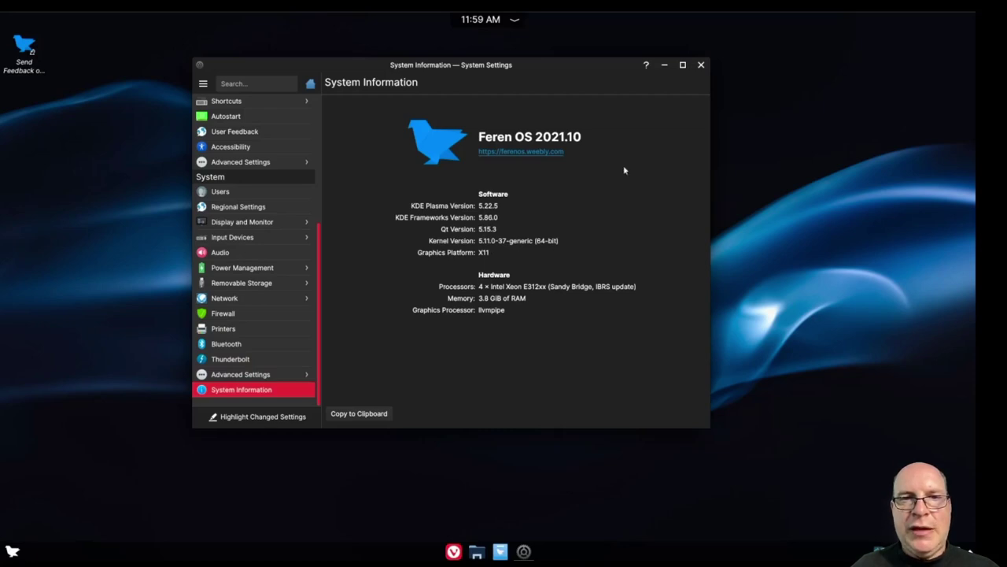
click(702, 66)
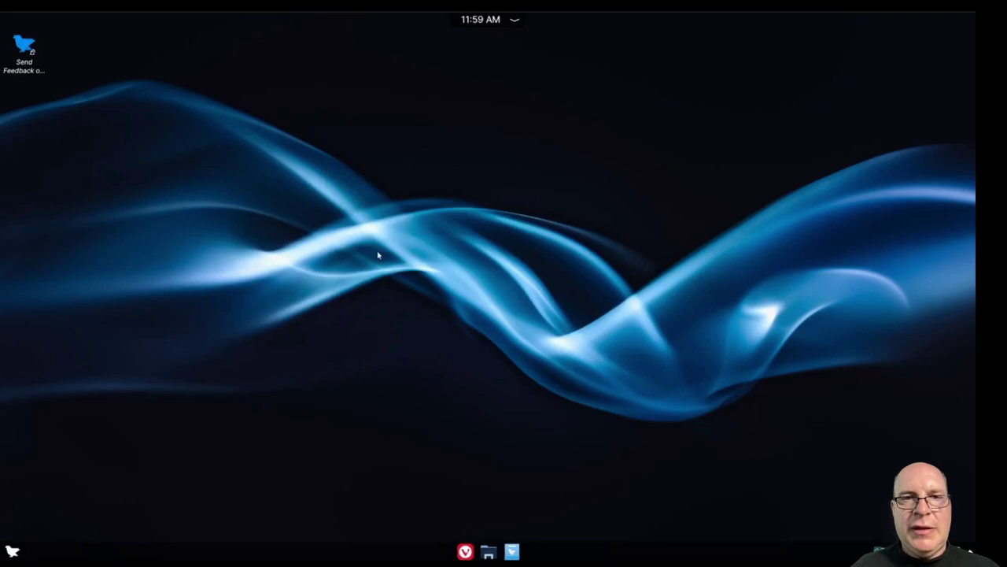
- Open Vivaldi through Send Feedback, load the ferenos.weebly.com home page, scroll through it and back toward the top
double_click(24, 47)
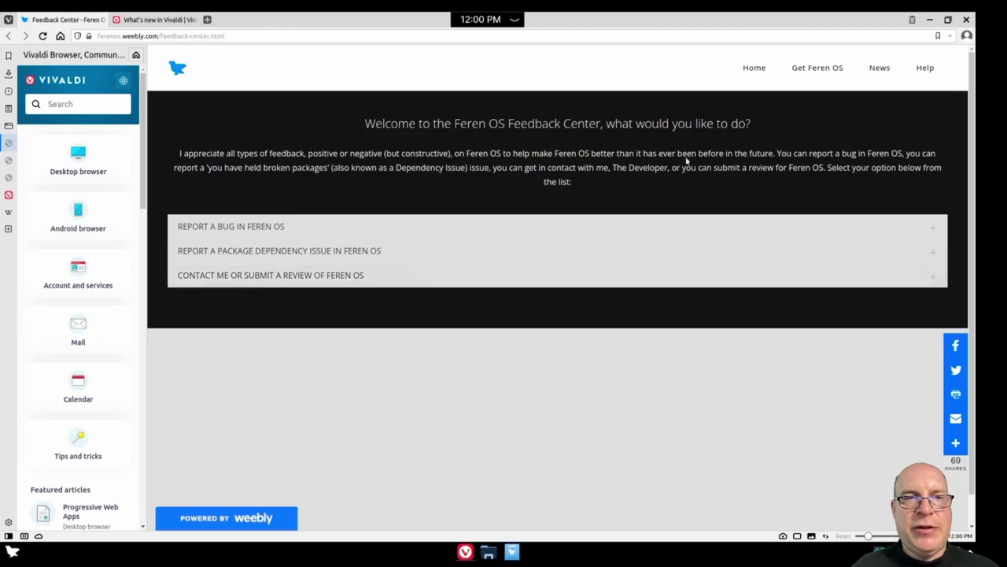
click(754, 68)
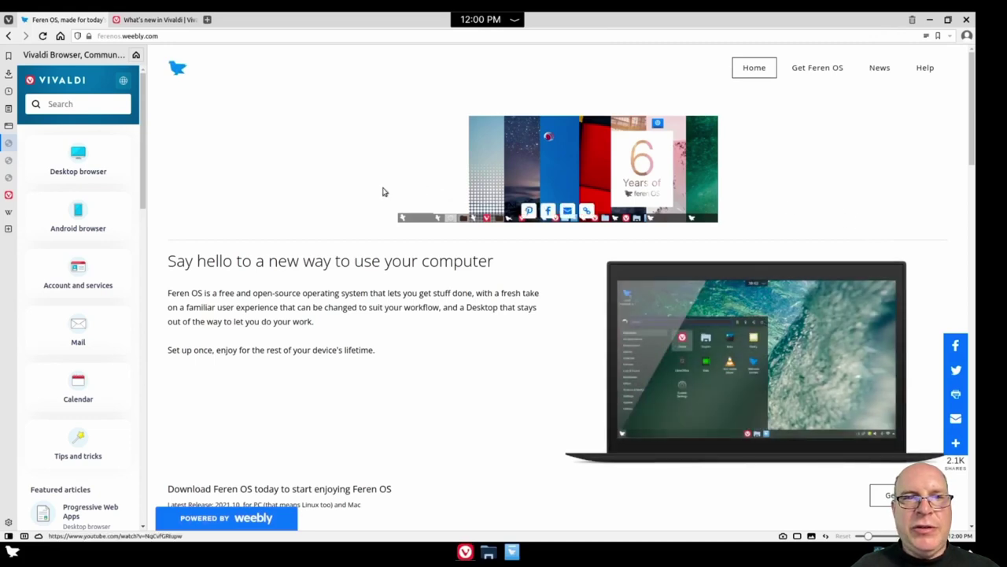
scroll(380, 326, down, 3)
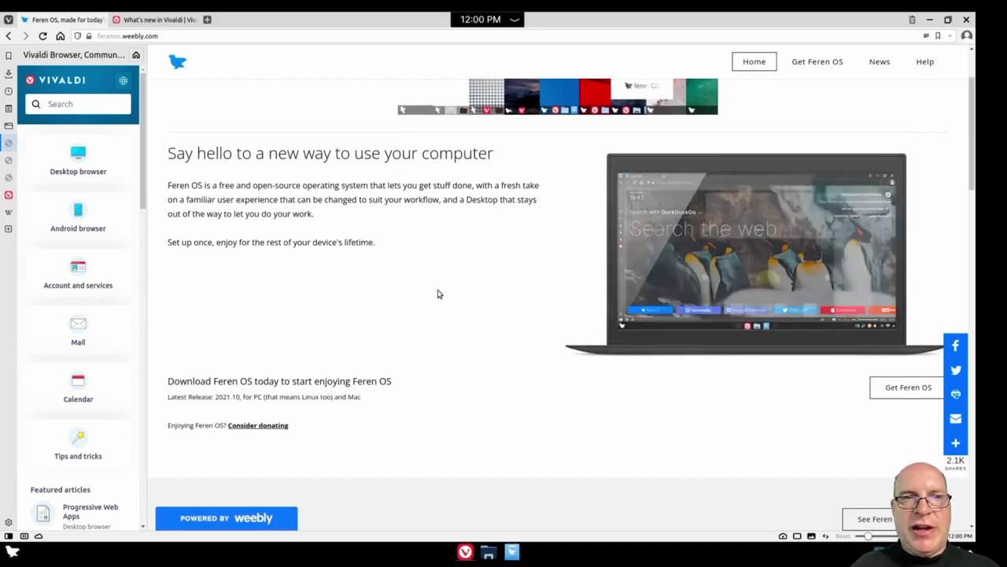
scroll(439, 293, down, 3)
scroll(439, 294, down, 4)
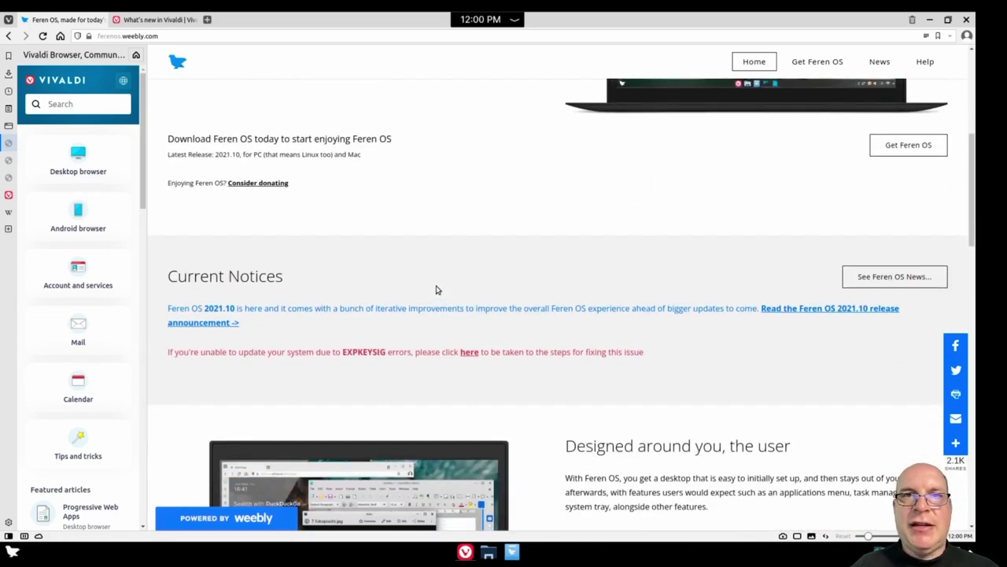
scroll(439, 293, down, 2)
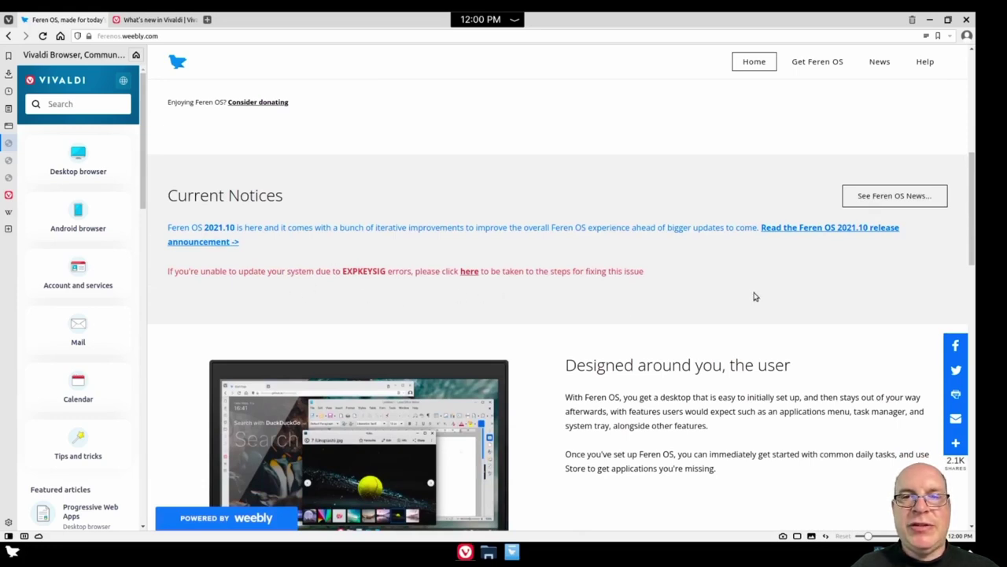
scroll(754, 296, down, 3)
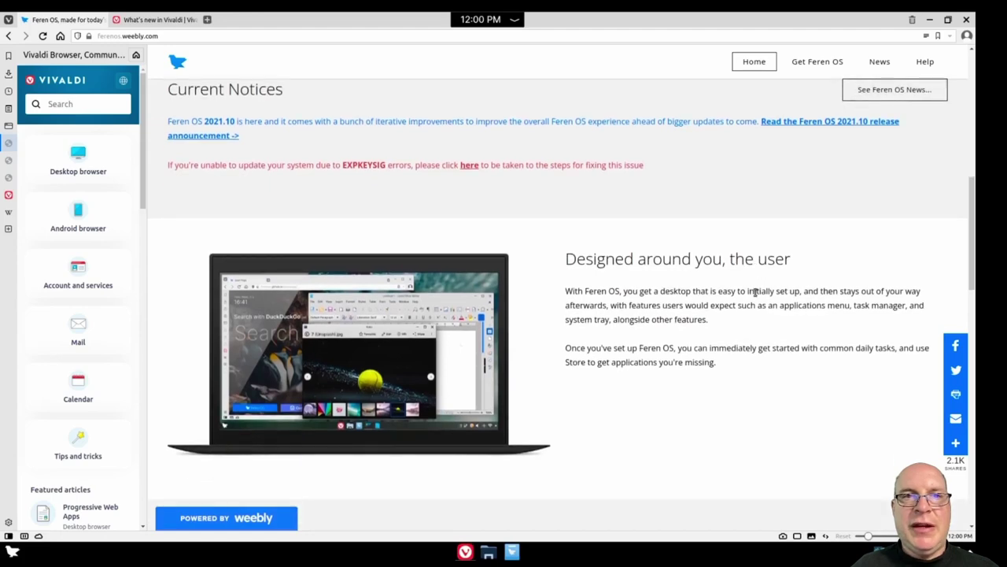
scroll(755, 292, down, 1)
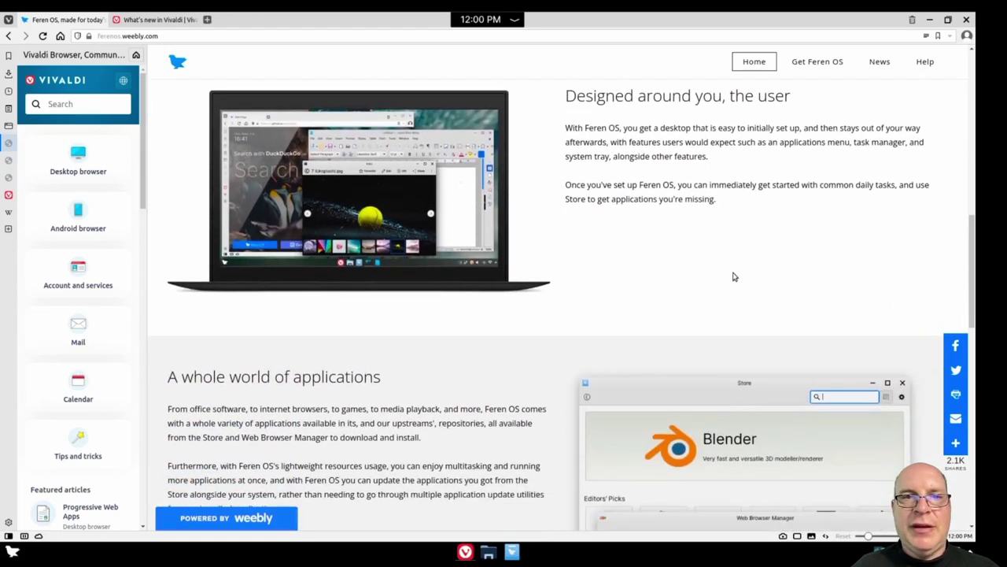
scroll(700, 259, down, 2)
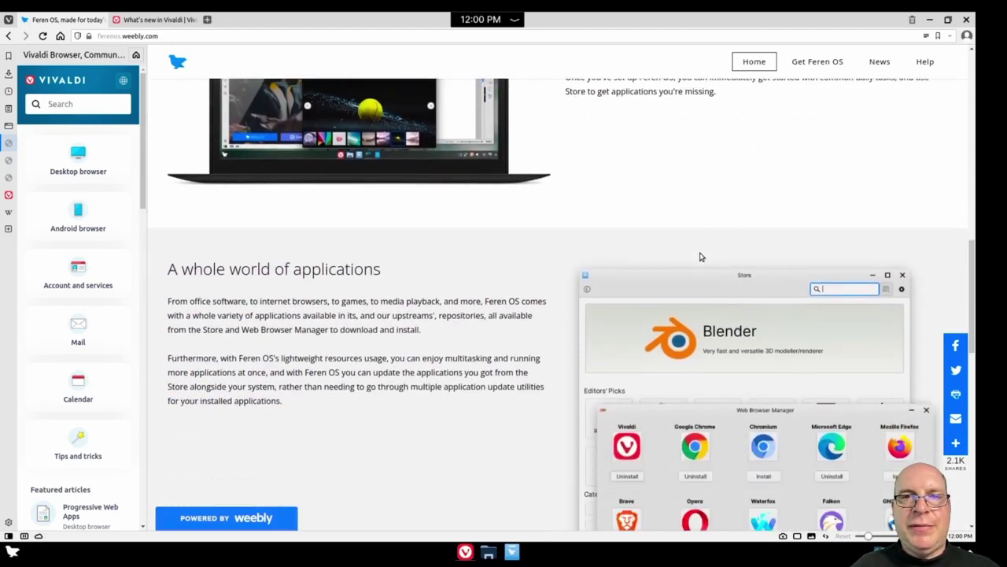
scroll(692, 252, down, 1)
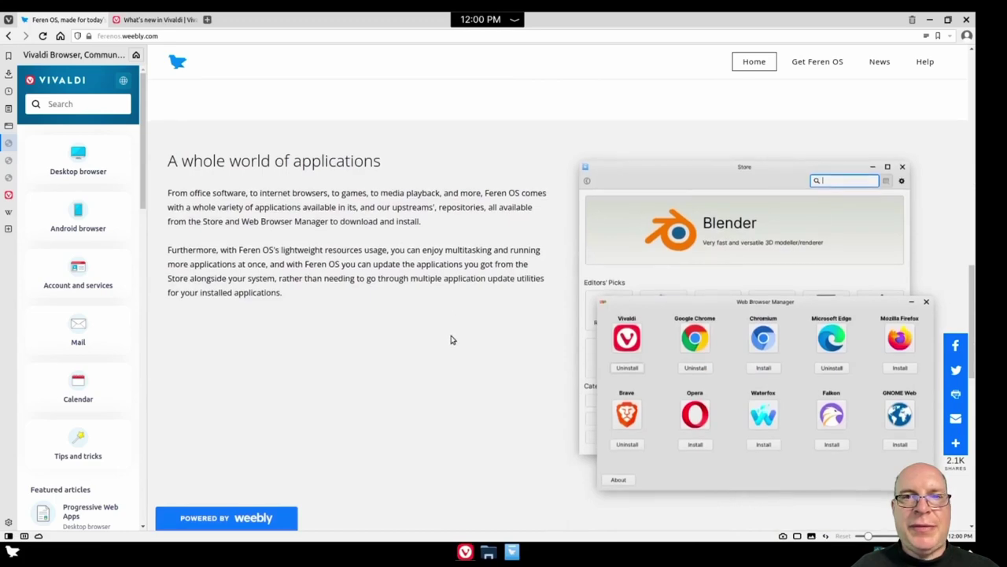
scroll(450, 339, down, 2)
scroll(452, 340, down, 3)
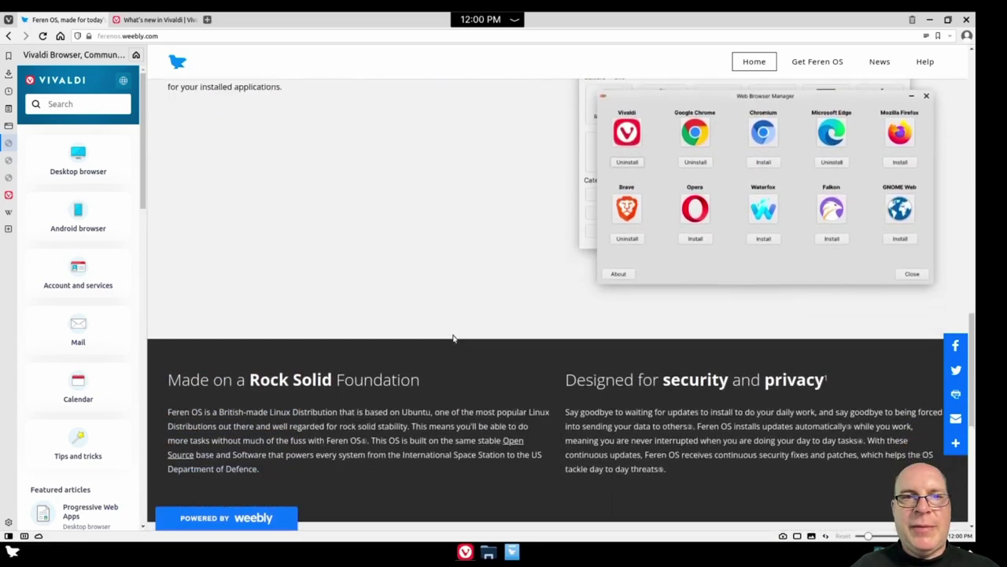
scroll(469, 270, down, 4)
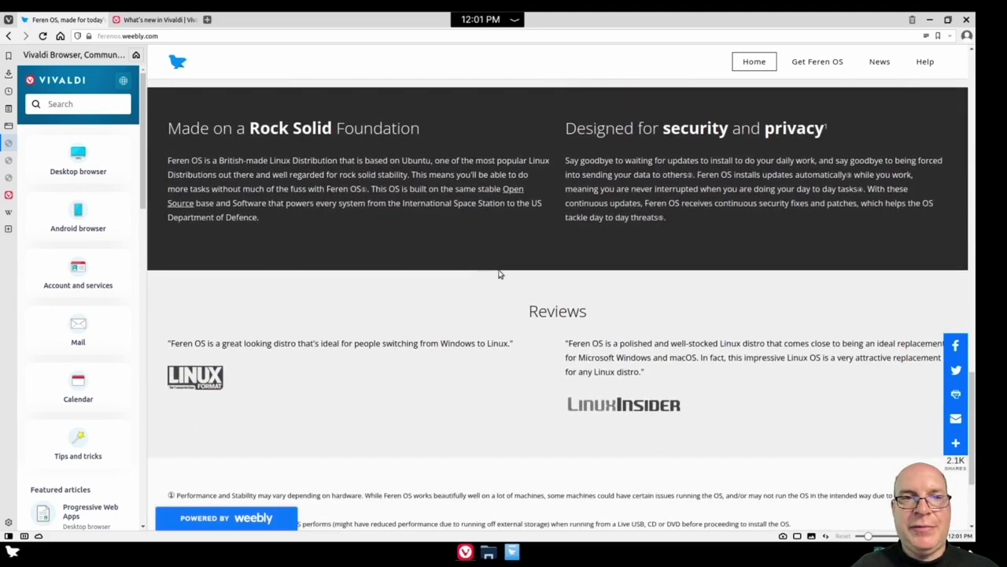
scroll(494, 310, down, 1)
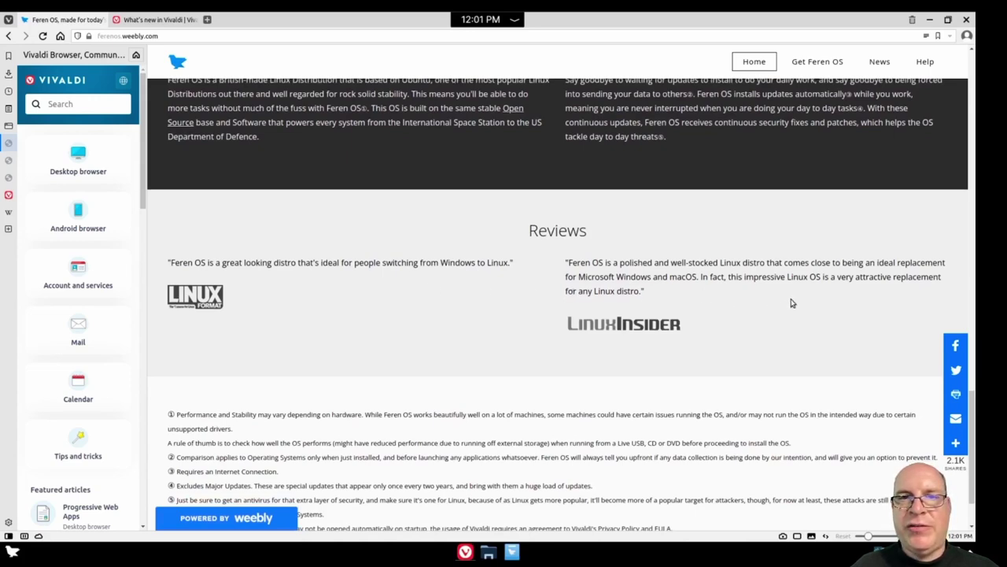
scroll(794, 303, down, 1)
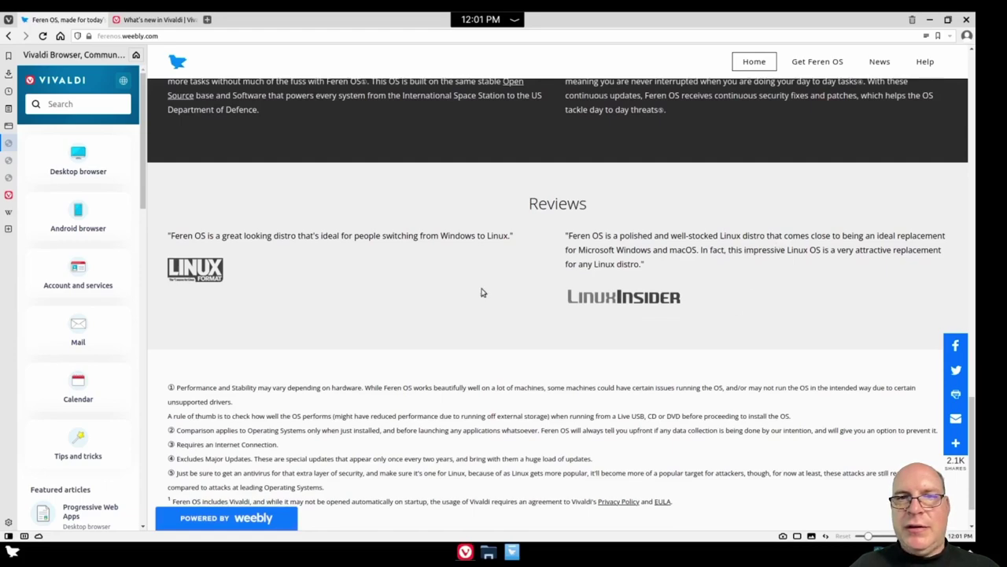
scroll(483, 293, up, 15)
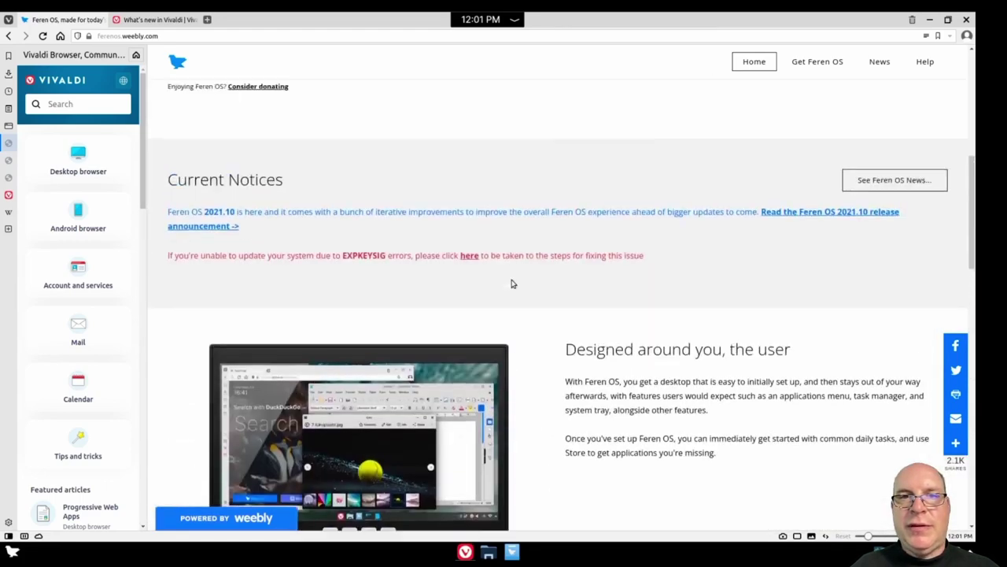
scroll(513, 284, up, 5)
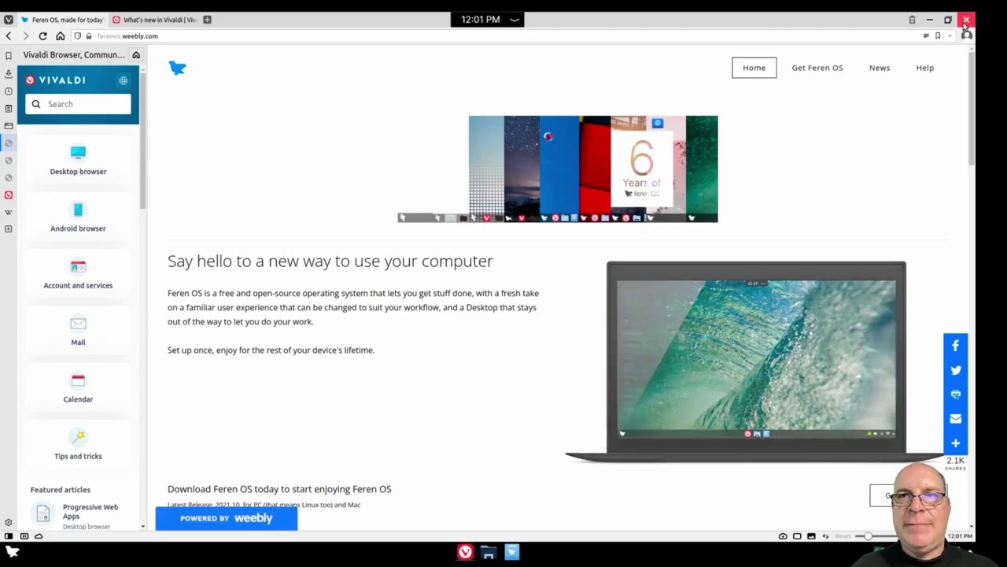
- Close Vivaldi, open the Nemo file manager at the home folder and move its window down and right
click(966, 24)
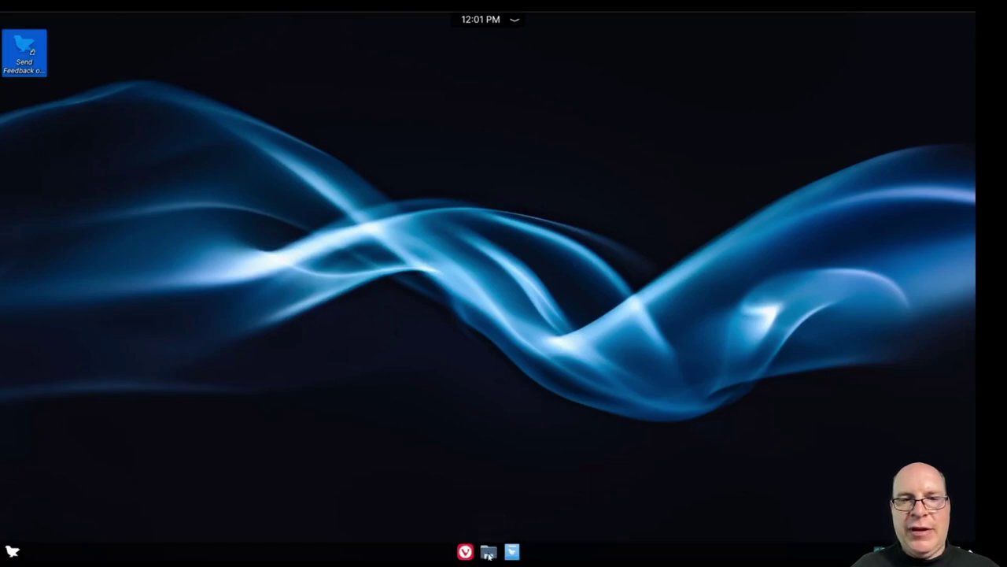
click(488, 554)
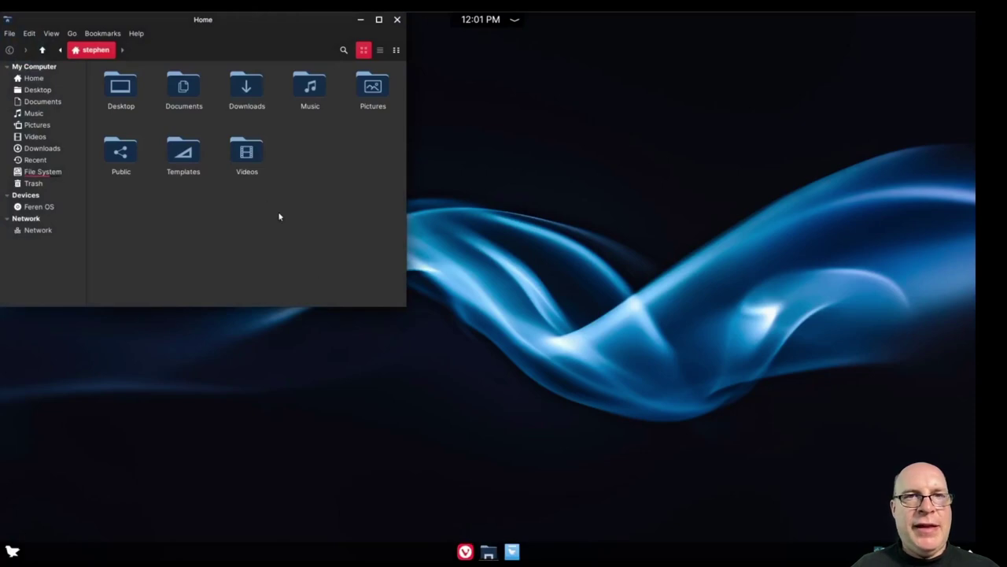
drag(152, 22, 219, 66)
- Confirm in Nemo's About box that it is version 5.0.3, then close Nemo
click(208, 80)
click(211, 115)
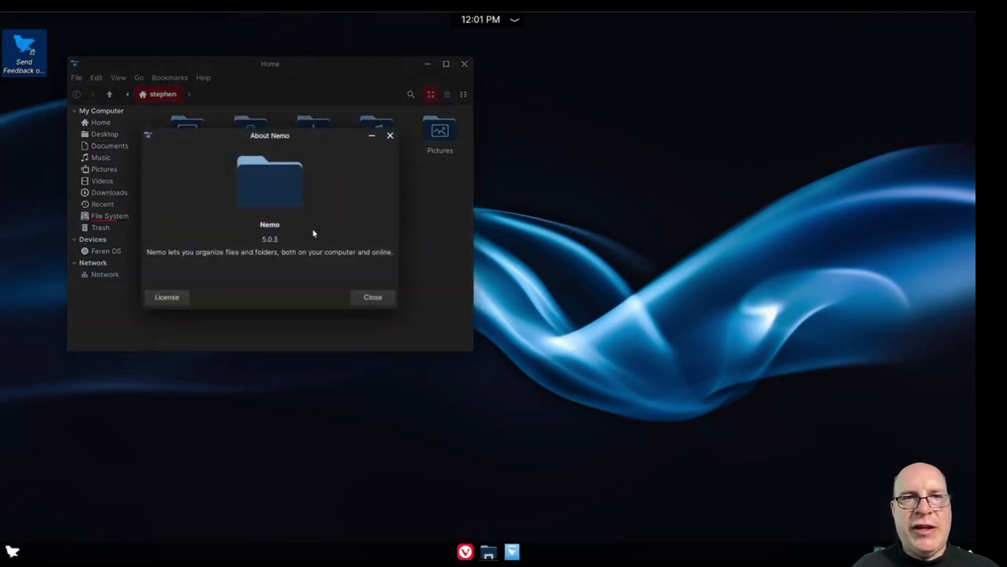
click(373, 298)
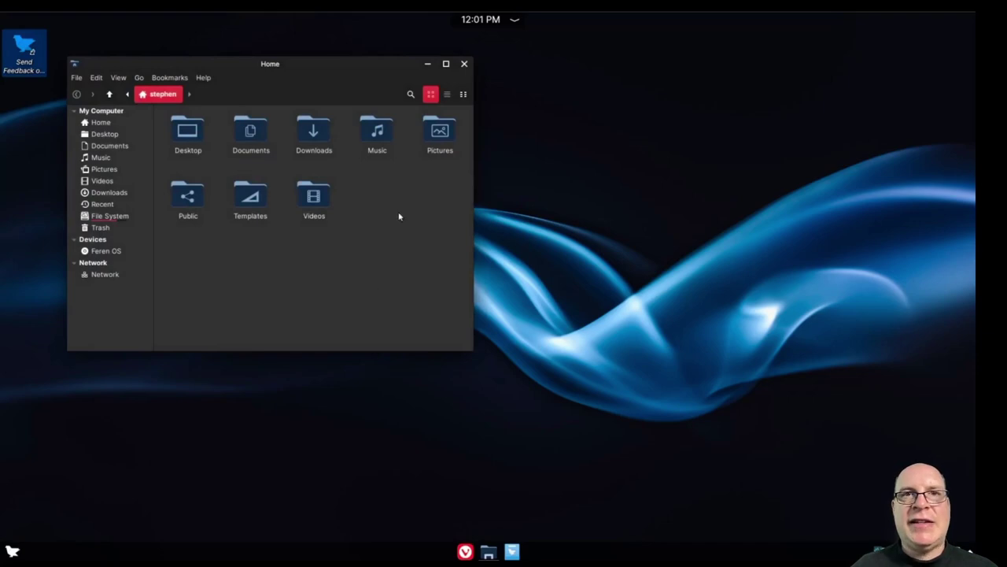
click(465, 64)
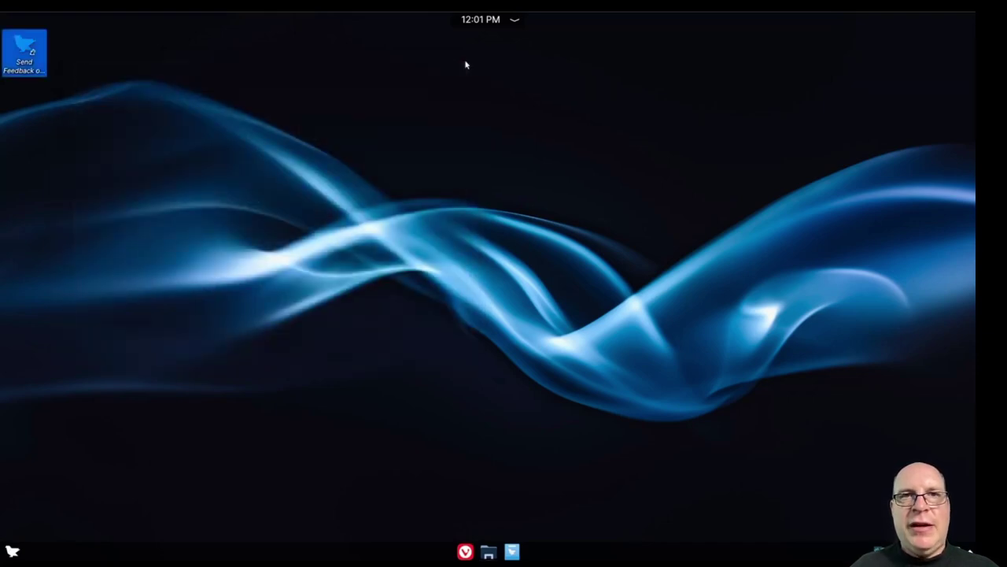
click(511, 552)
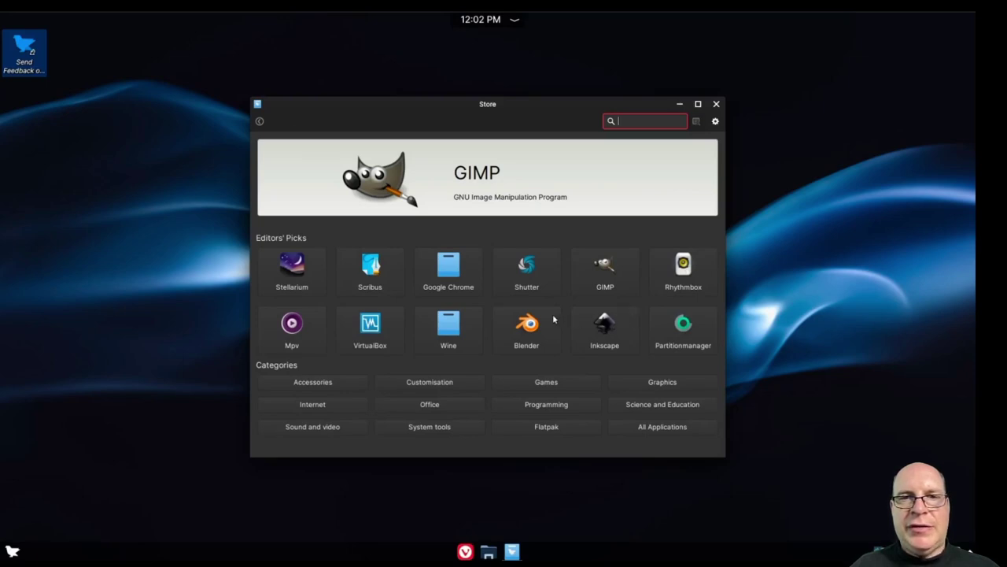
click(715, 121)
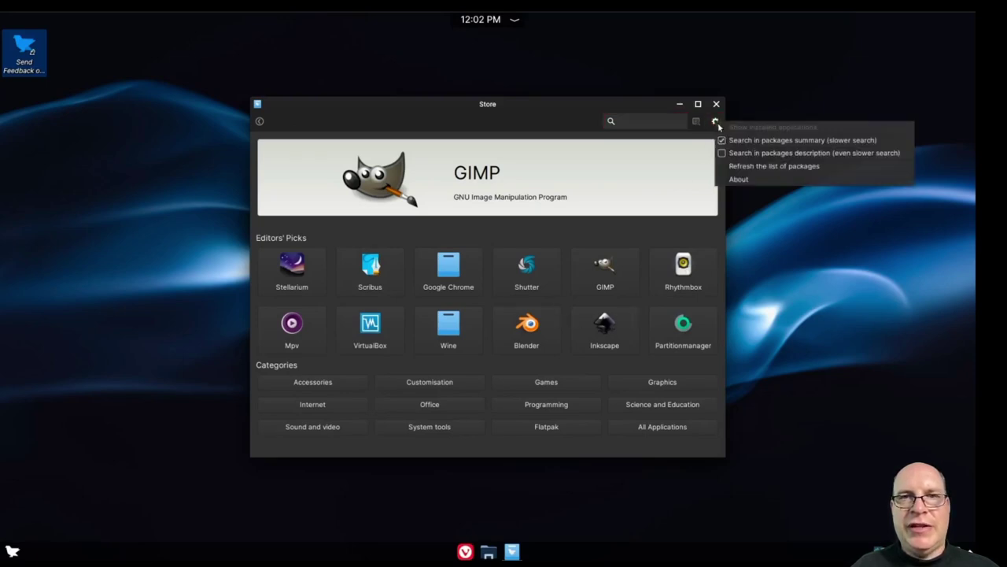
click(736, 180)
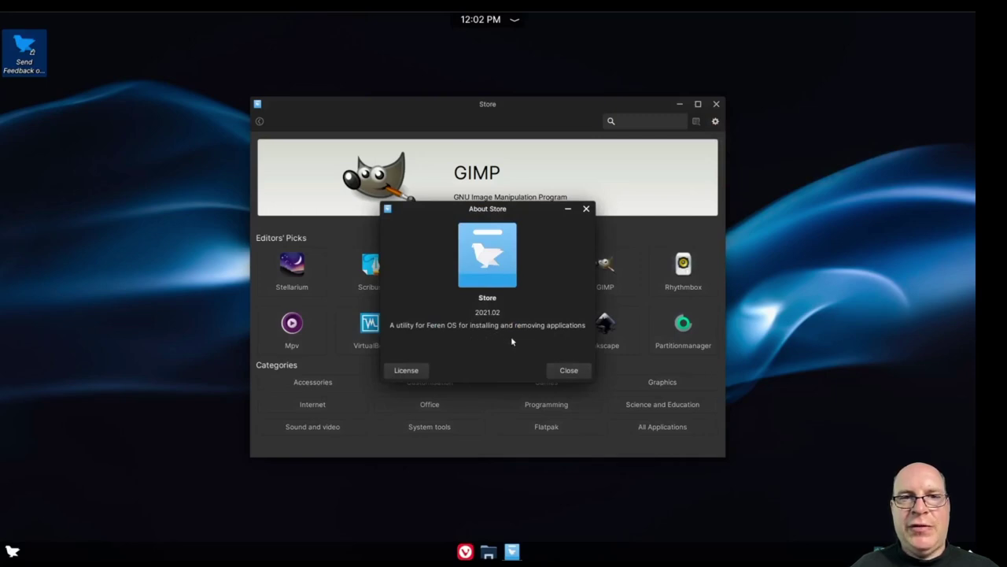
click(567, 371)
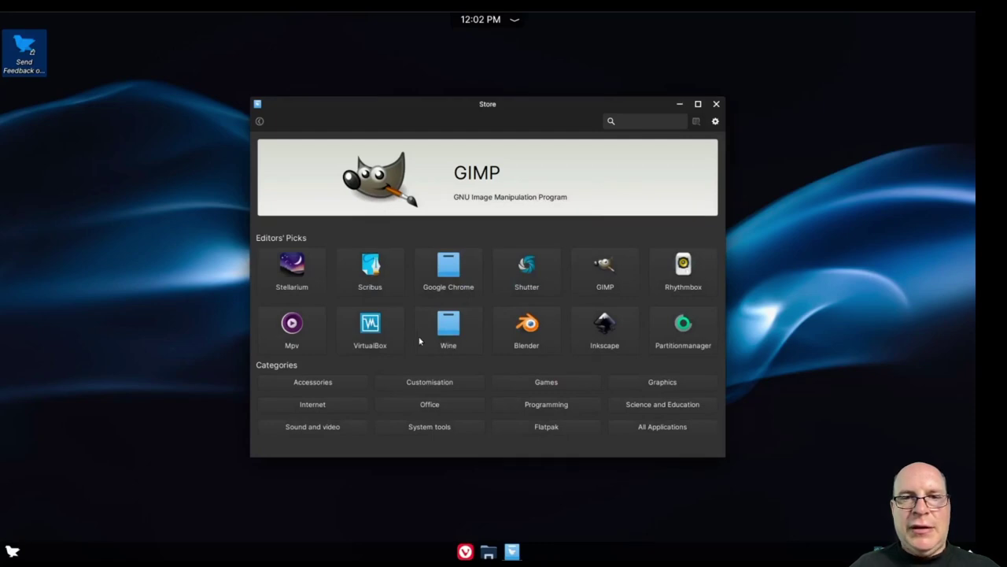
click(717, 104)
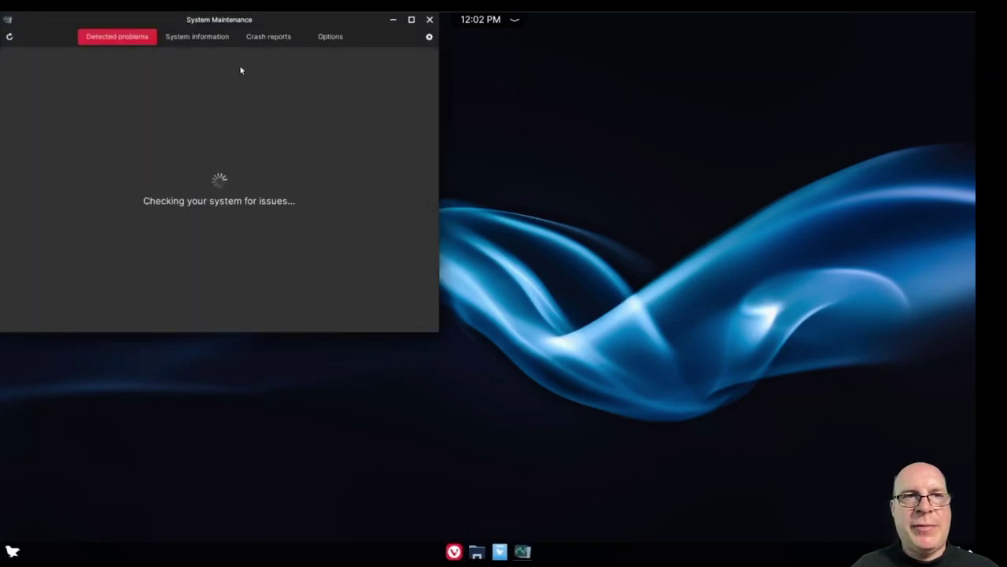
- Ignore the missing language packs and system restore utility reports
drag(206, 23, 391, 89)
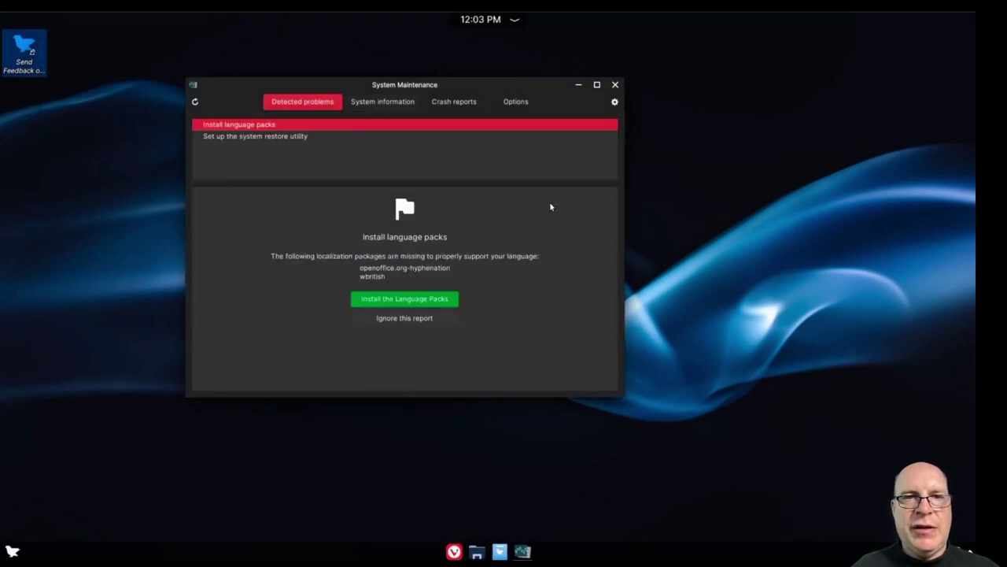
click(406, 319)
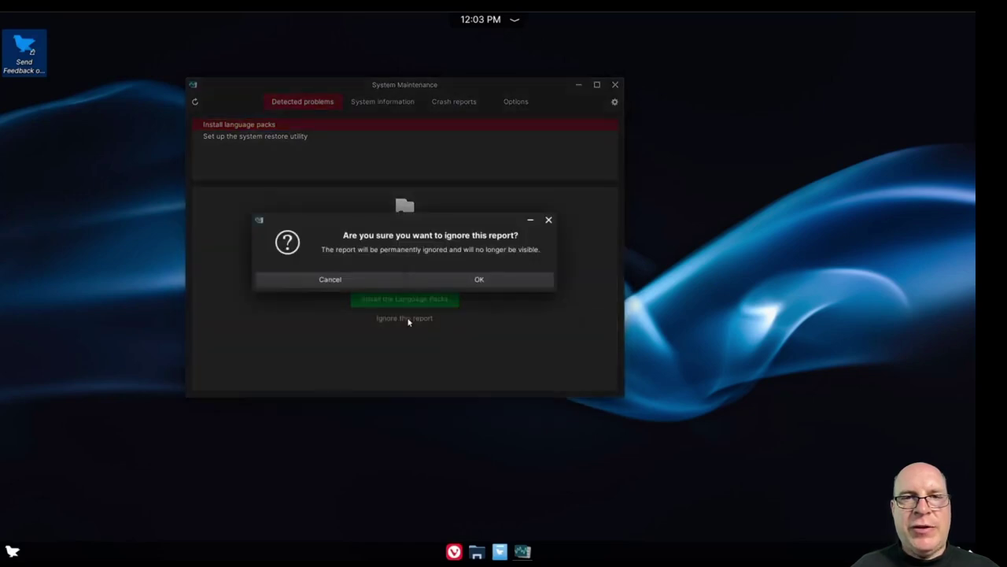
click(431, 287)
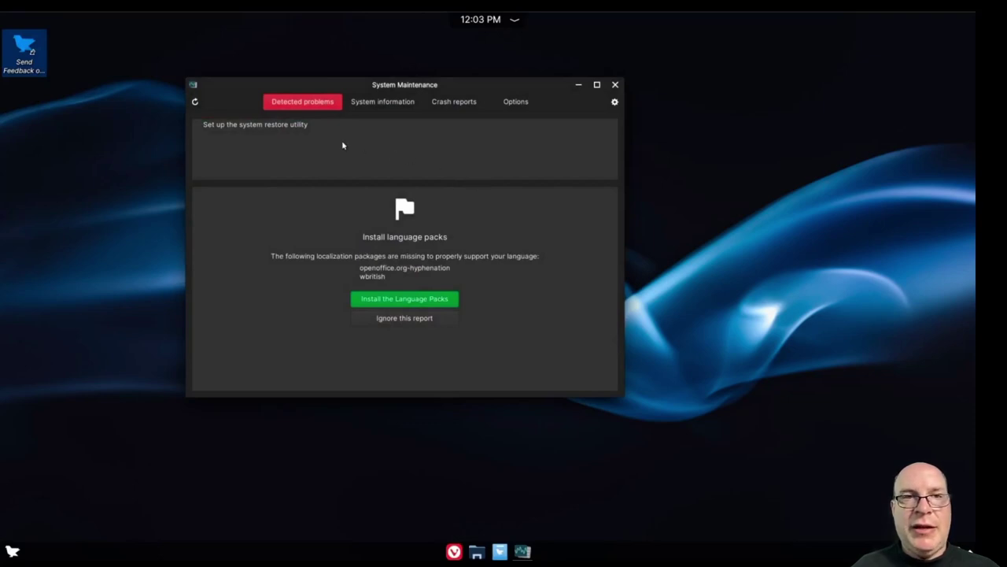
click(271, 127)
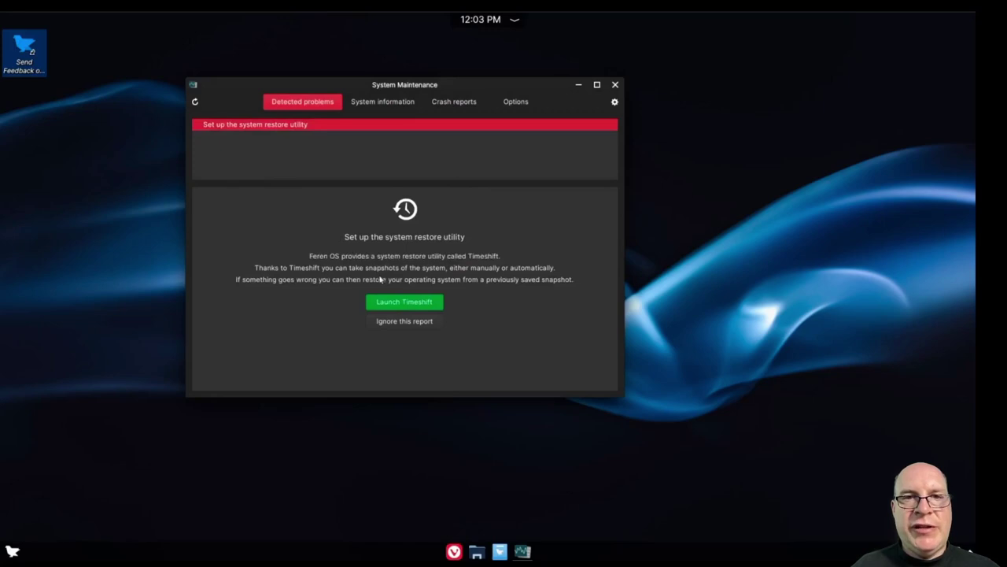
click(405, 322)
click(465, 280)
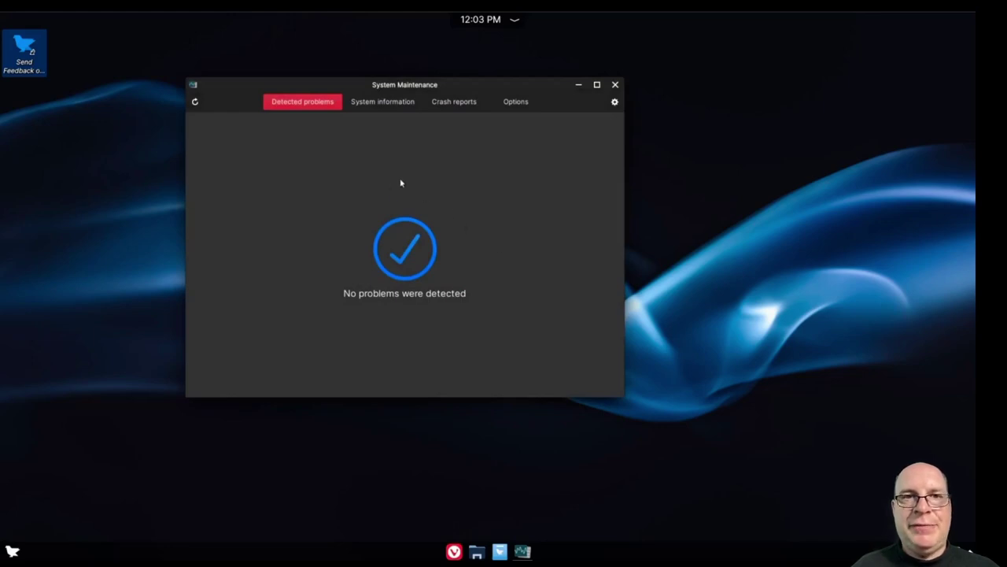
- Check the maintenance tool's About box shows version 2020.11, then close the tool
click(614, 103)
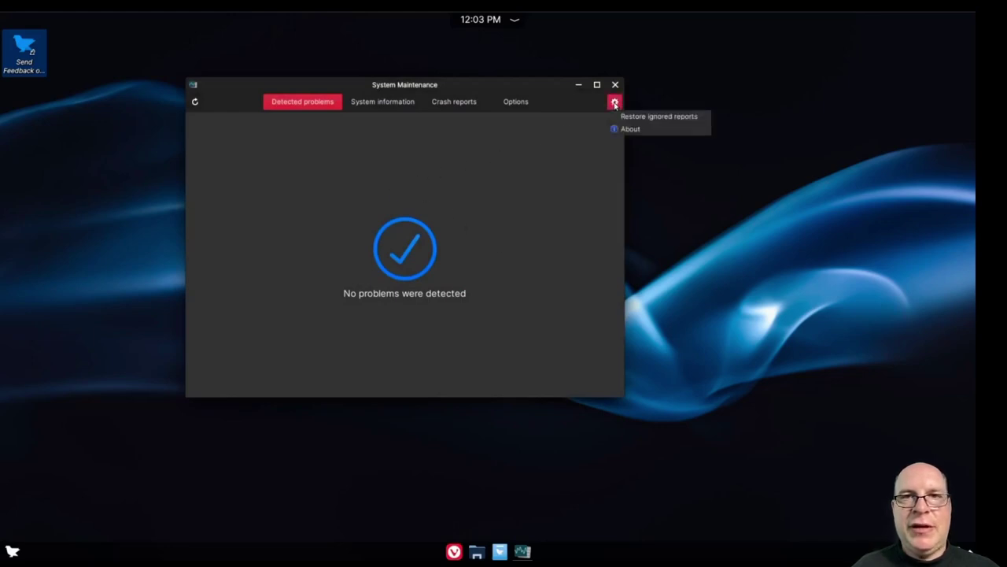
click(619, 129)
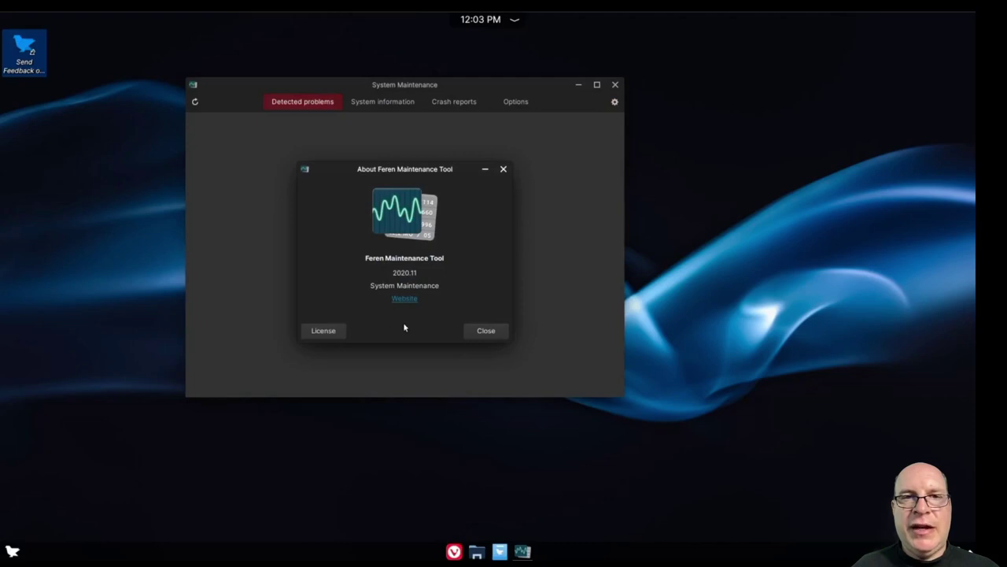
click(483, 332)
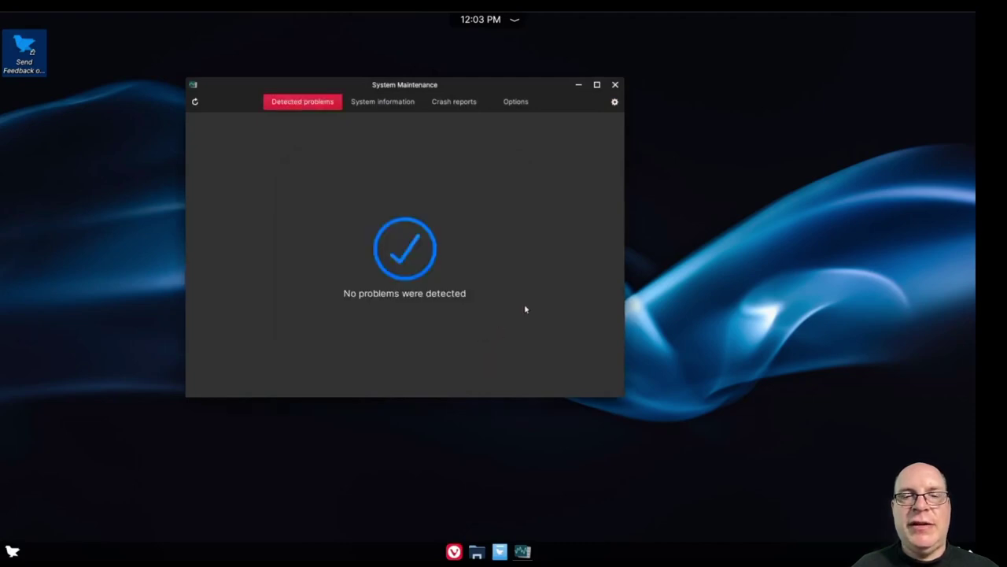
click(616, 85)
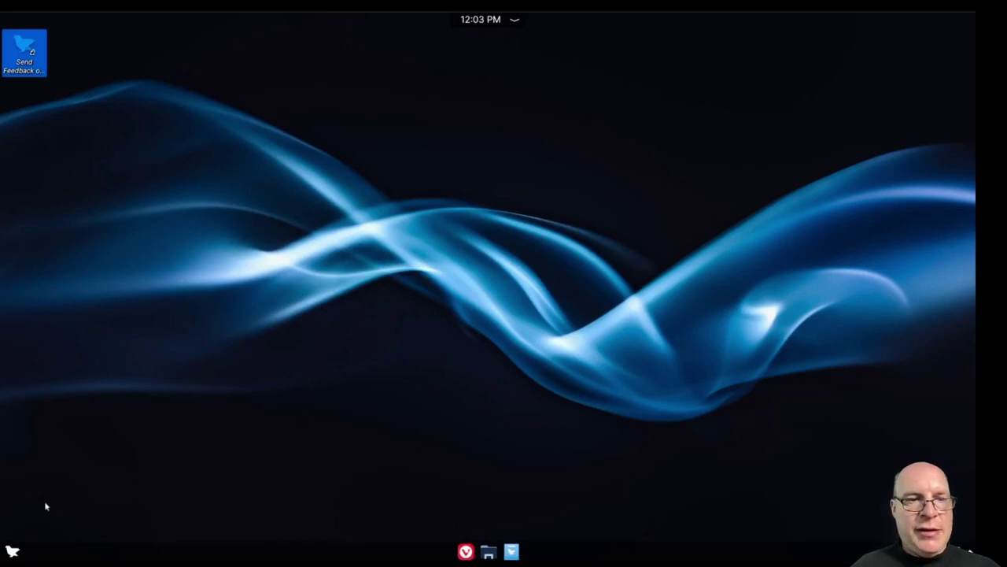
- Review the system information in Info Center, then close it
click(12, 550)
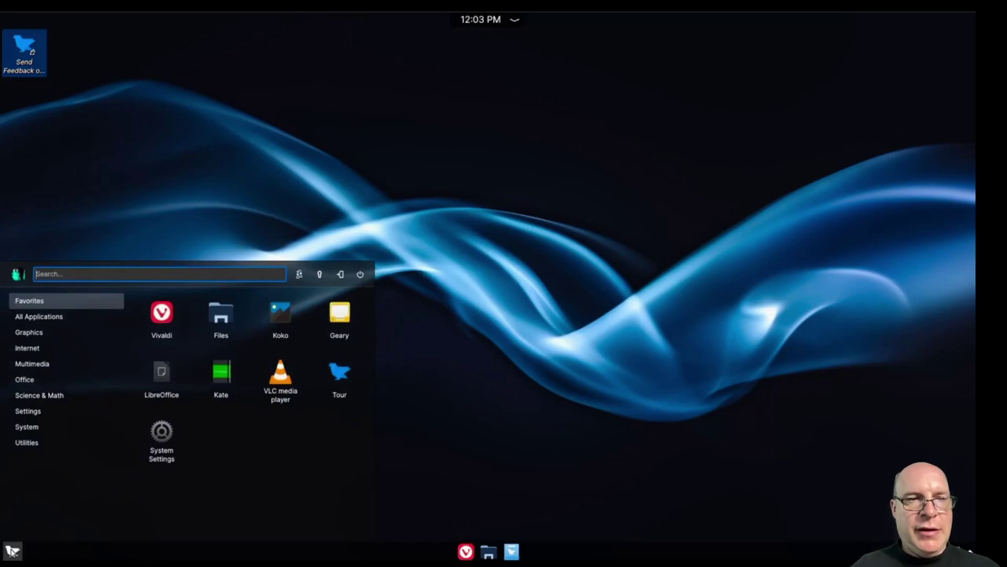
mouse_move(39, 317)
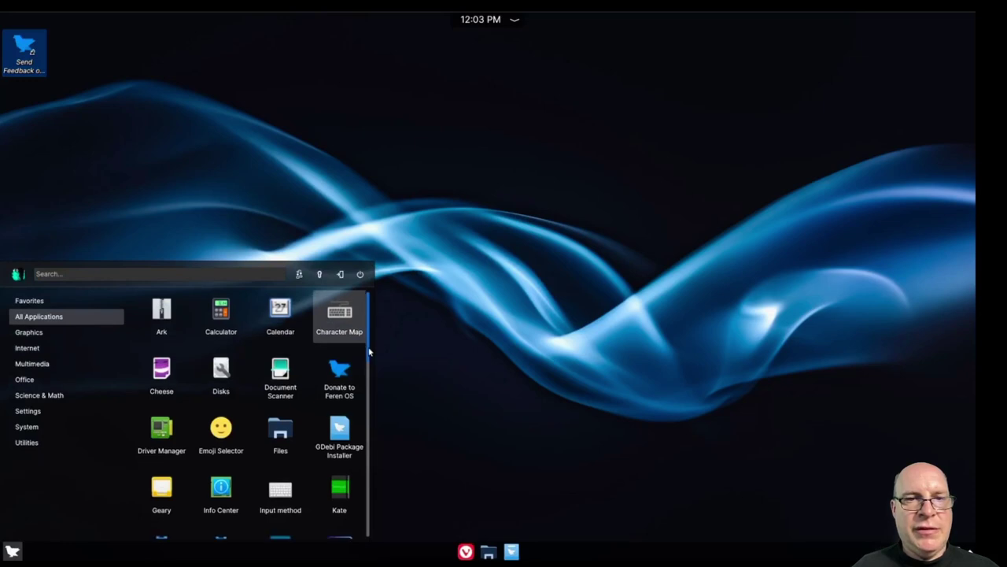
scroll(367, 354, down, 2)
drag(365, 361, 367, 392)
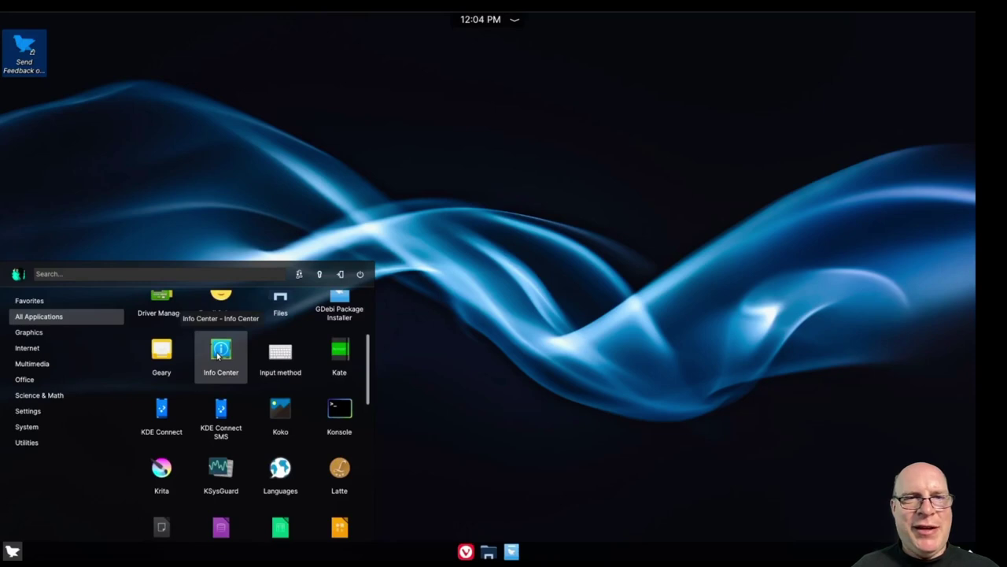
click(218, 355)
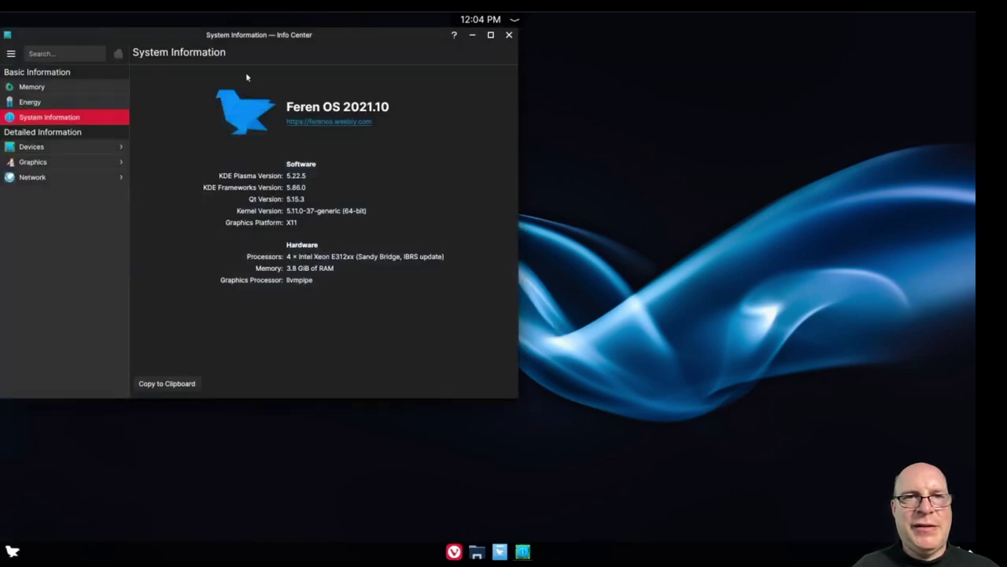
click(509, 35)
- Launch LibreOffice from the launcher's All Applications list
click(12, 553)
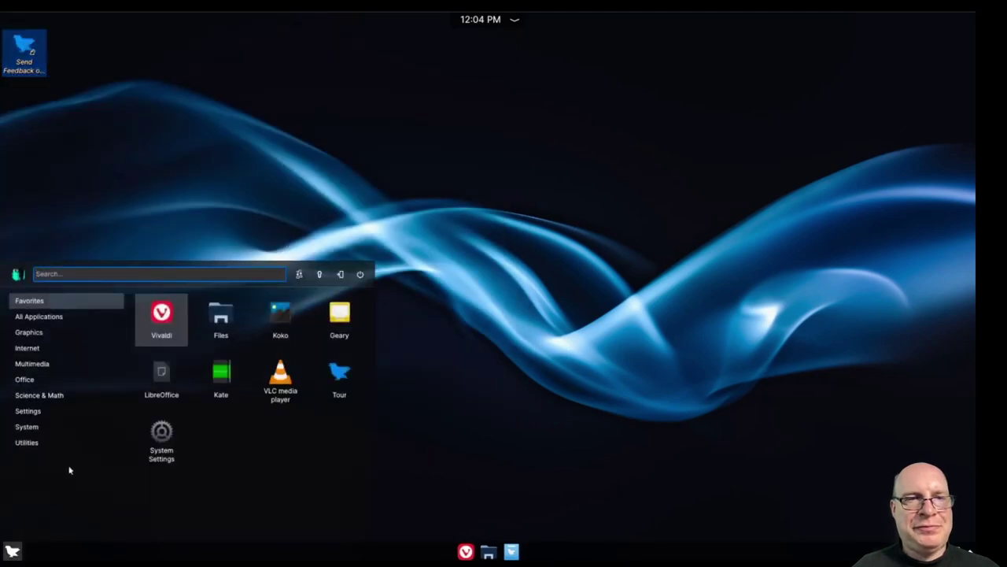
click(47, 318)
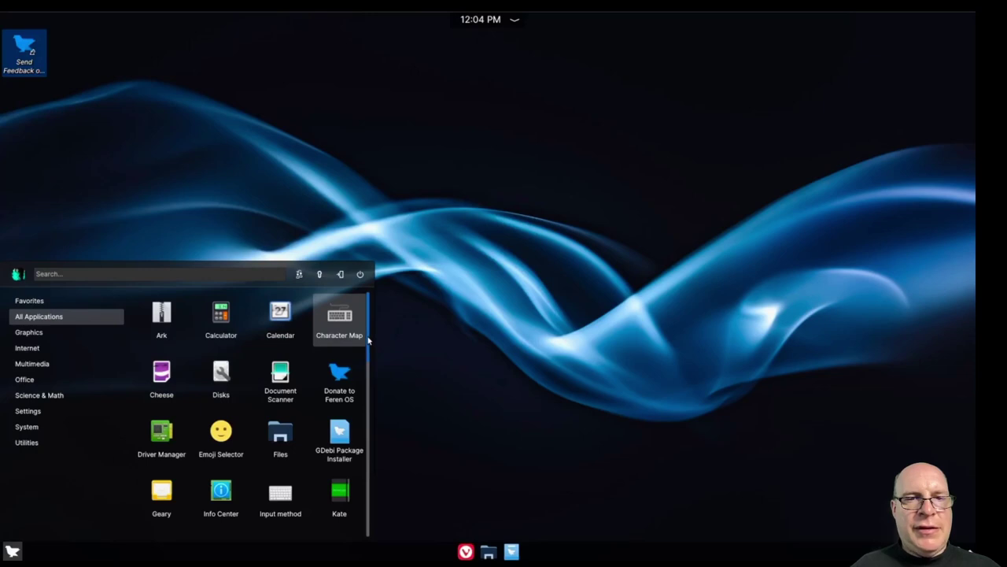
drag(369, 339, 365, 423)
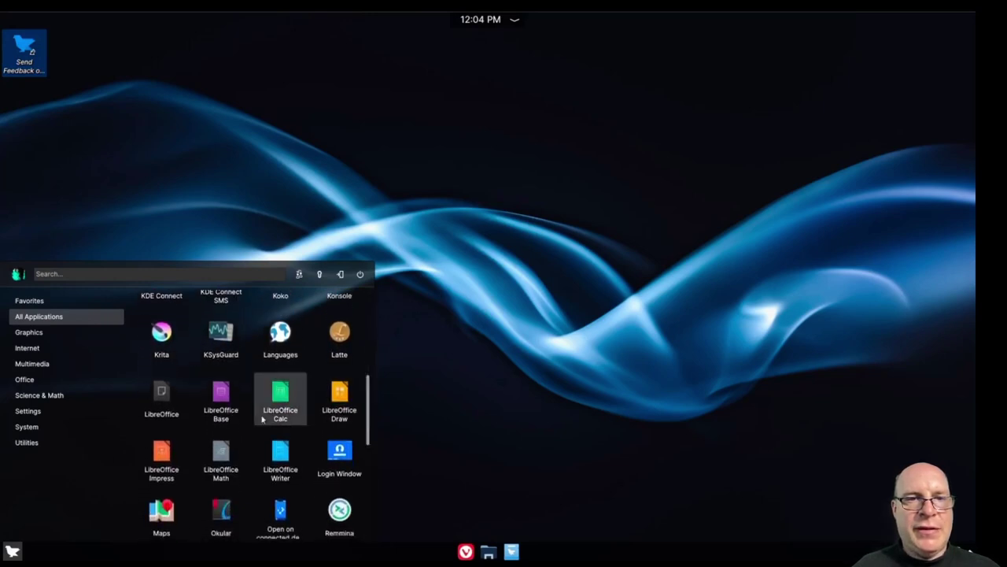
click(160, 410)
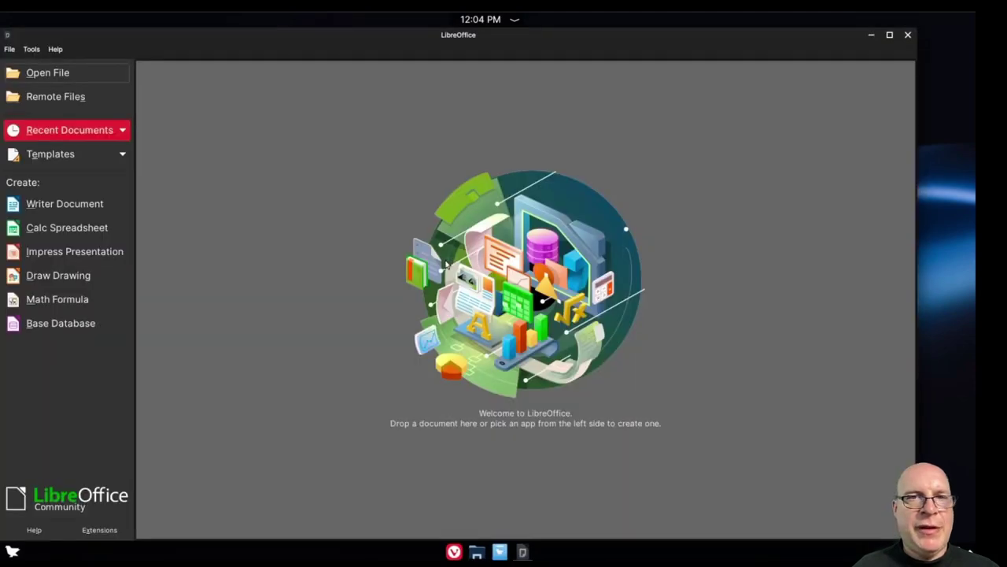
- Confirm LibreOffice version 7.1.3.2 in Help > About, then close the Start Center
click(55, 49)
click(75, 198)
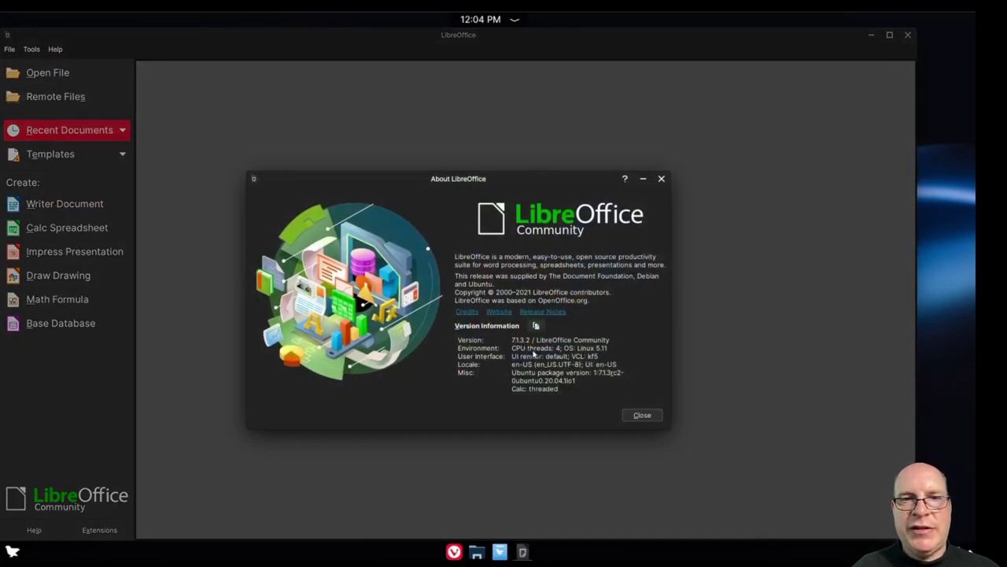
click(636, 416)
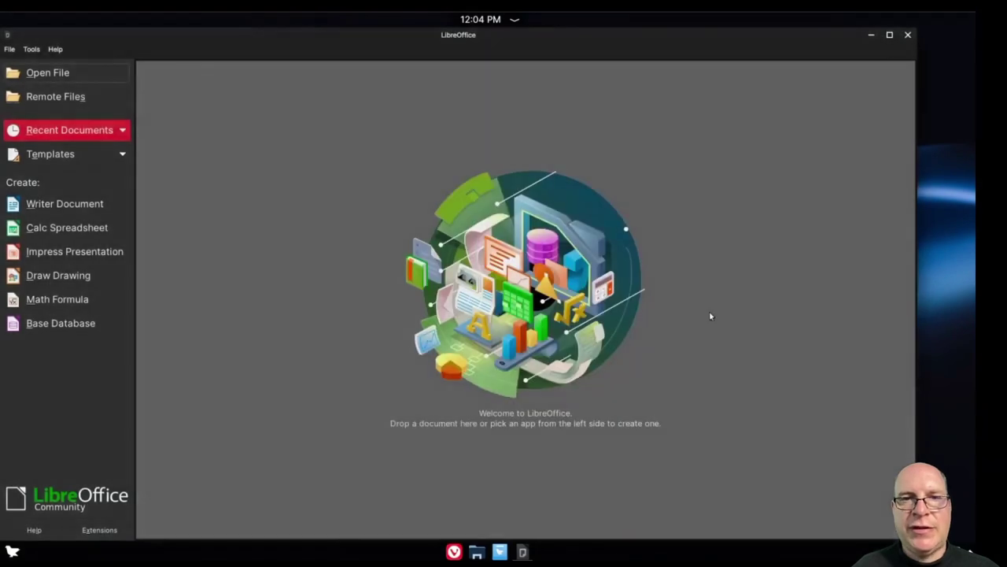
click(907, 36)
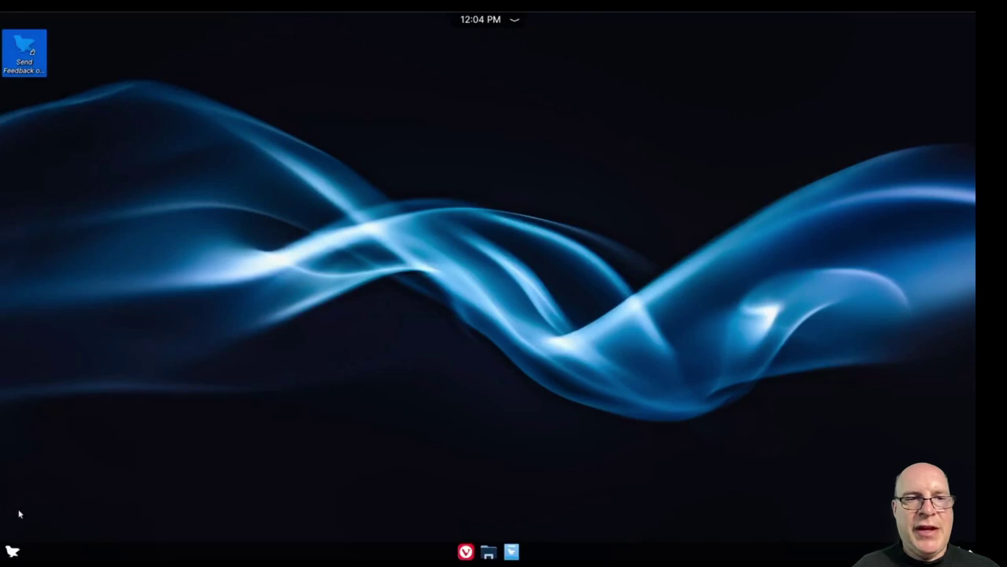
- Browse the application launcher's categories, then focus its Search field
click(12, 551)
mouse_move(52, 321)
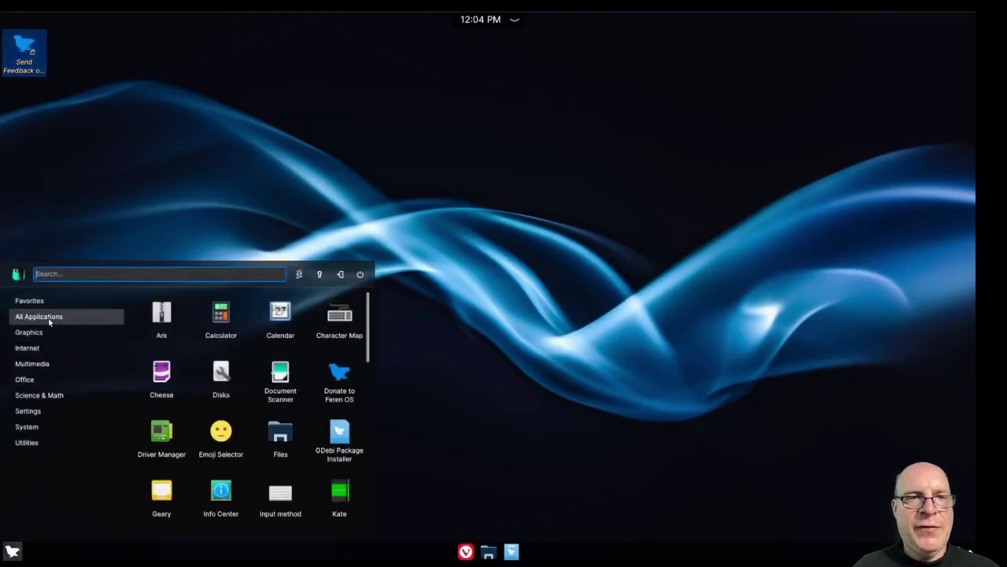
scroll(367, 339, down, 1)
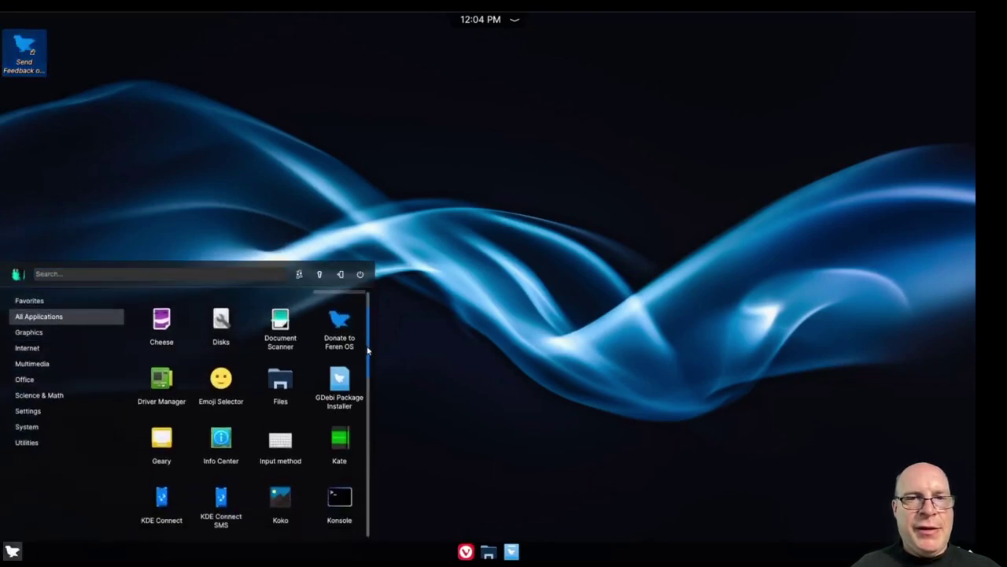
scroll(369, 358, down, 3)
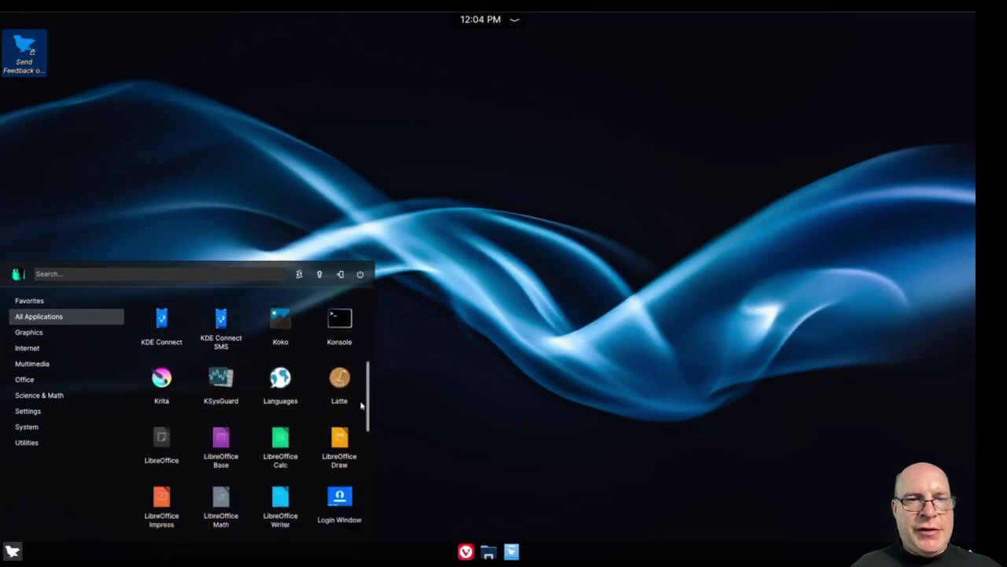
scroll(362, 417, down, 2)
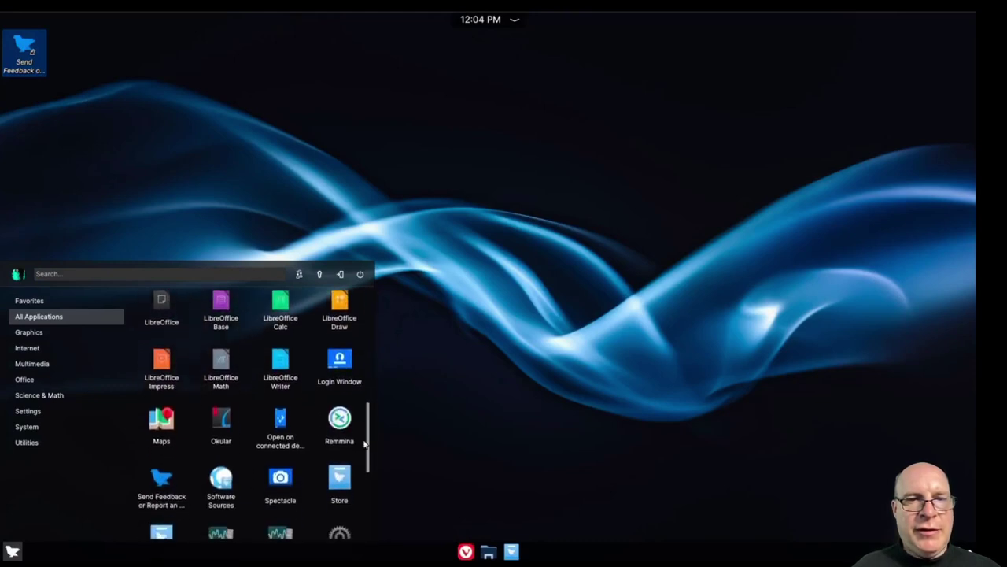
drag(364, 443, 360, 510)
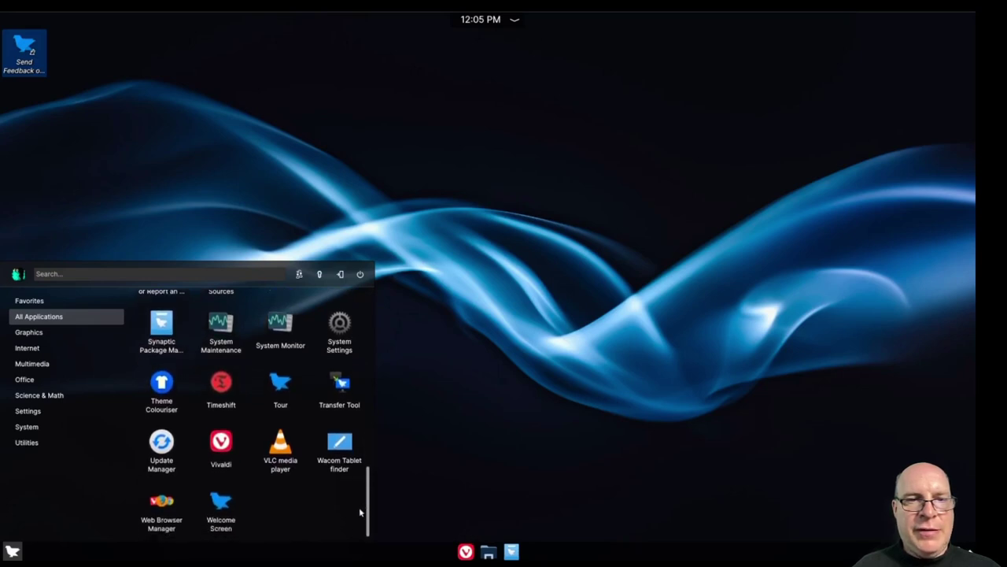
mouse_move(30, 337)
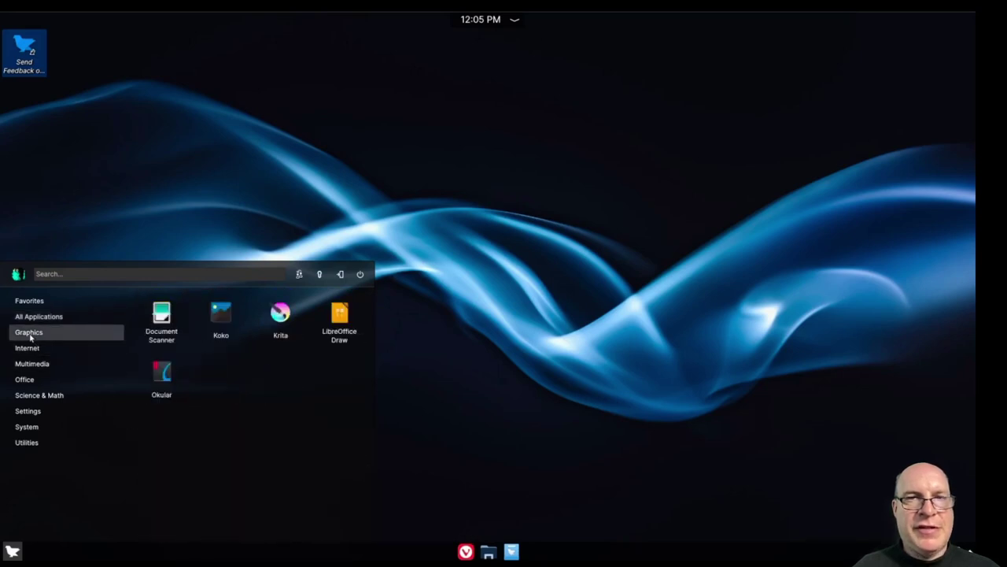
mouse_move(27, 415)
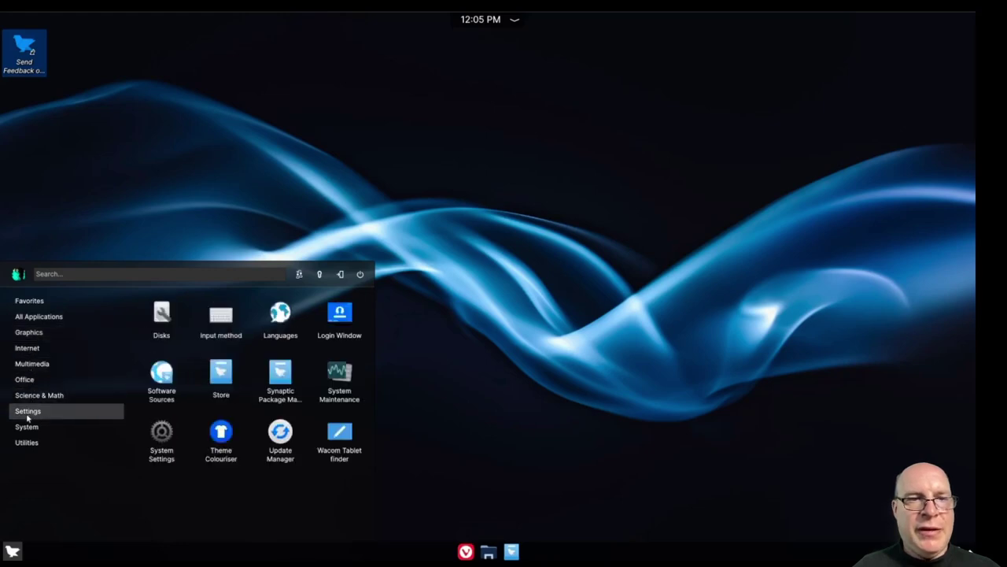
mouse_move(32, 386)
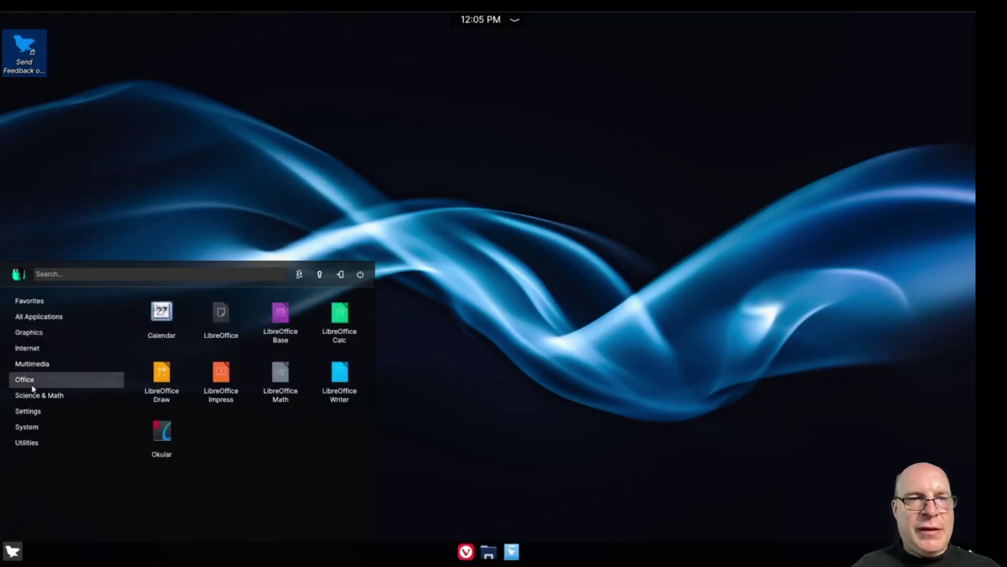
click(80, 272)
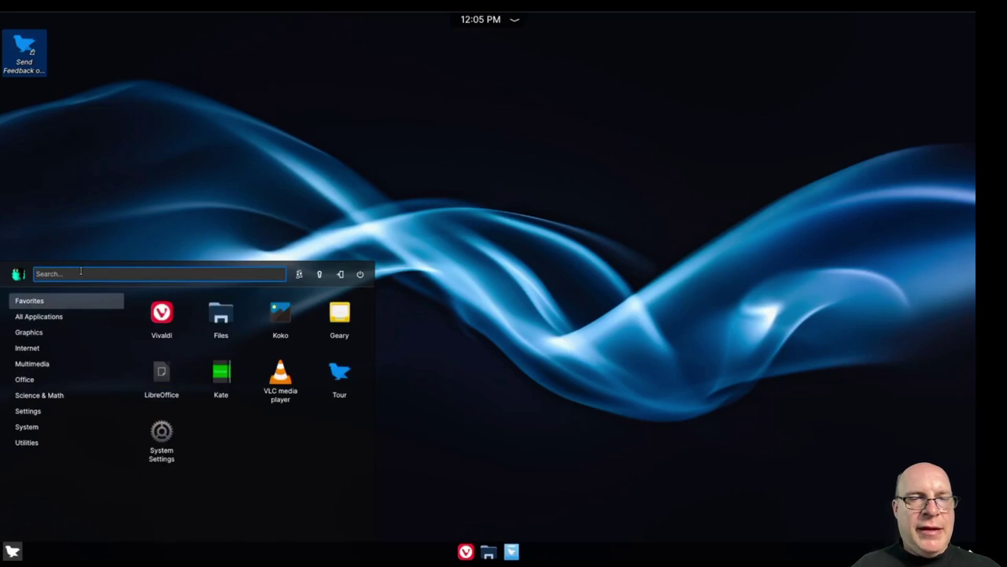
- Launch Konsole by searching 'konsole', then enlarge the window and its text
text(konsole)
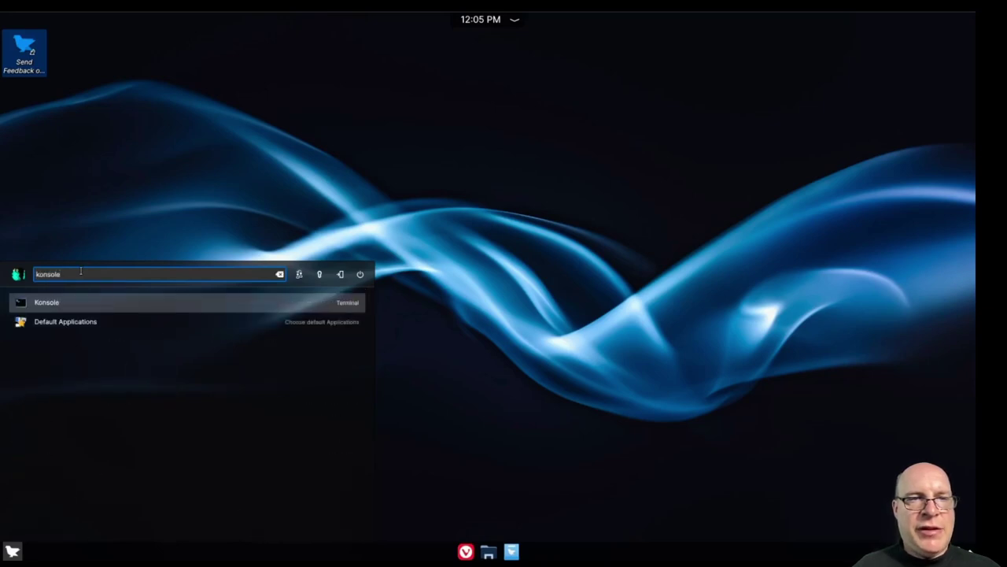
key(Return)
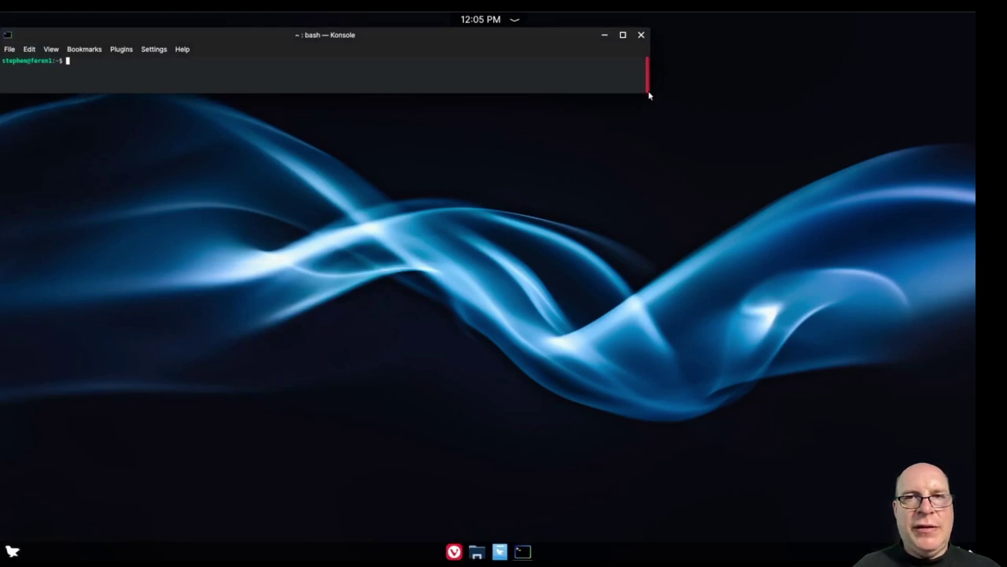
drag(649, 95, 803, 464)
key(ctrl+plus)
key(ctrl+plus)
key(ctrl+plus)
key(ctrl+plus)
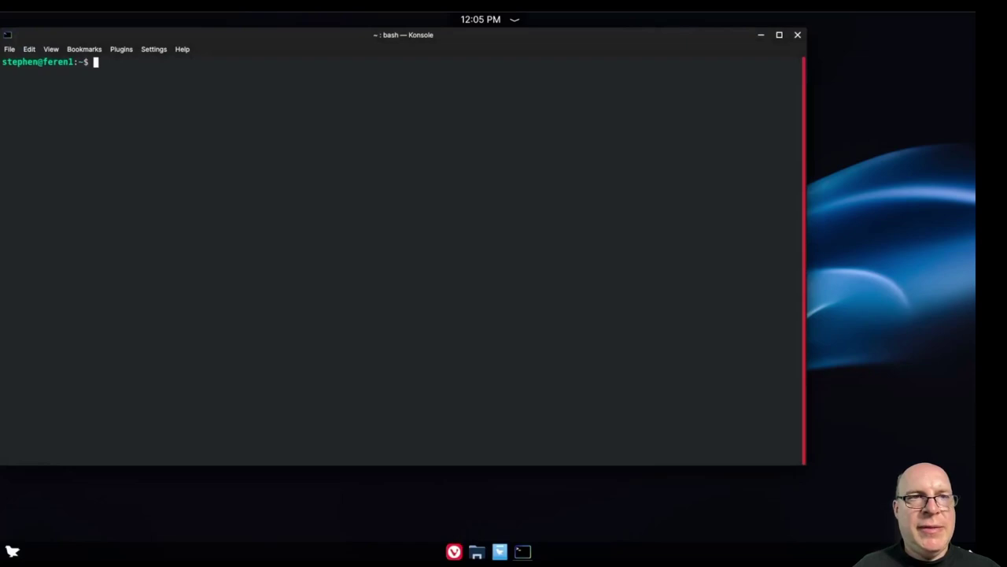
- Print the fstab contents with 'cat /etc/fstab' and kernel details with 'uname -a'
text(cat /et)
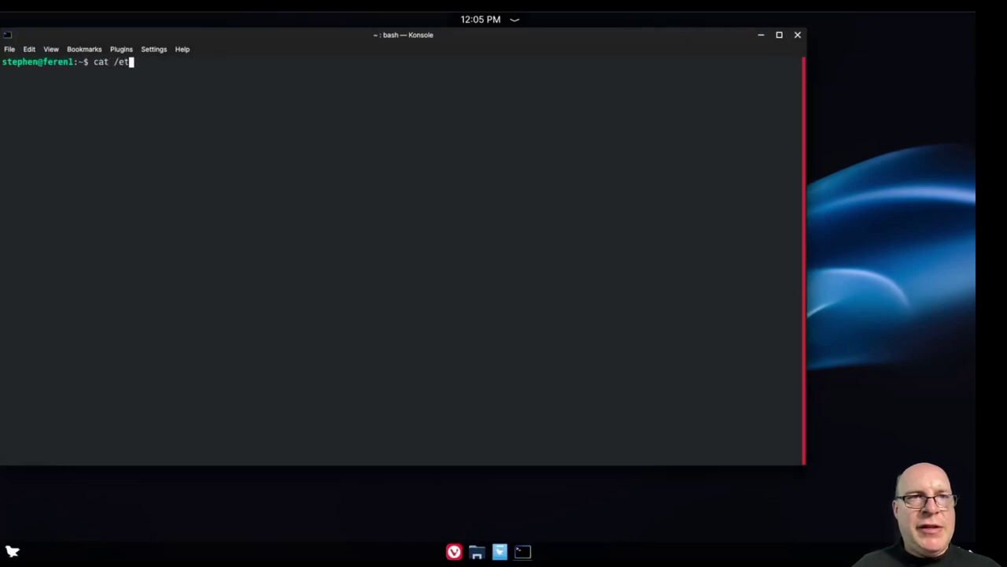
text(c/fstab)
key(Return)
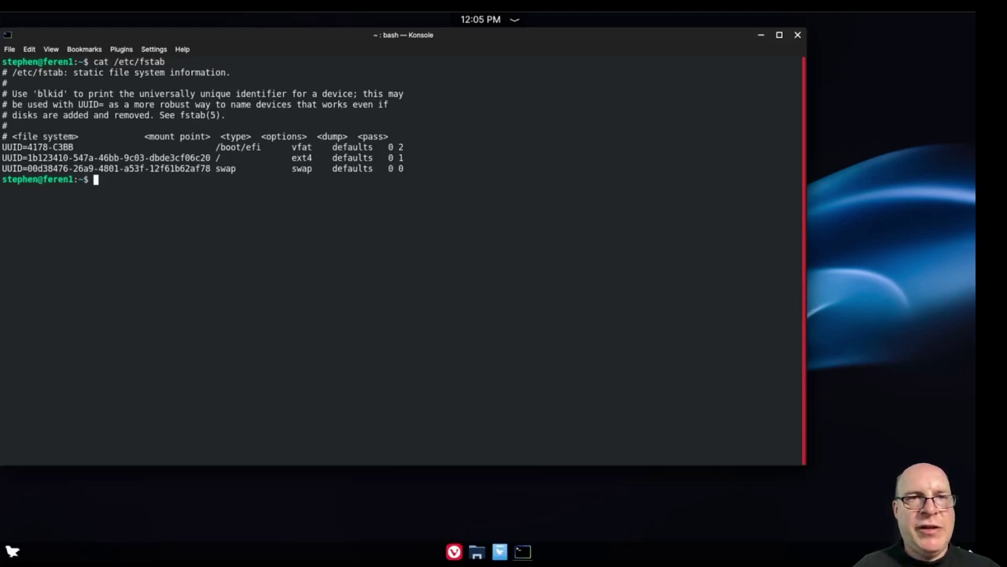
text(uname -a)
key(Return)
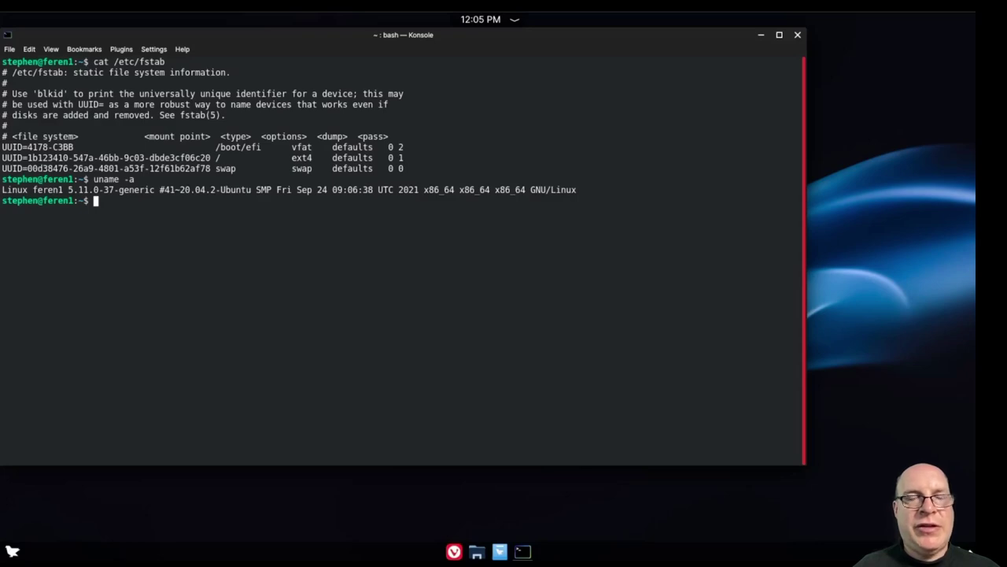
- Try running neofetch, then refresh package lists with 'sudo apt update' and the account password
text(neofetch)
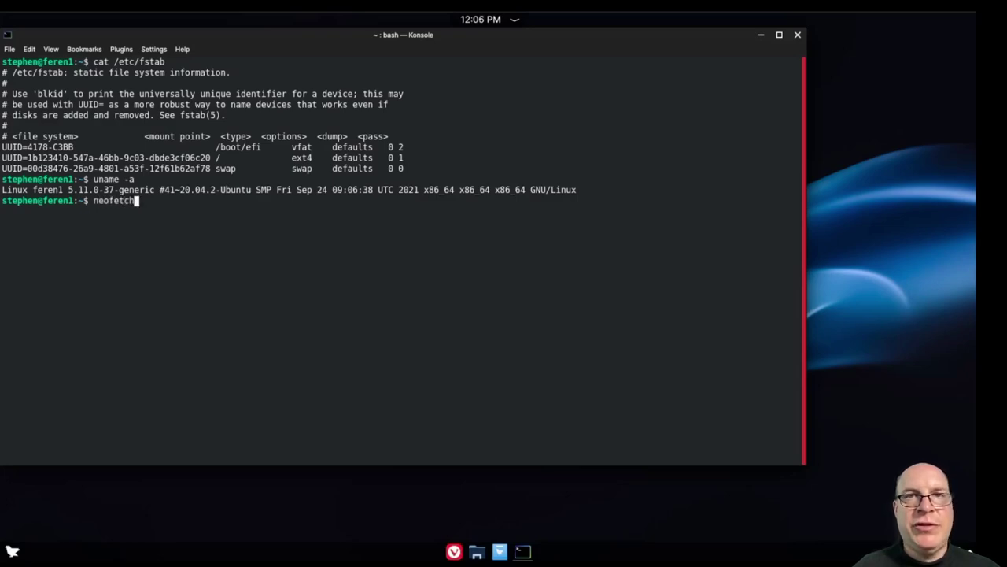
key(Return)
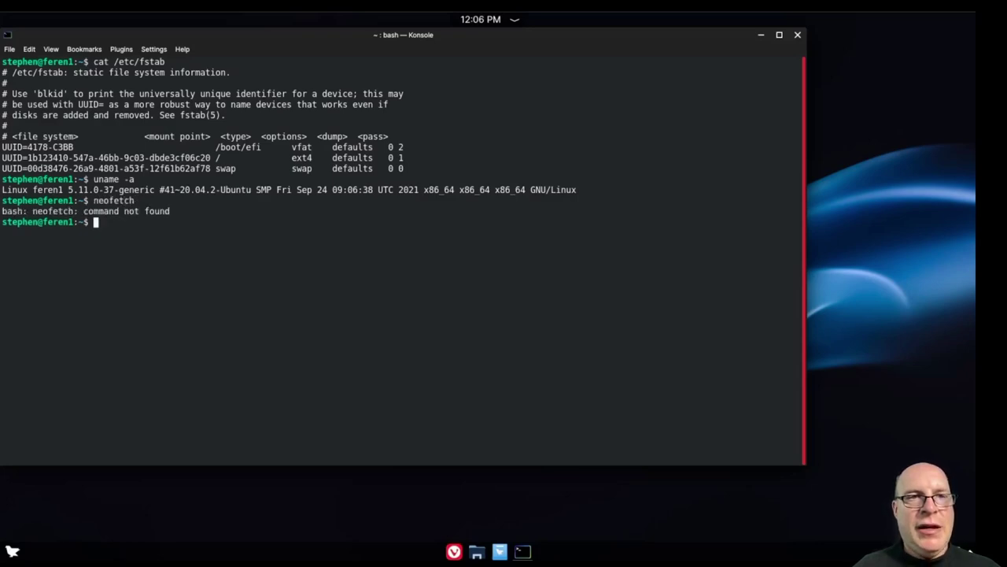
text(sudo)
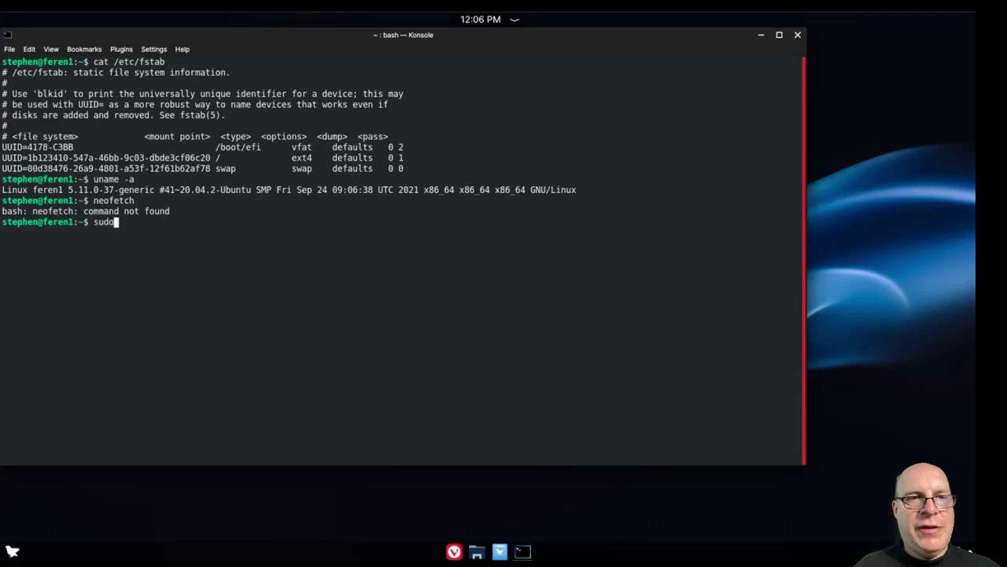
text( apt update)
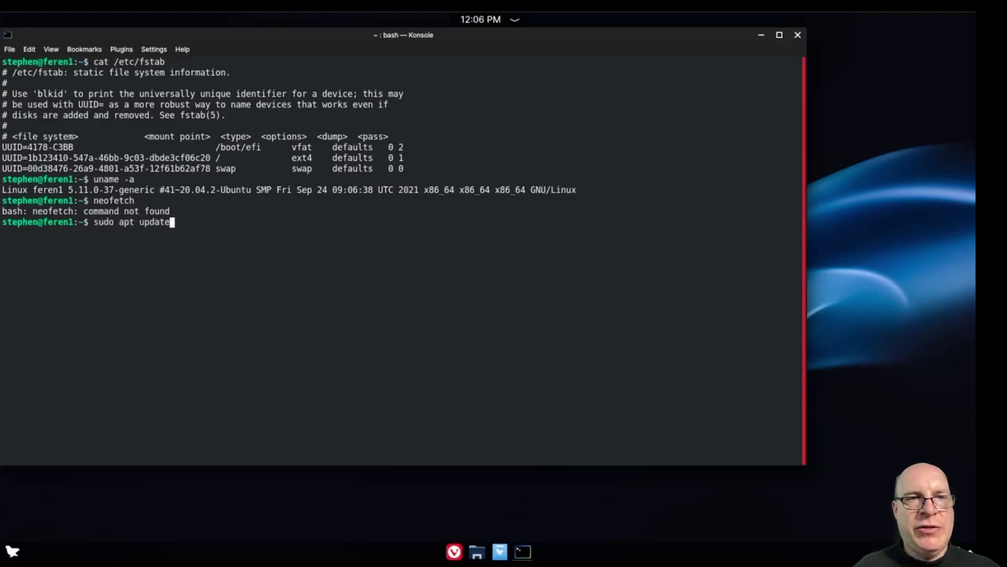
key(Return)
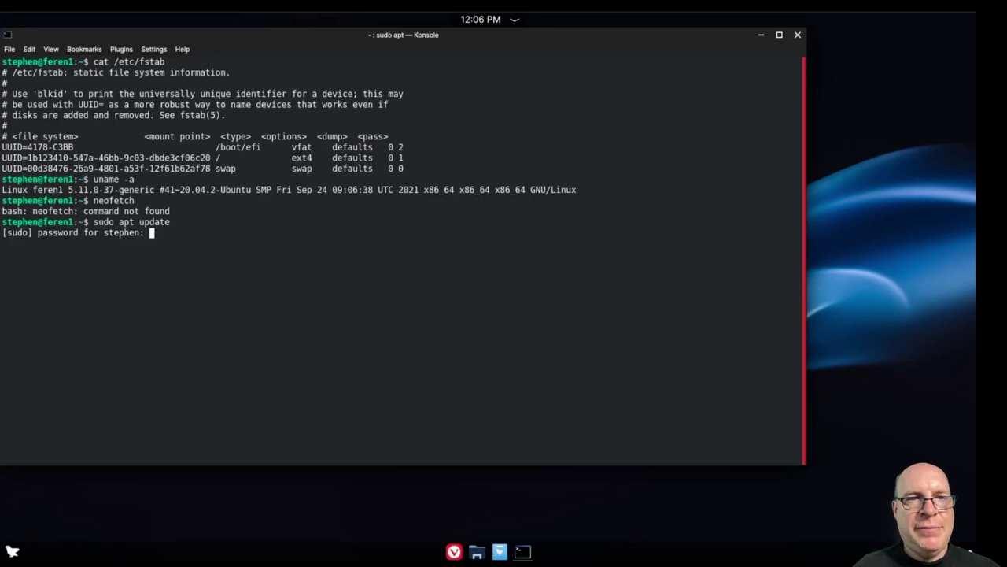
key(Return)
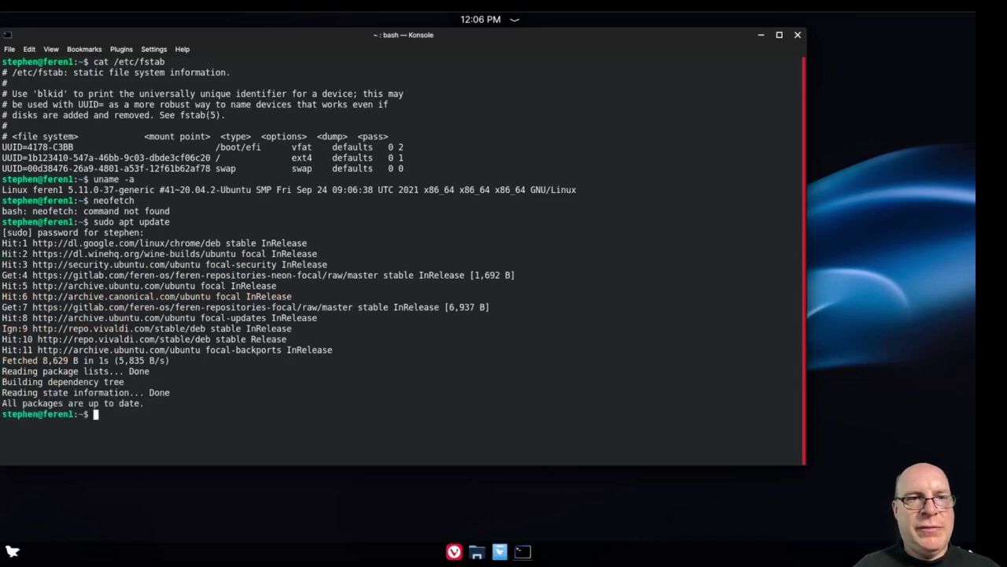
- Install neofetch with 'sudo apt install neofetch', confirming, then clear the terminal
text(sudo)
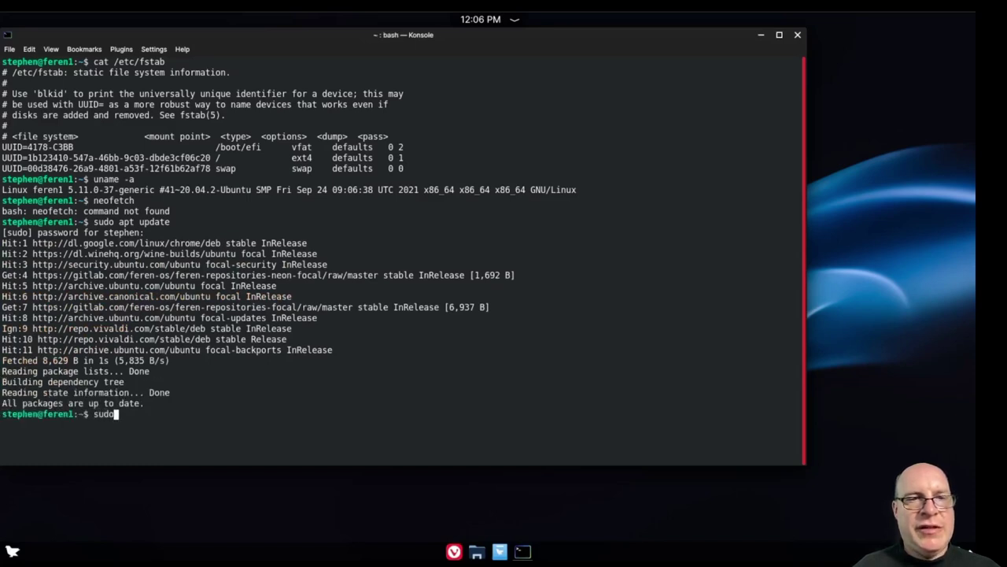
text( apt inst)
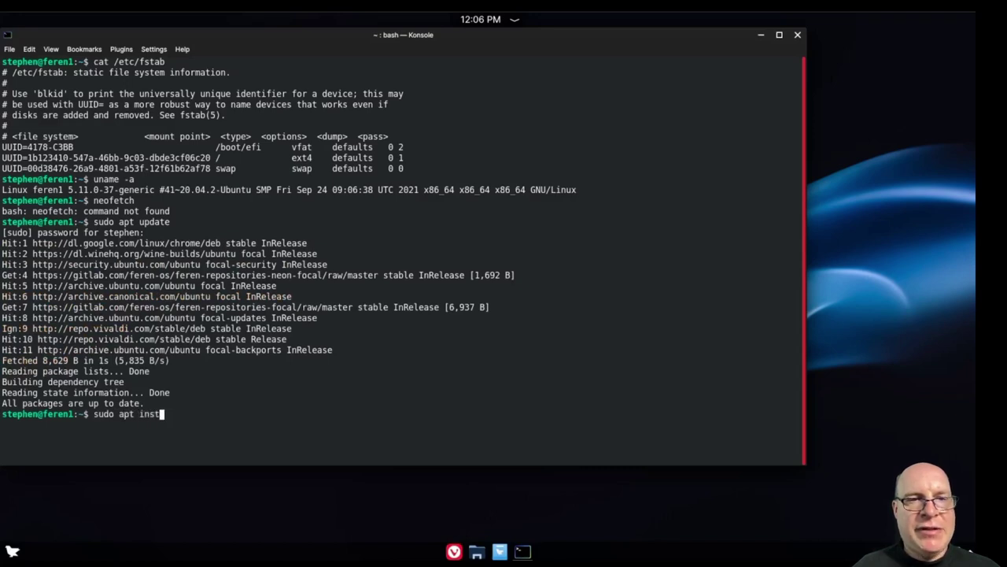
text(all neofe)
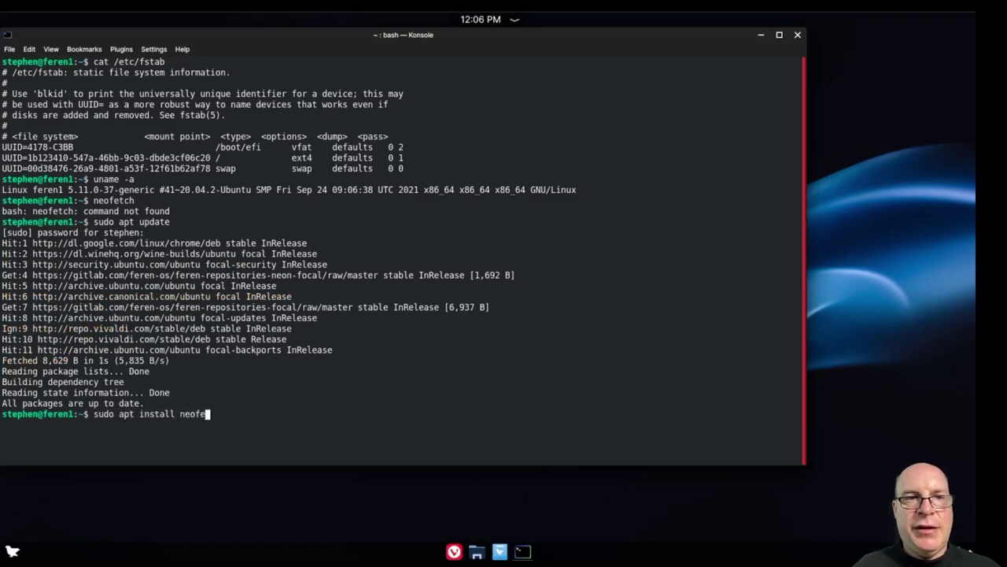
text(tch)
key(Return)
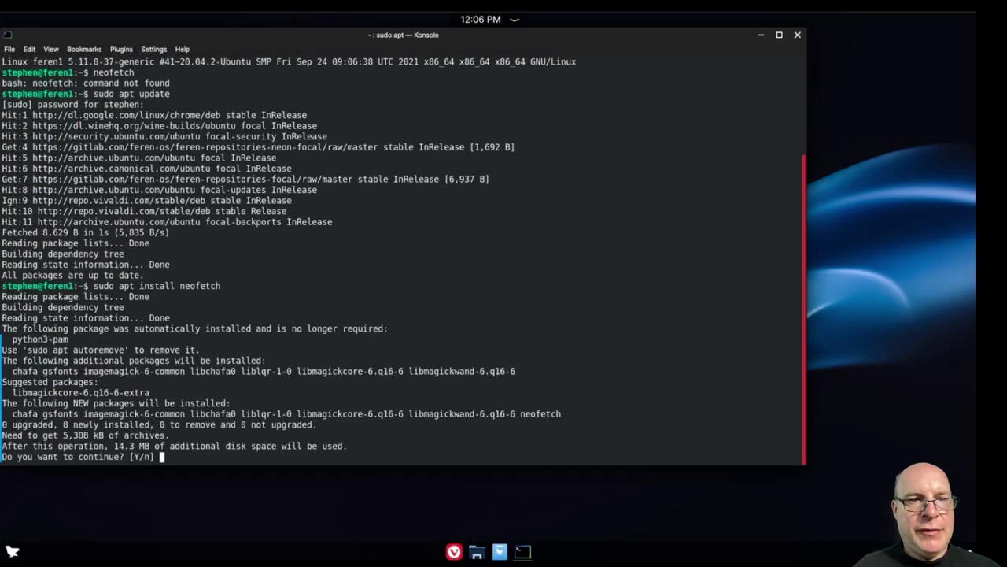
key(Return)
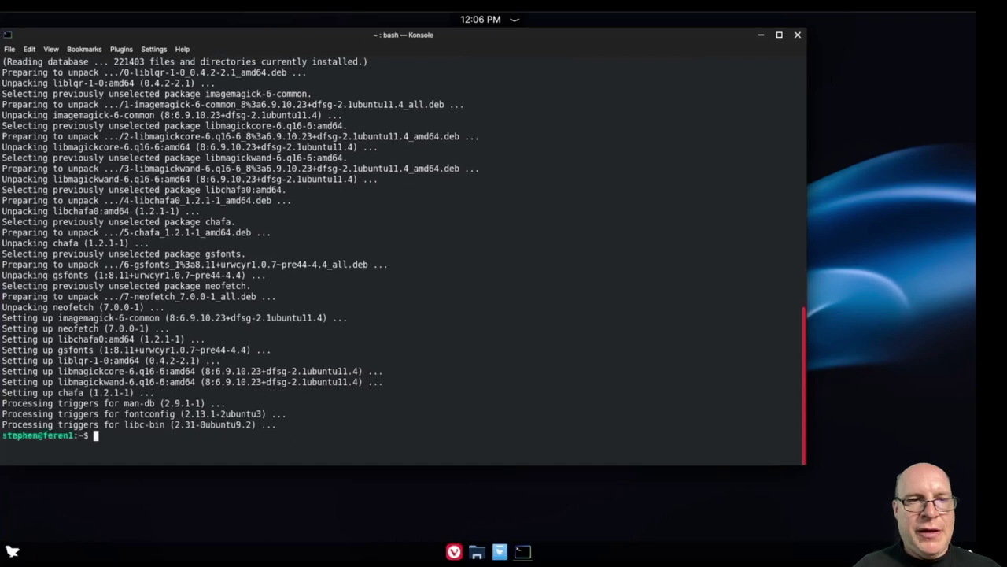
key(ctrl+l)
- Run 'neofetch' and 'cat /etc/lsb-release' to show Feren OS on Ubuntu 20.04 focal
text(neofetch)
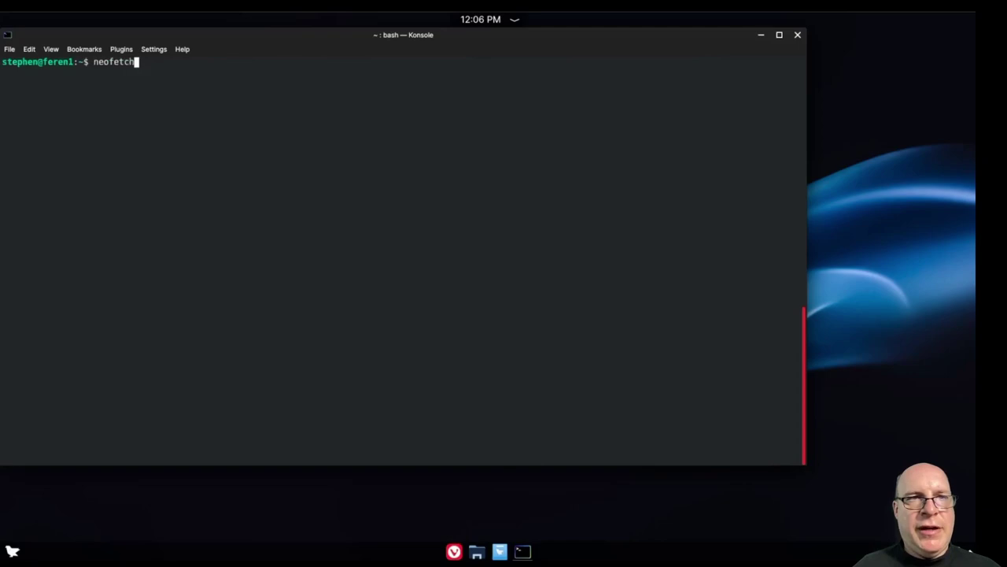
key(Return)
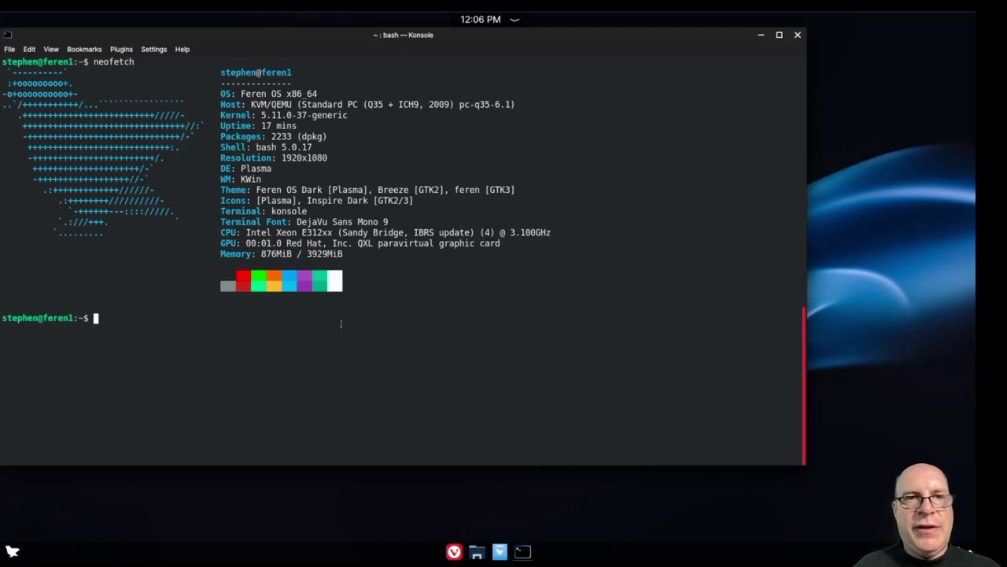
text(cat /etc/ls)
key(Tab)
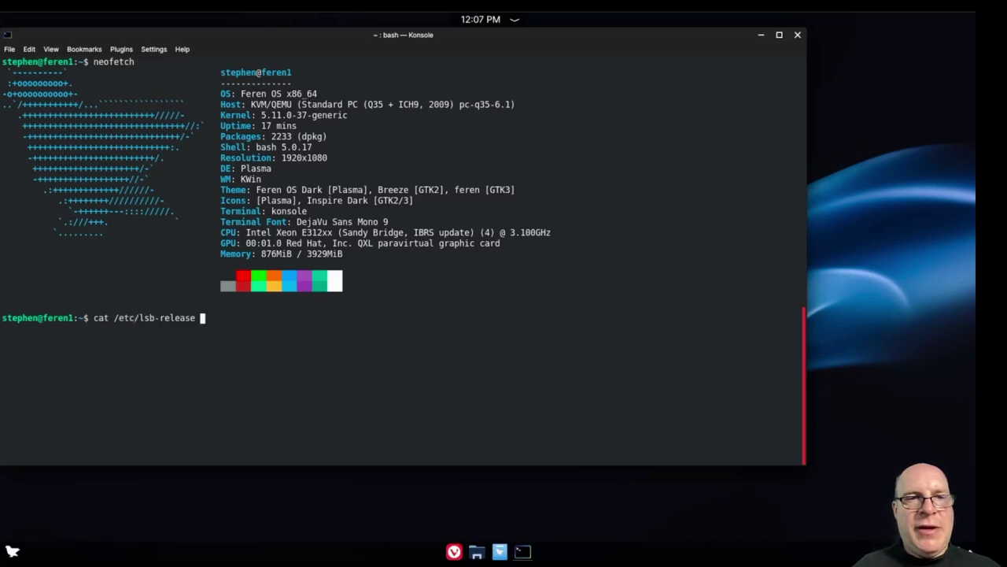
key(Return)
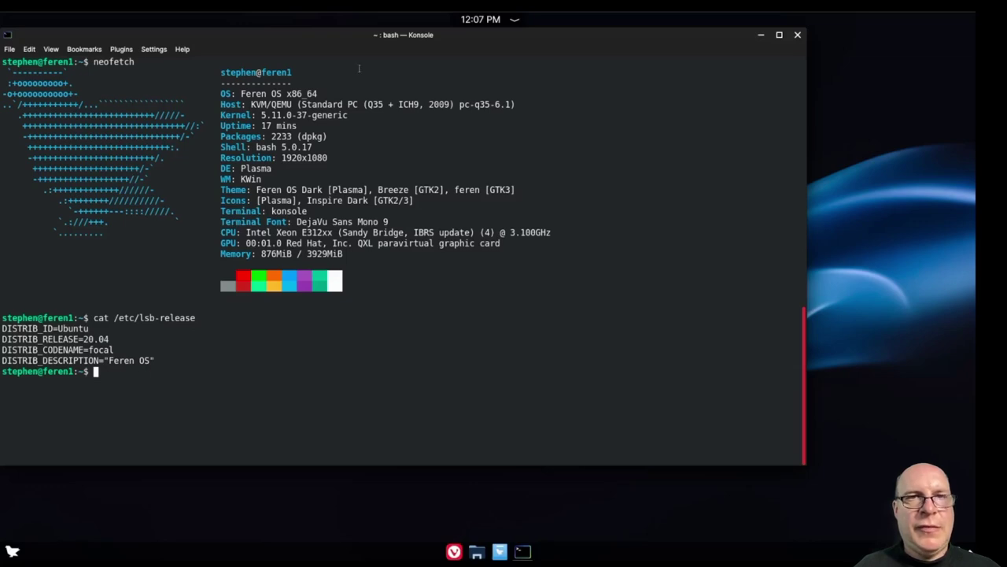
- Drag the Konsole window right and down toward the desktop centre
drag(351, 37, 447, 67)
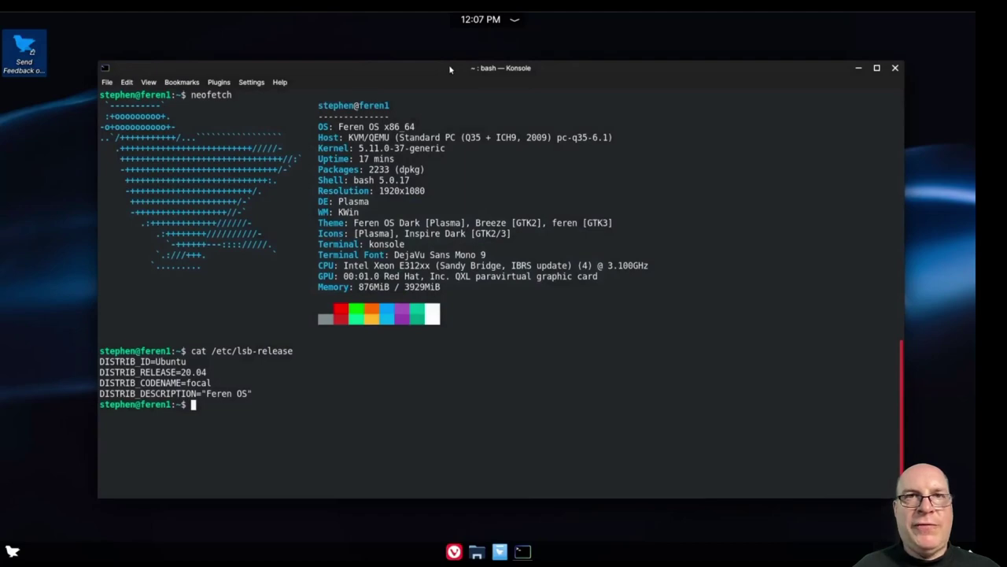